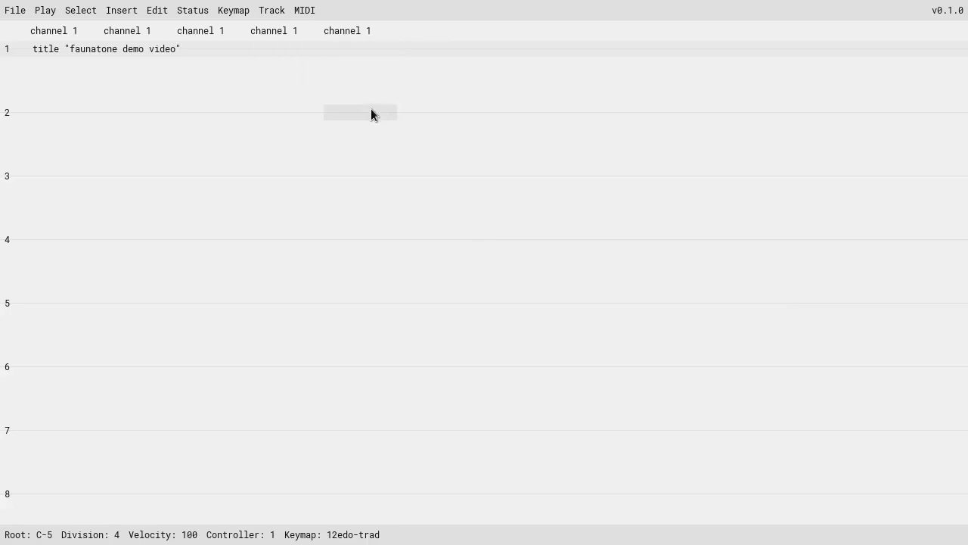
- Select the block of cells across the fourth and fifth tracks from beat 1 to beat 2
click(330, 48)
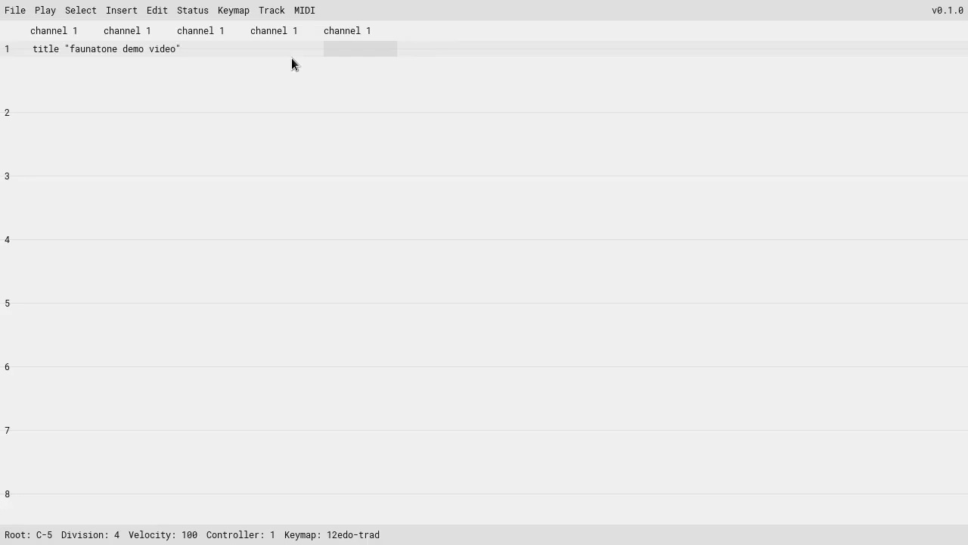
drag(293, 44, 346, 112)
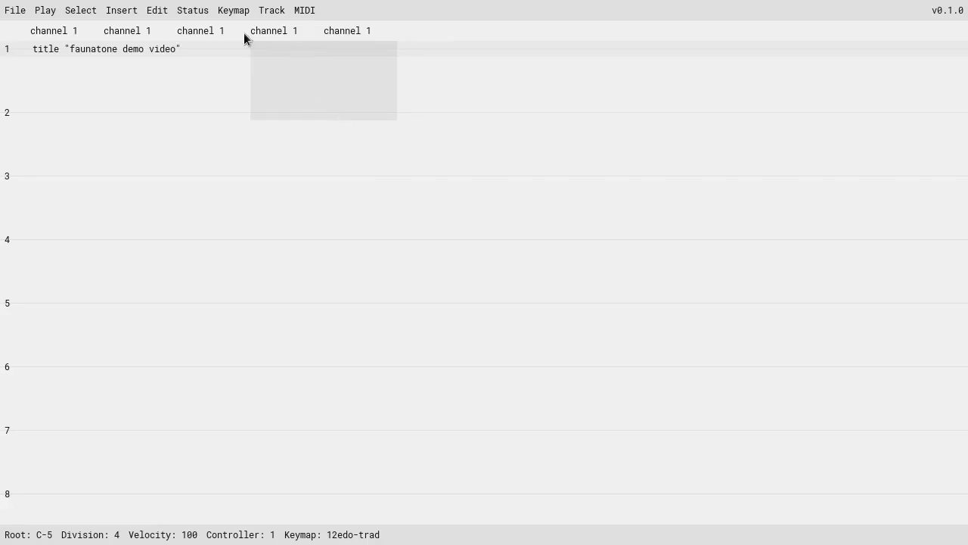
click(273, 54)
drag(273, 54, 351, 119)
click(351, 113)
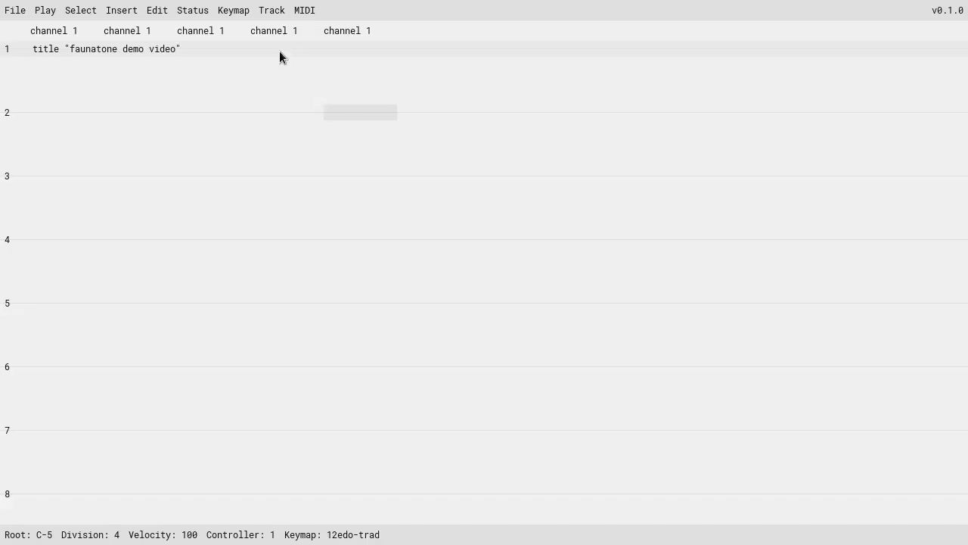
drag(279, 51, 366, 114)
click(366, 114)
scroll(366, 154, down, 5)
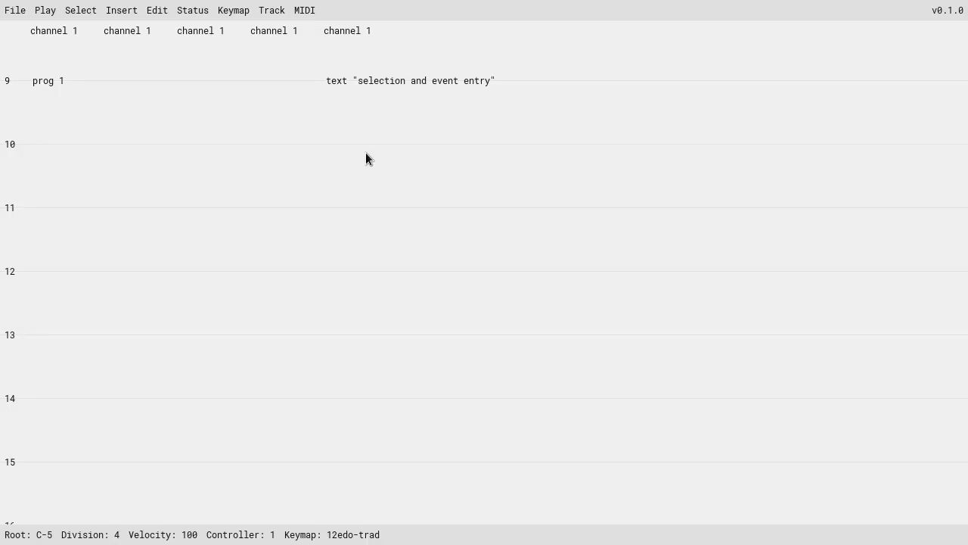
- Select the cells from beat 9 to beat 10 in the second, third and fourth tracks, one track at a time
click(305, 11)
click(128, 76)
mouse_move(128, 77)
mouse_down()
mouse_move(142, 324)
mouse_move(132, 78)
mouse_up()
click(273, 82)
click(109, 81)
drag(133, 79, 138, 145)
drag(201, 82, 205, 136)
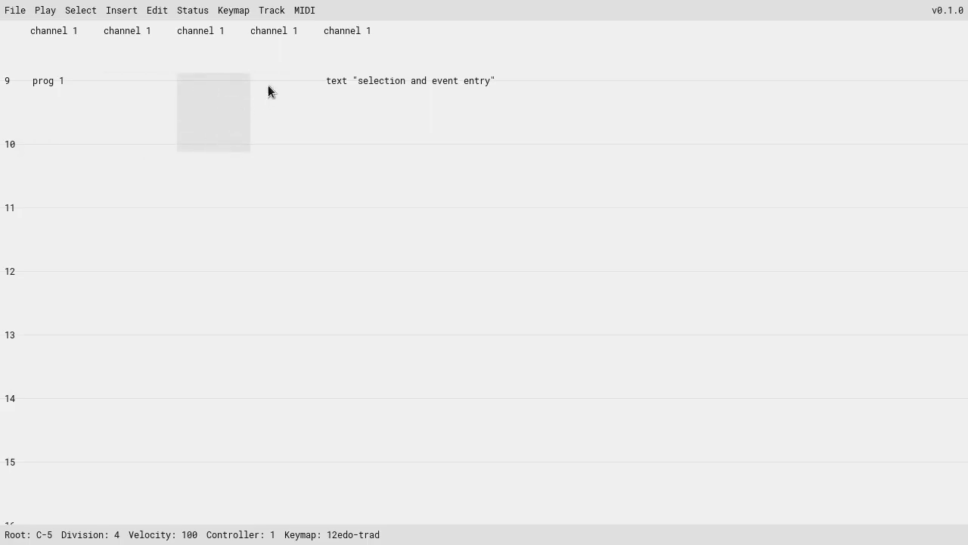
drag(268, 84, 281, 160)
click(281, 160)
click(62, 81)
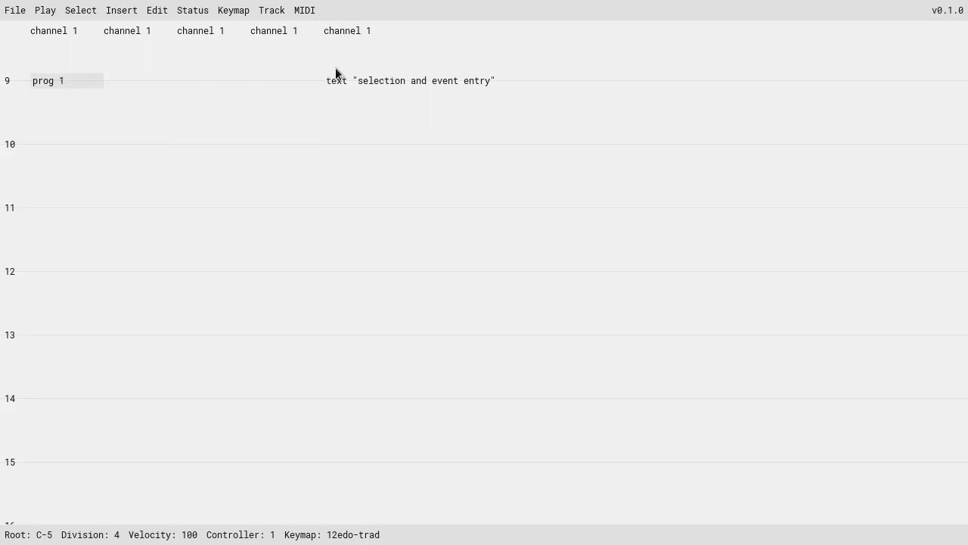
click(352, 81)
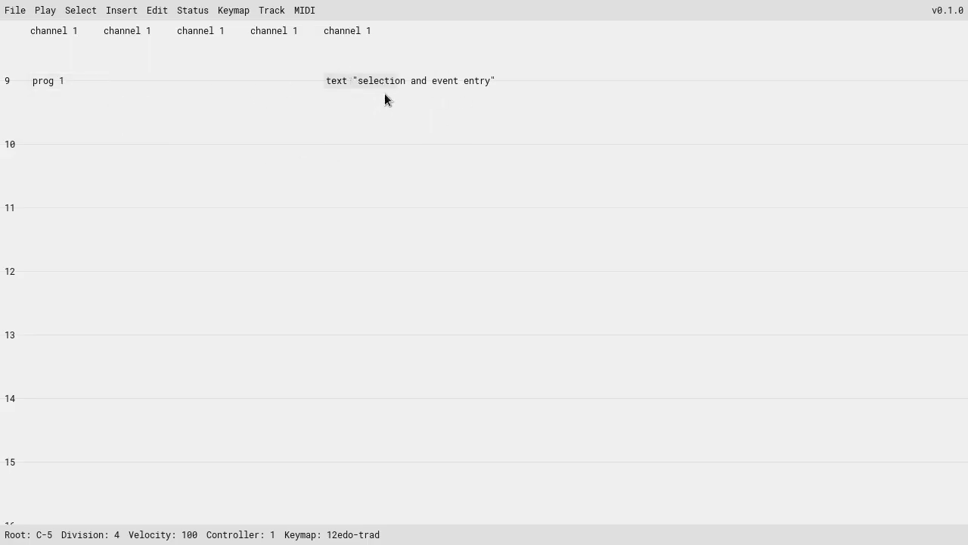
click(310, 81)
scroll(353, 94, up, 2)
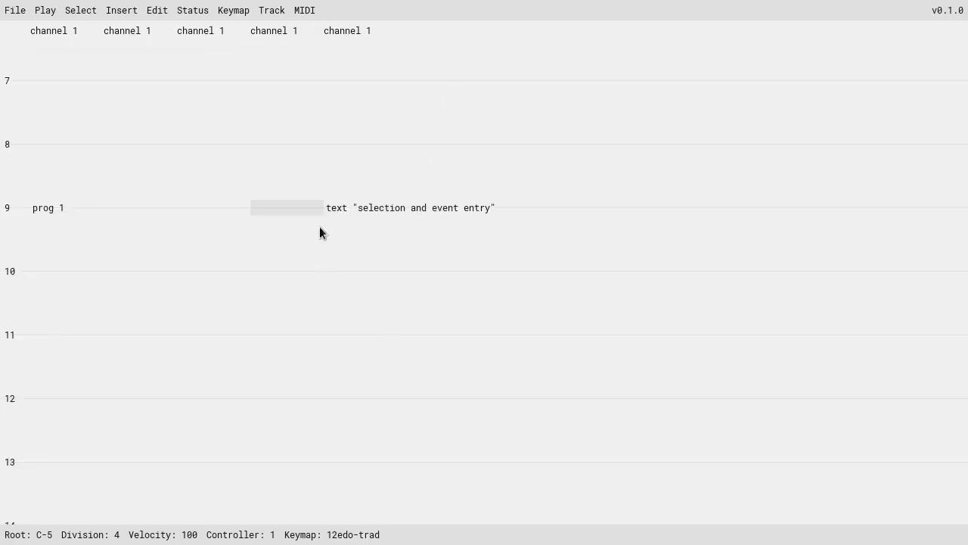
scroll(321, 227, down, 2)
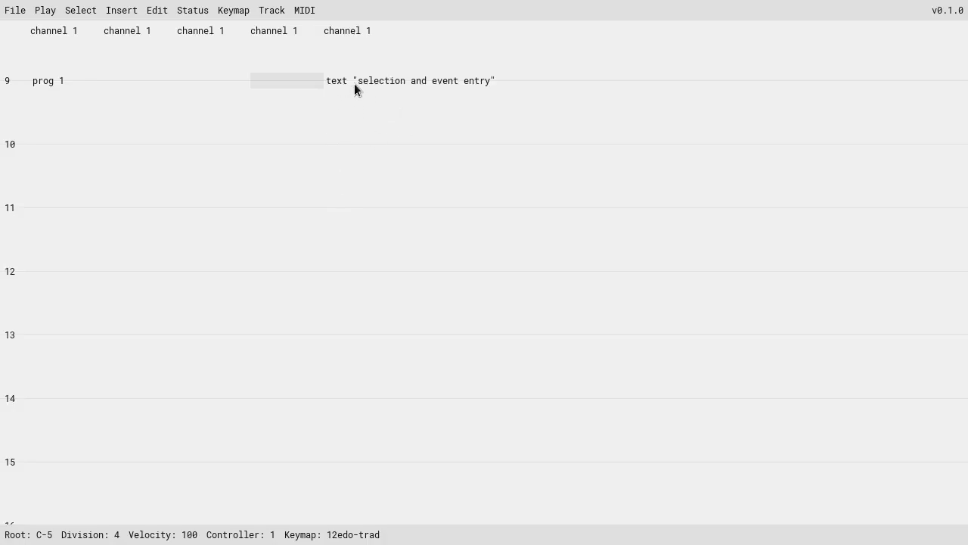
click(229, 81)
click(327, 81)
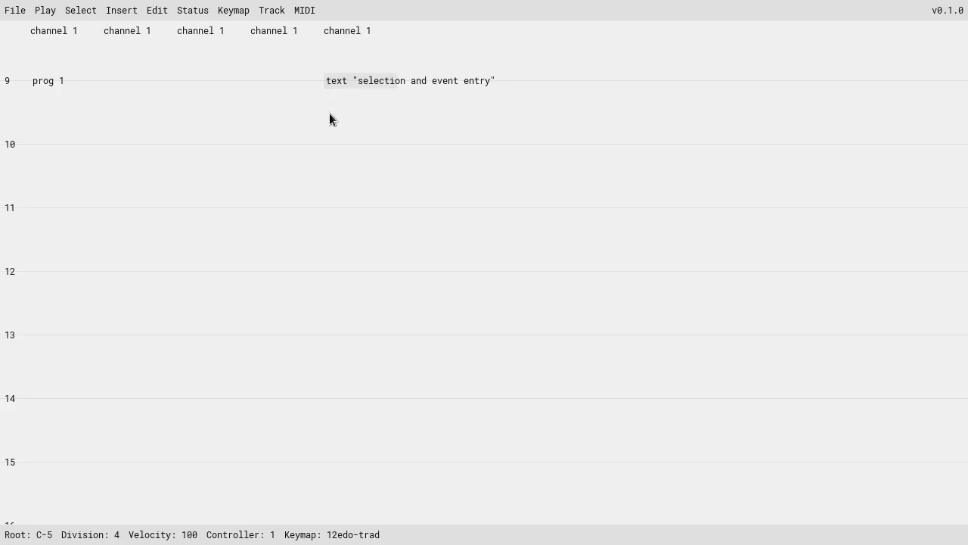
click(288, 82)
click(227, 82)
- Insert note-offs in the first four tracks at beat 10 and delete them again
click(157, 81)
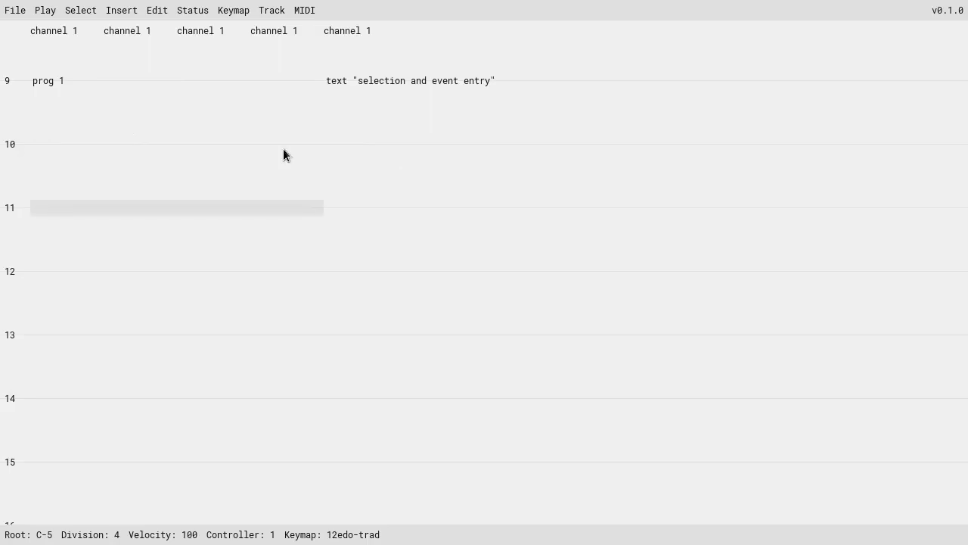
key(Up)
key(Up)
key(Up)
key(Up)
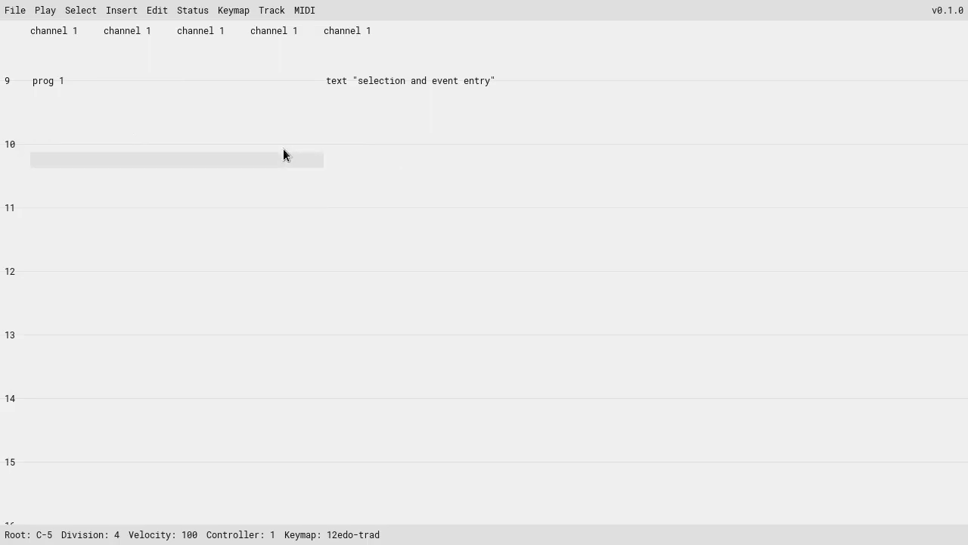
key(Down)
key(Down)
key(Down)
key(Down)
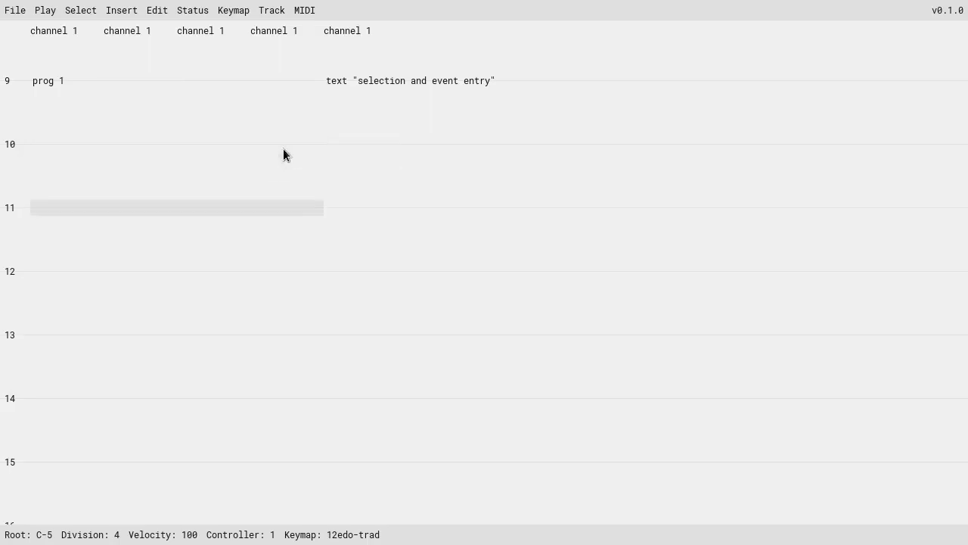
key(Up)
key(Up)
key(Up)
key(Up)
key(grave)
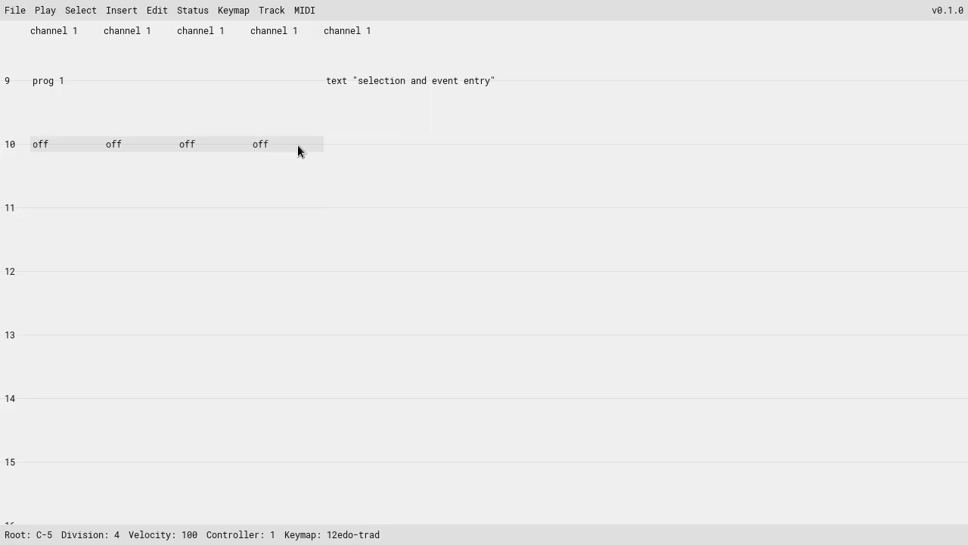
key(Delete)
- Enter the notes C-5, E-5, D-5 and F-5 across the first four tracks at beat 10
click(288, 146)
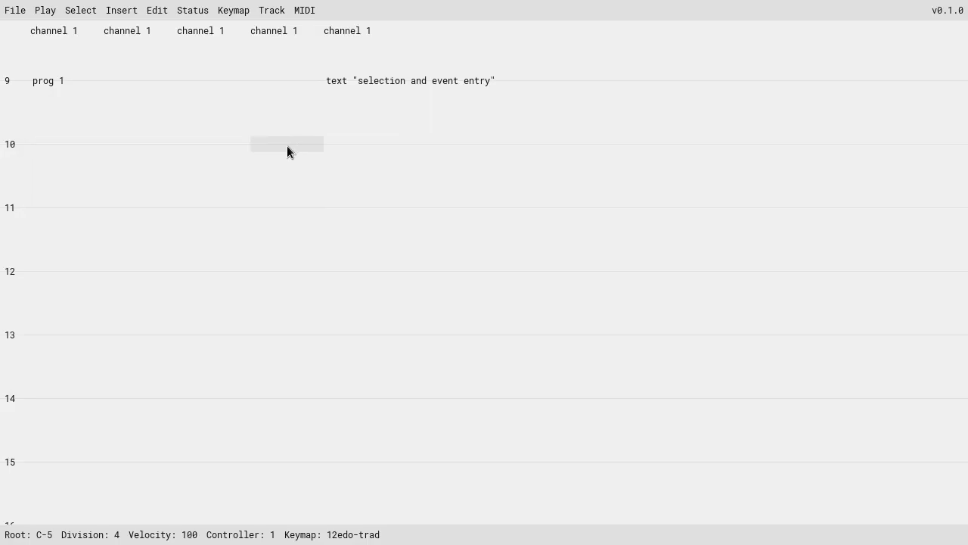
click(205, 146)
click(82, 134)
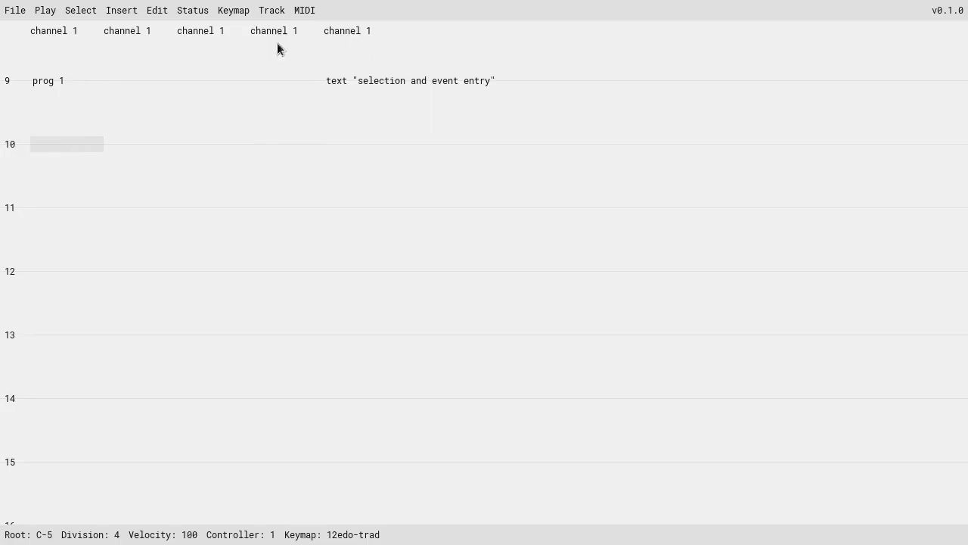
click(253, 145)
click(126, 142)
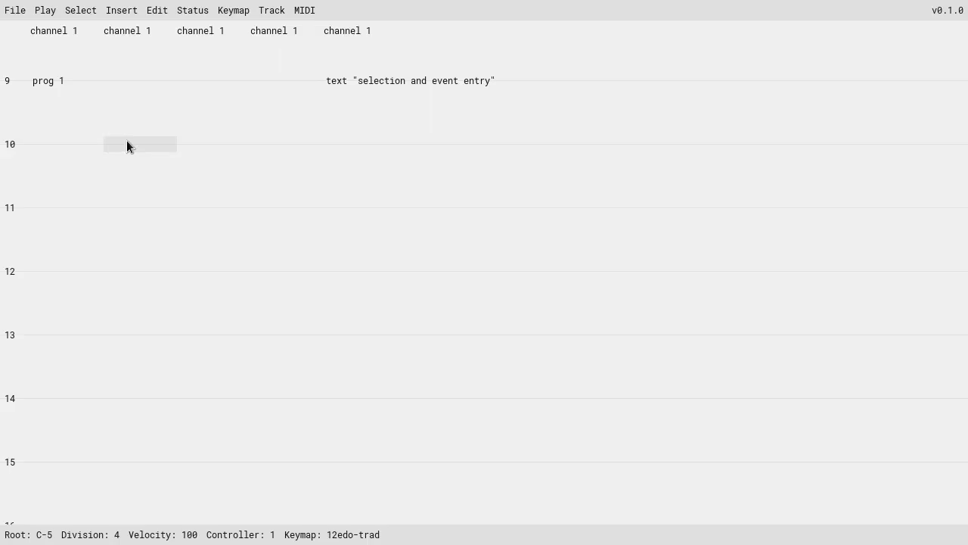
drag(46, 143, 256, 149)
key(z)
key(c)
key(x)
key(v)
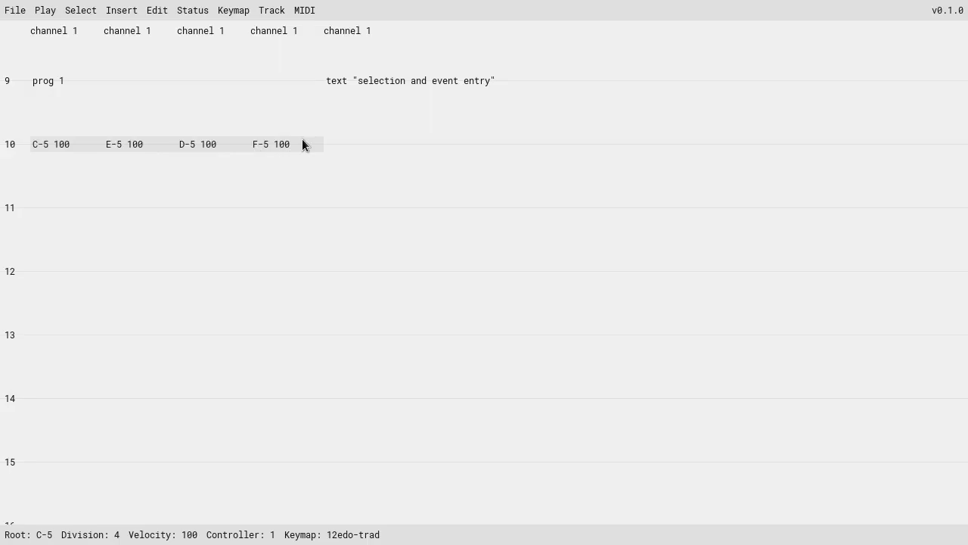
- Select vertical cell ranges around the beat 10 notes in each of the first four tracks
drag(152, 82, 146, 224)
drag(64, 82, 75, 287)
drag(136, 97, 133, 270)
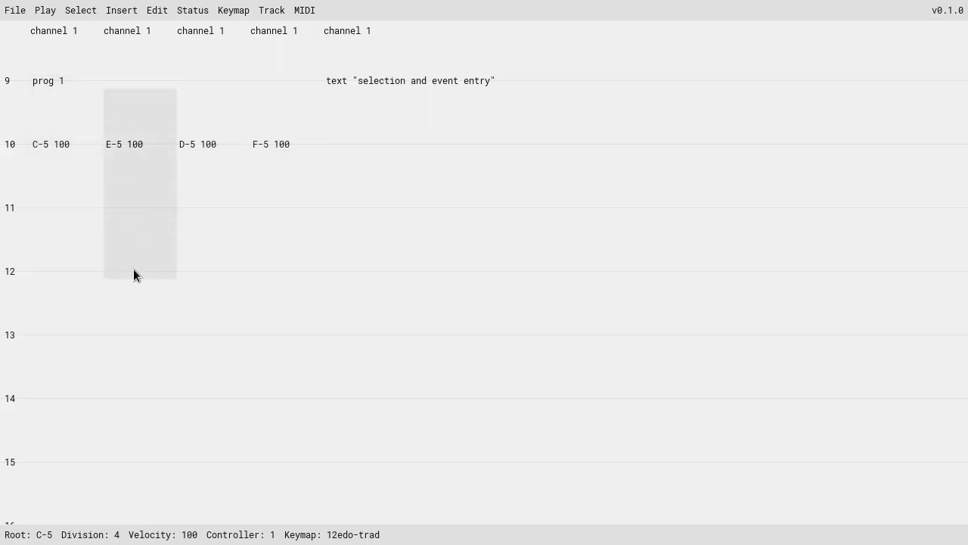
drag(125, 80, 127, 269)
drag(199, 207, 205, 194)
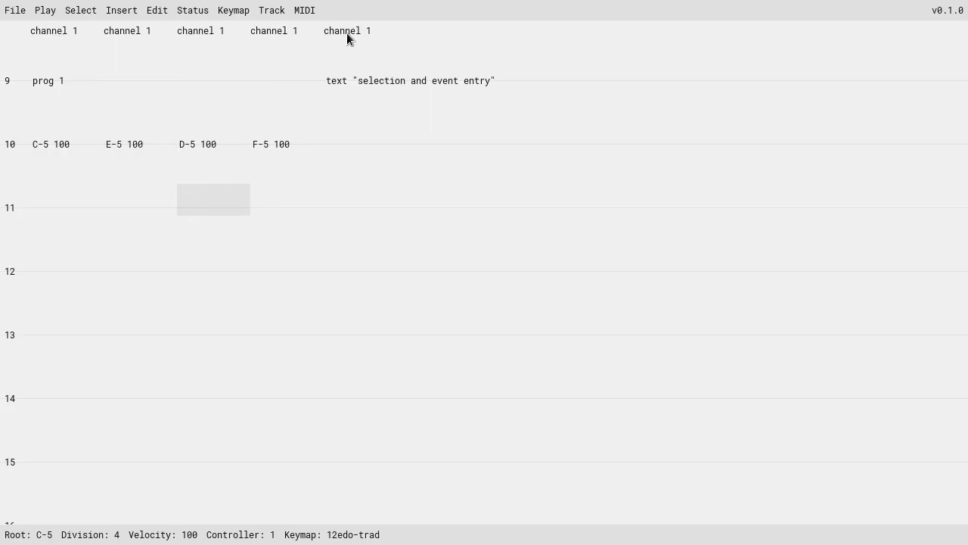
drag(268, 150, 270, 208)
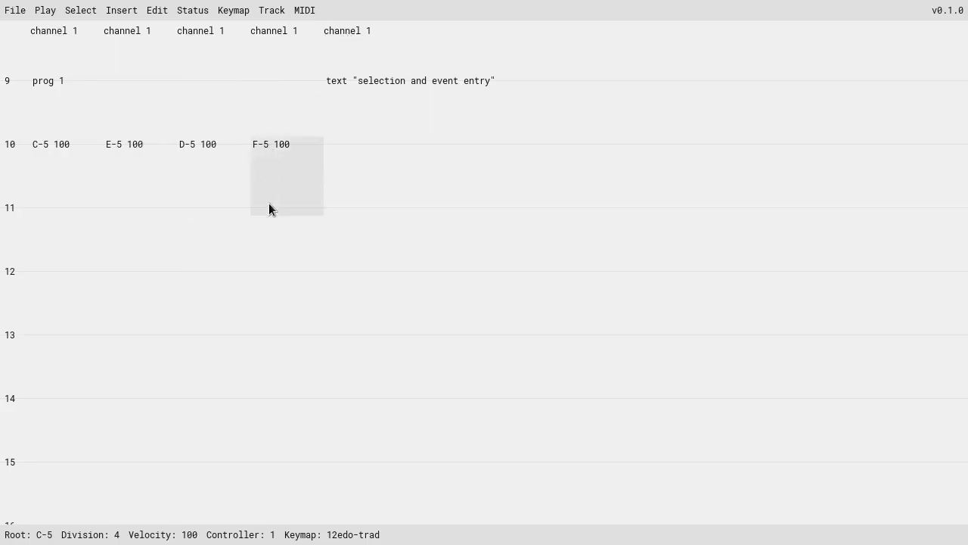
click(269, 212)
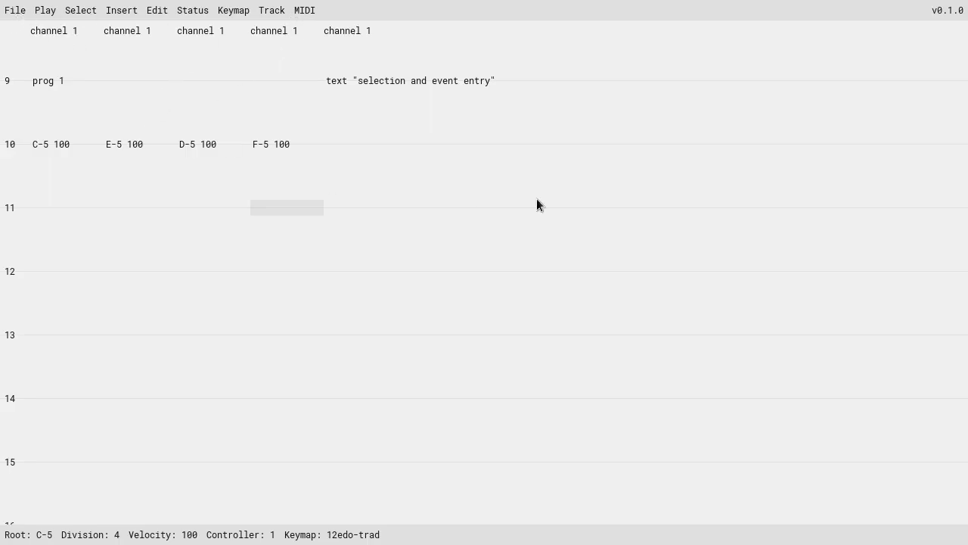
click(17, 11)
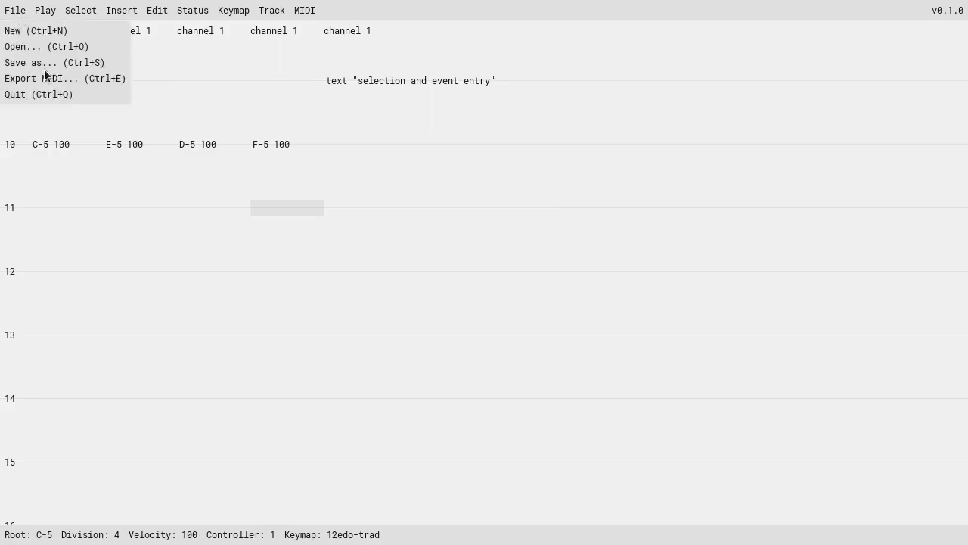
click(330, 142)
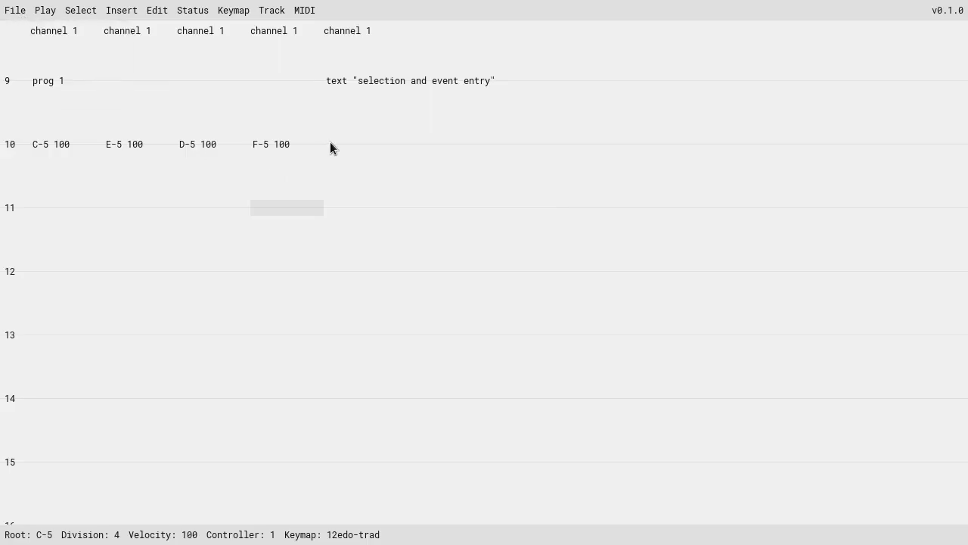
click(347, 145)
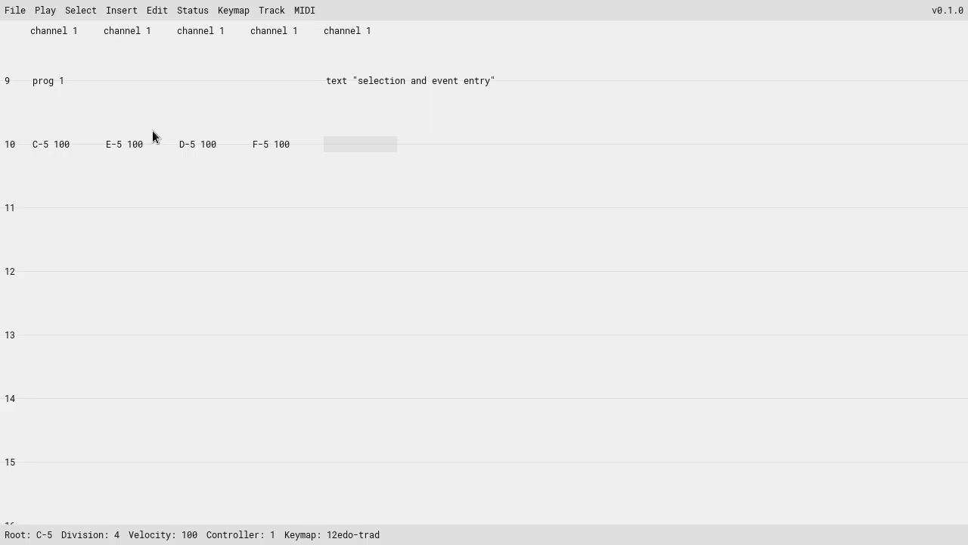
drag(53, 145, 259, 144)
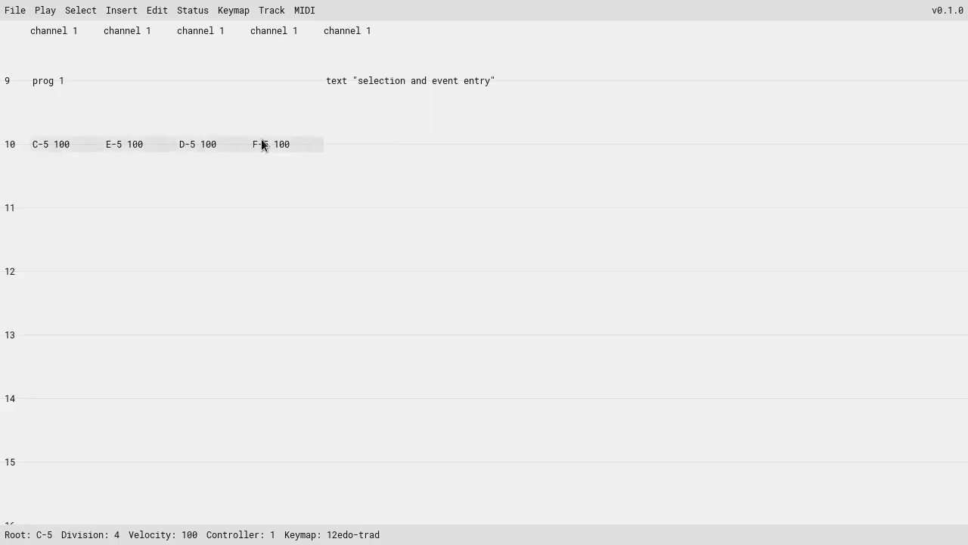
click(264, 139)
scroll(294, 149, up, 1)
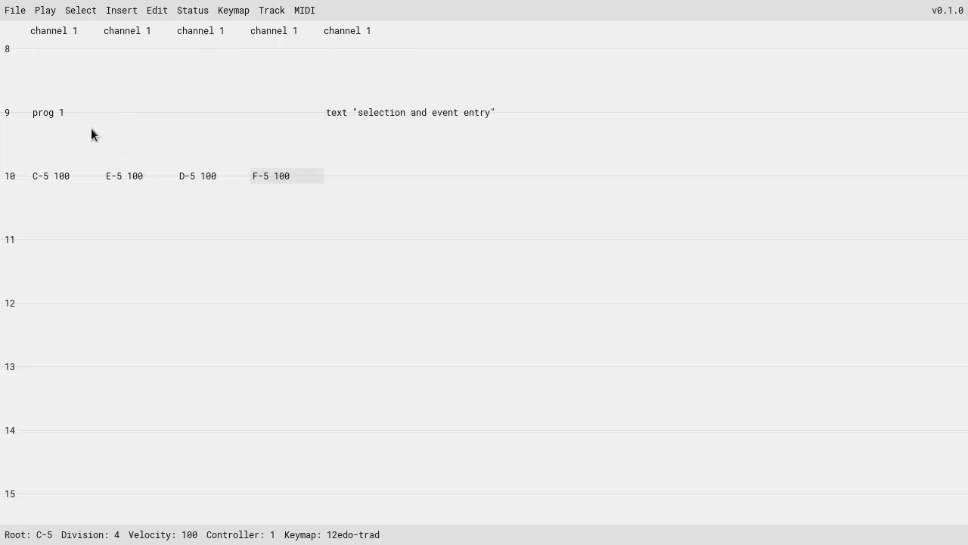
- Change the program event at beat 9 in the first track to prog 10
click(60, 119)
key(Return)
text(0)
key(Return)
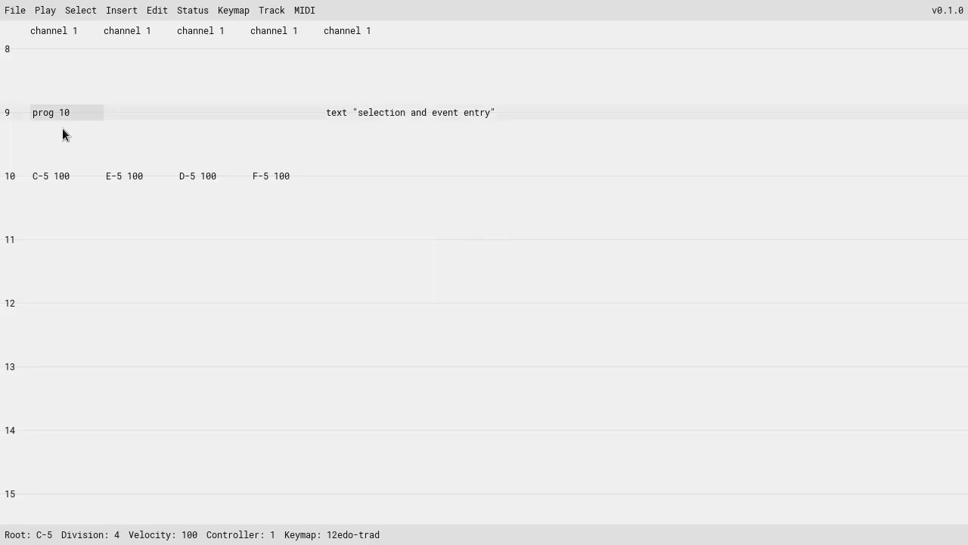
- Insert note-offs in the first four tracks at beat 11
click(98, 251)
key(grave)
drag(82, 182, 263, 178)
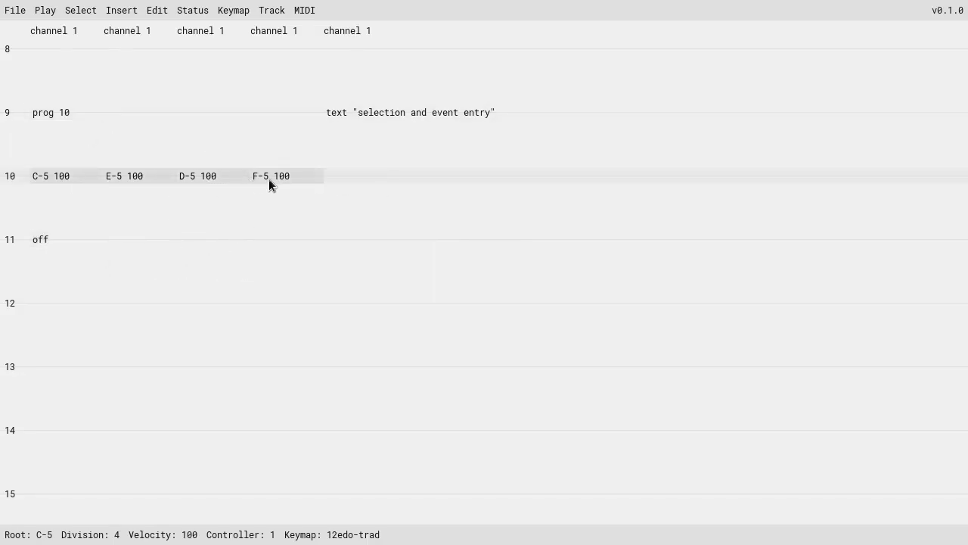
drag(119, 233, 280, 239)
key(grave)
click(268, 149)
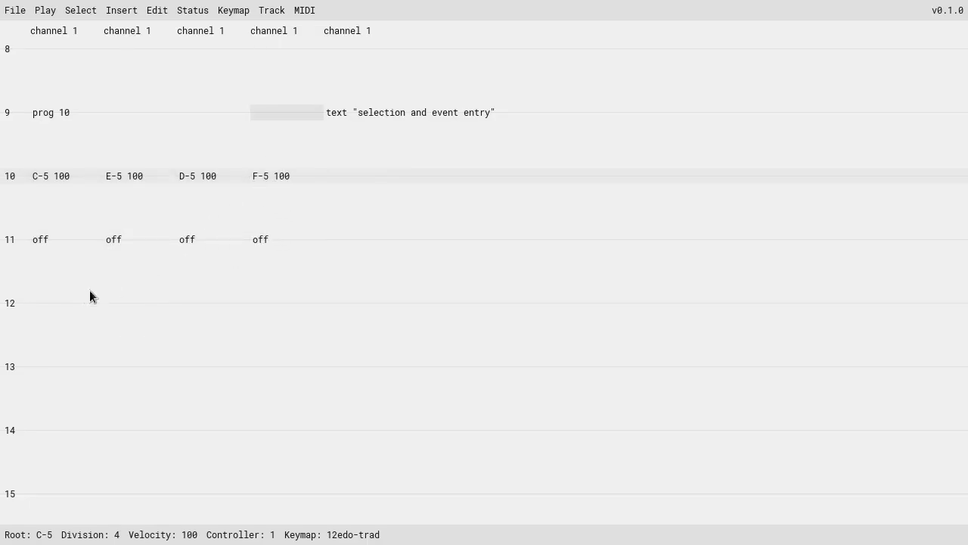
- Select the four notes at beat 10 across the first four tracks
scroll(308, 302, down, 15)
scroll(373, 169, down, 2)
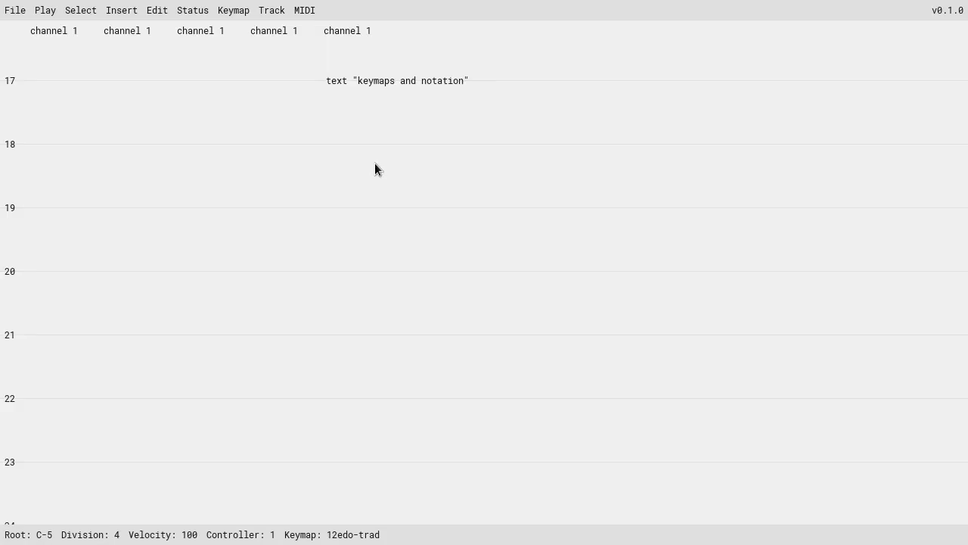
scroll(374, 163, up, 10)
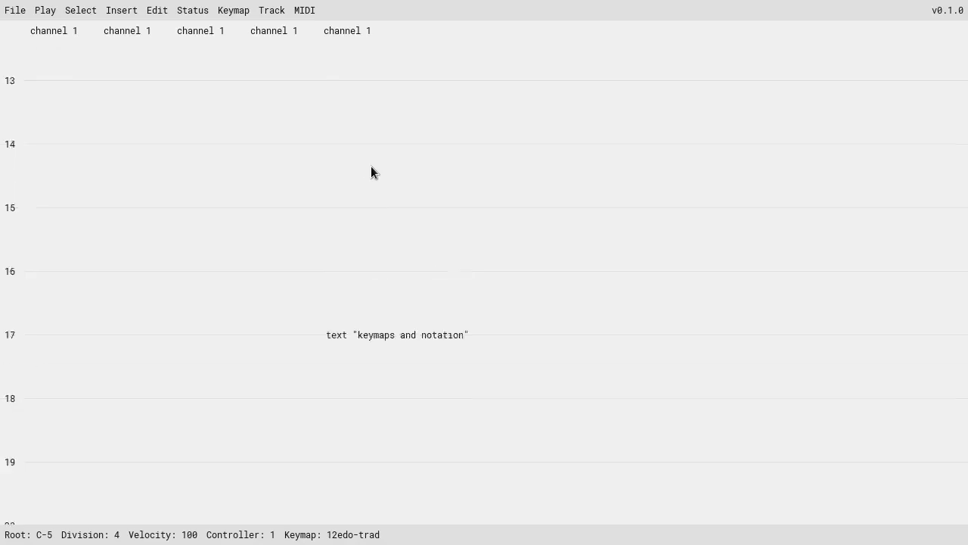
click(220, 380)
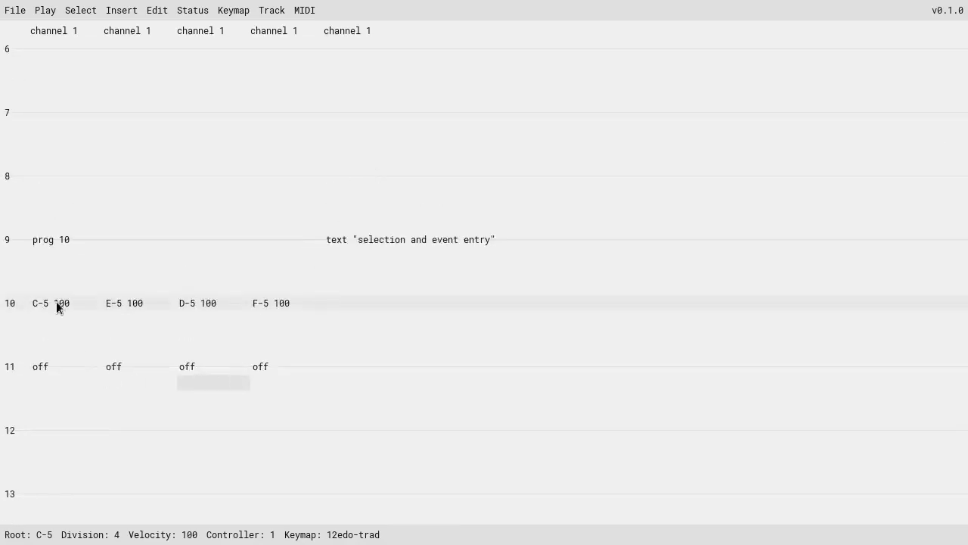
drag(48, 304, 268, 305)
click(201, 364)
scroll(246, 336, down, 1)
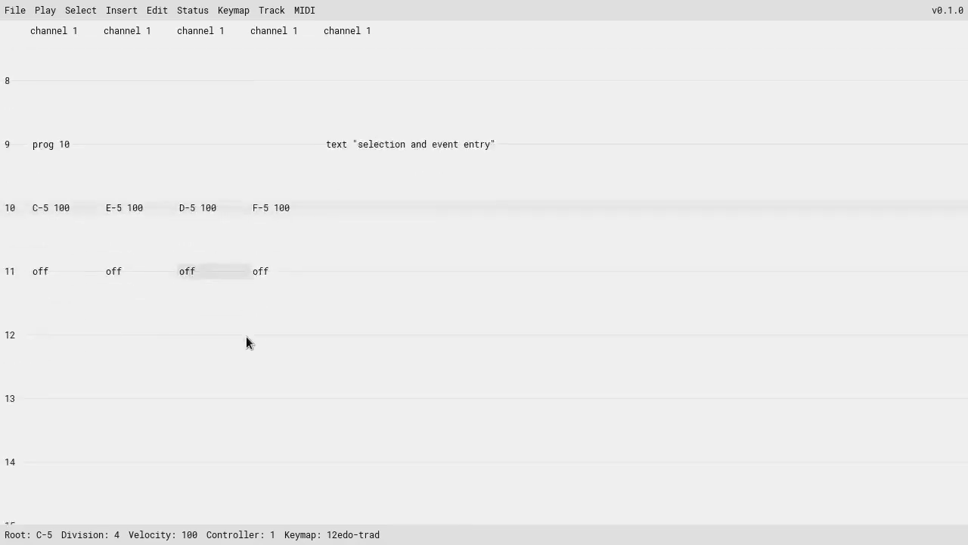
drag(165, 312, 278, 276)
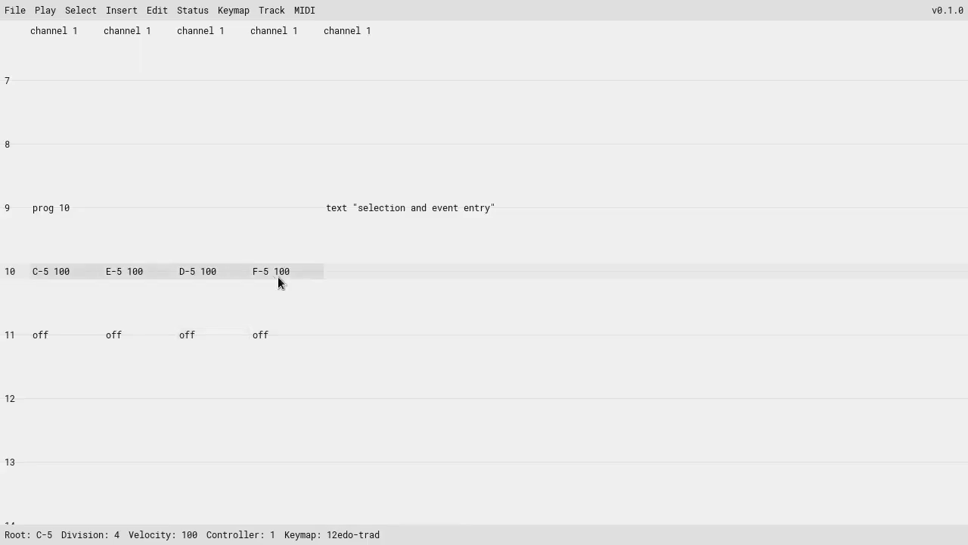
scroll(255, 310, down, 3)
click(76, 187)
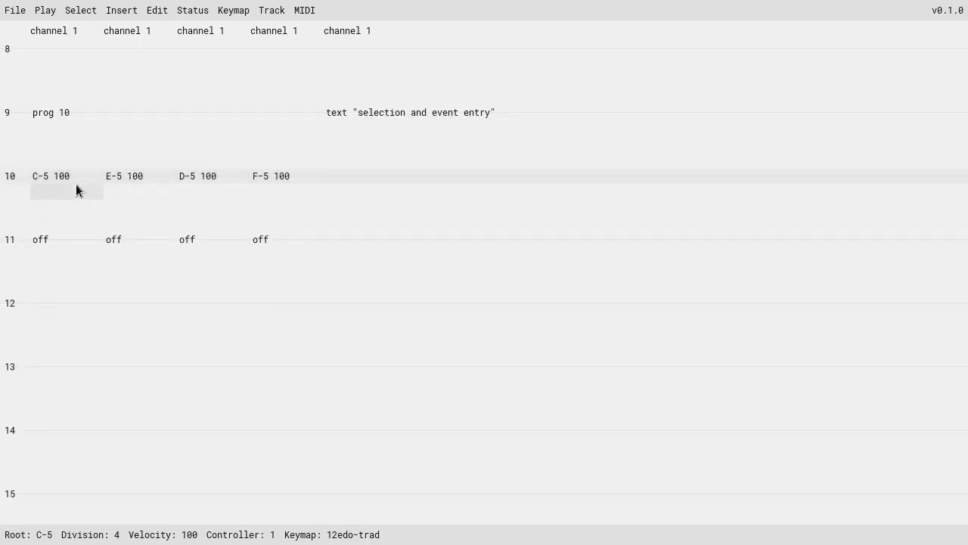
click(67, 175)
drag(117, 94, 143, 255)
click(144, 221)
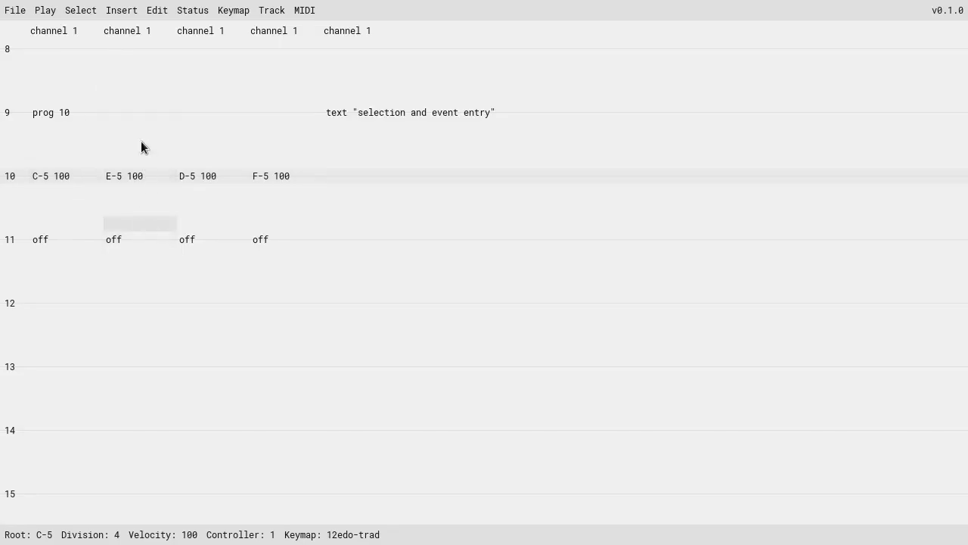
click(138, 146)
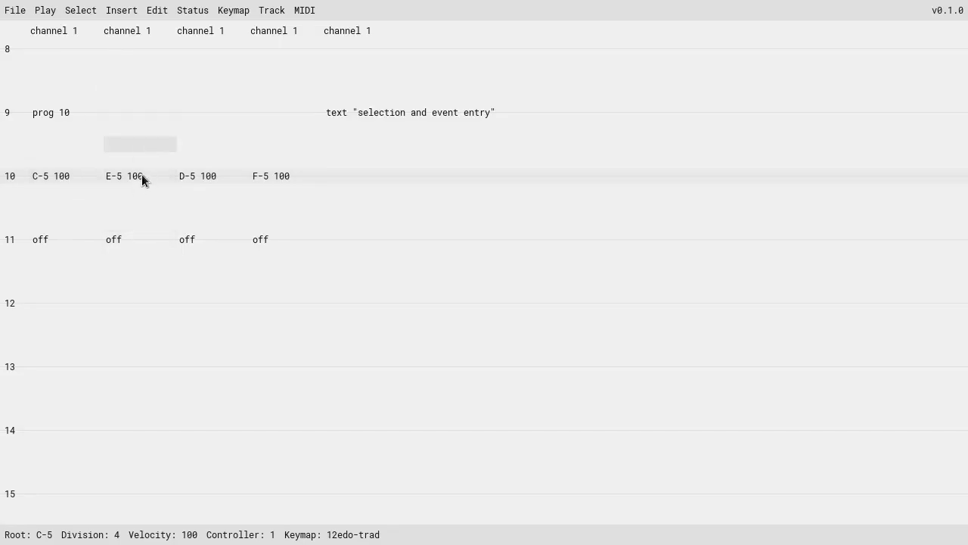
scroll(147, 186, down, 7)
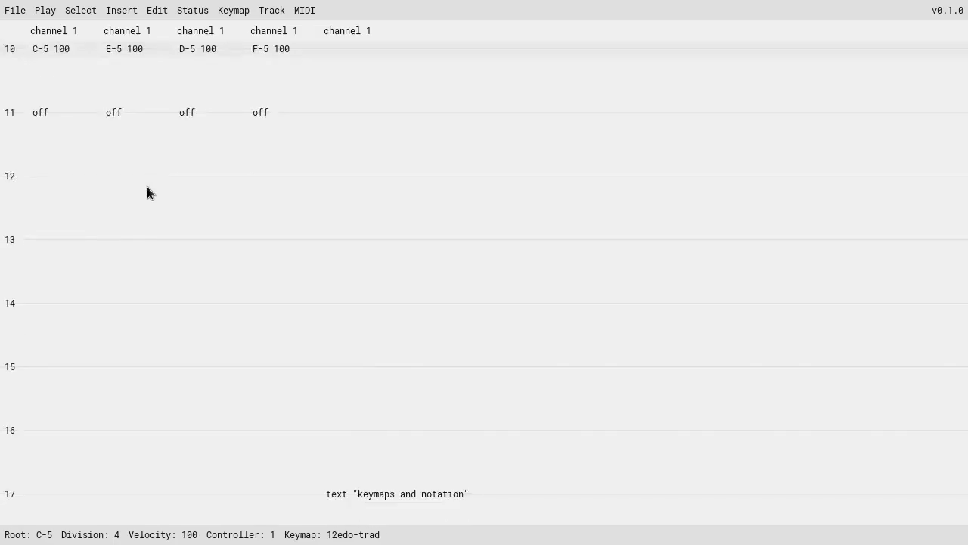
scroll(147, 187, up, 2)
scroll(147, 186, up, 2)
- Highlight the row of four notes at beat 10, ending on the first track's note
drag(48, 177, 287, 182)
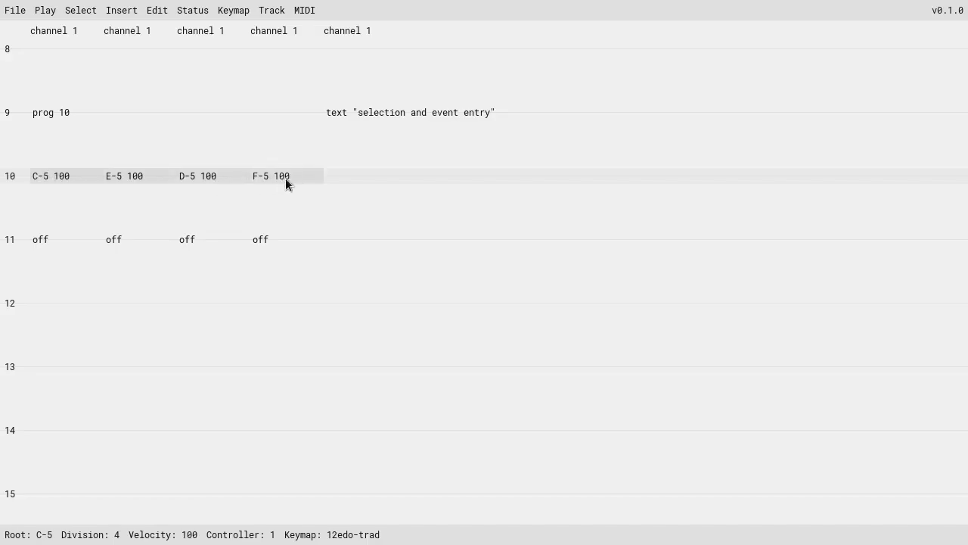
click(142, 182)
drag(61, 180, 307, 178)
click(307, 179)
drag(53, 182, 301, 165)
click(302, 176)
scroll(202, 196, down, 3)
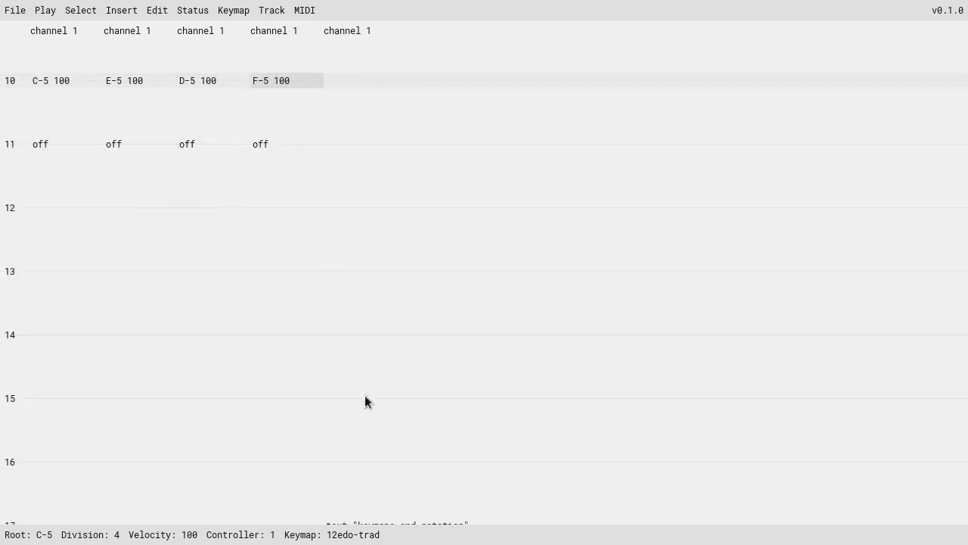
scroll(205, 277, up, 2)
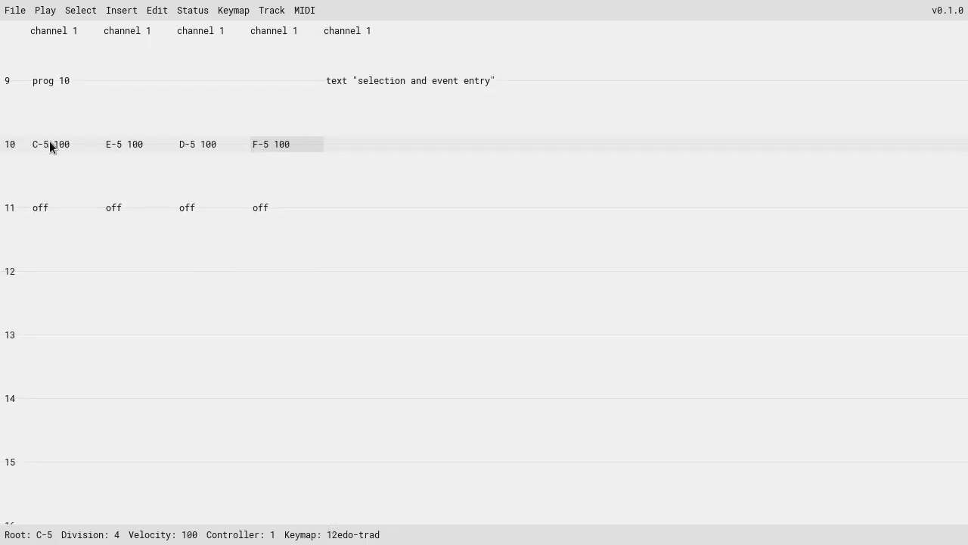
drag(49, 143, 294, 146)
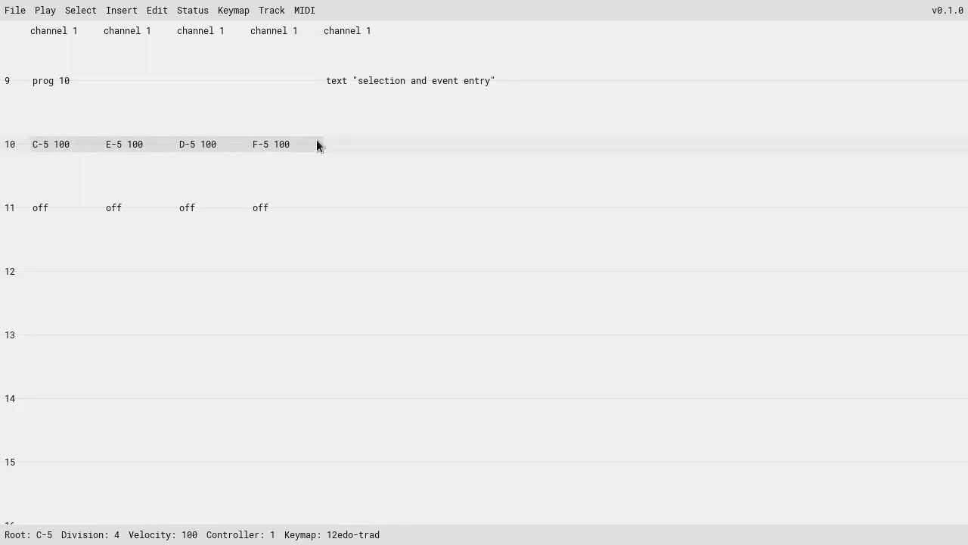
click(44, 143)
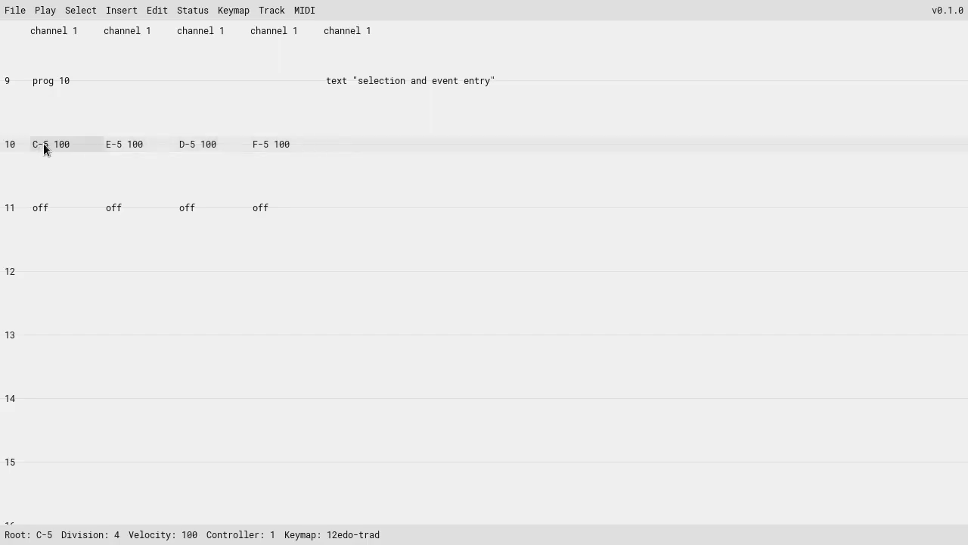
- Copy the notes and note-offs of beats 10 to 11 in the first four tracks and paste them starting at beat 17
click(62, 198)
scroll(64, 196, down, 1)
drag(63, 85, 289, 142)
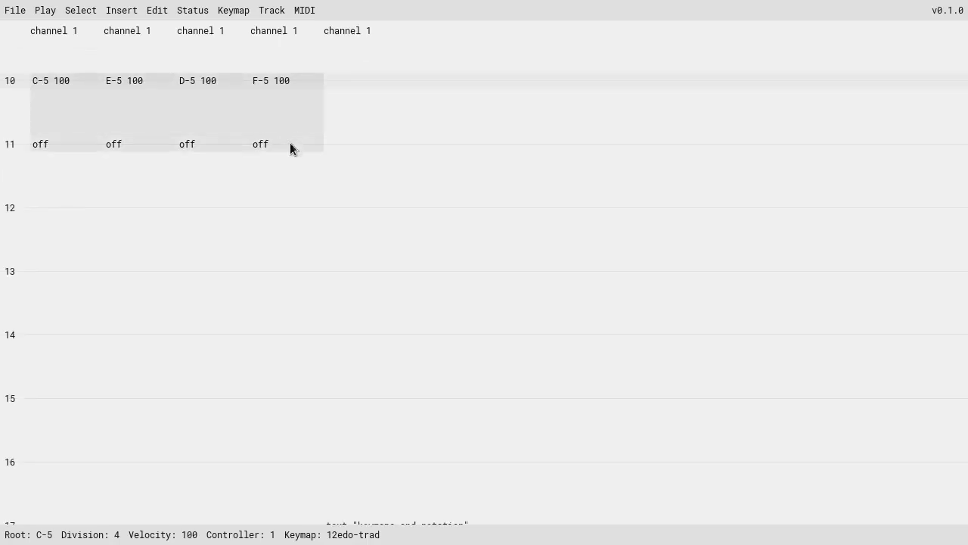
scroll(262, 156, down, 5)
click(55, 208)
key(ctrl+v)
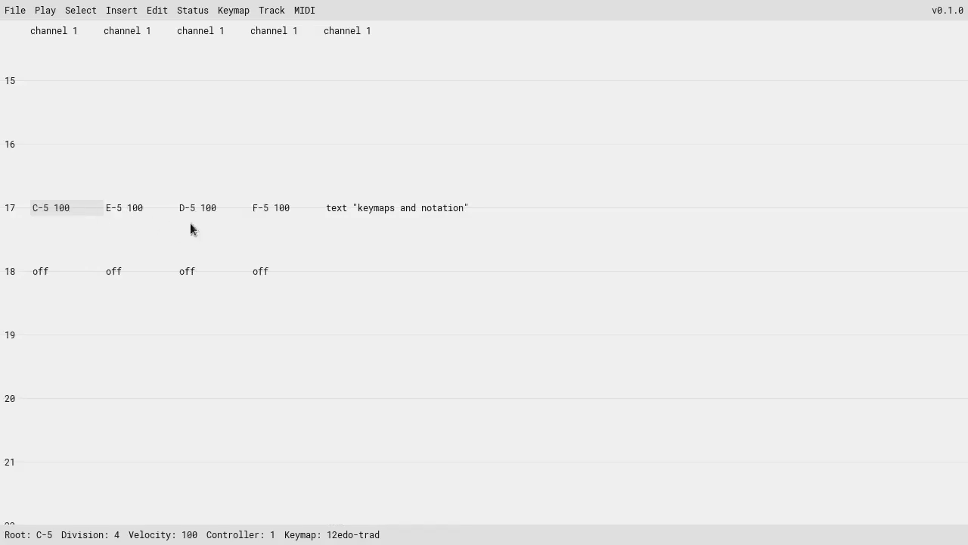
- Load the keymap centaur.csv
click(62, 271)
key(ctrl+k)
text(centaur.csv)
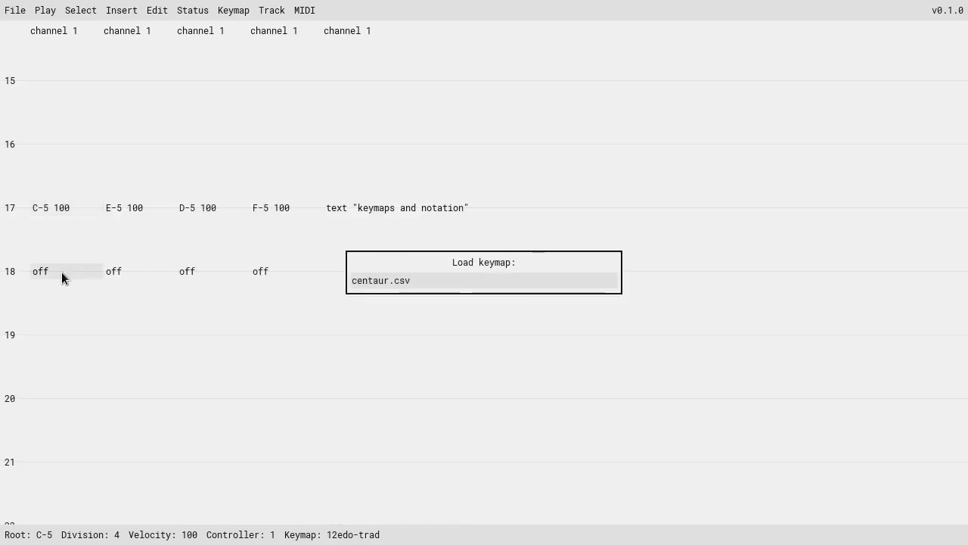
key(Return)
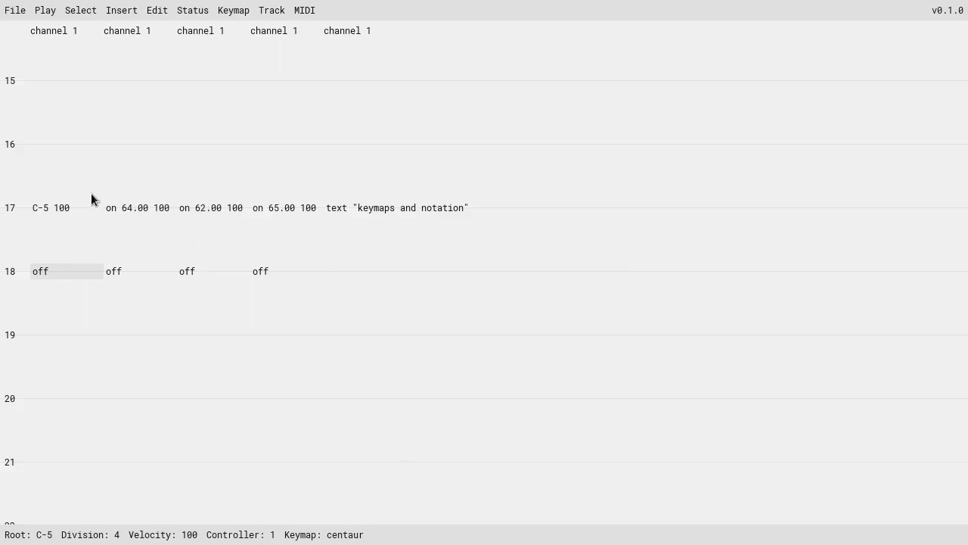
- Highlight the three notes shown with numeric pitches at beat 17 in the second to fourth tracks
drag(112, 204, 266, 211)
click(176, 249)
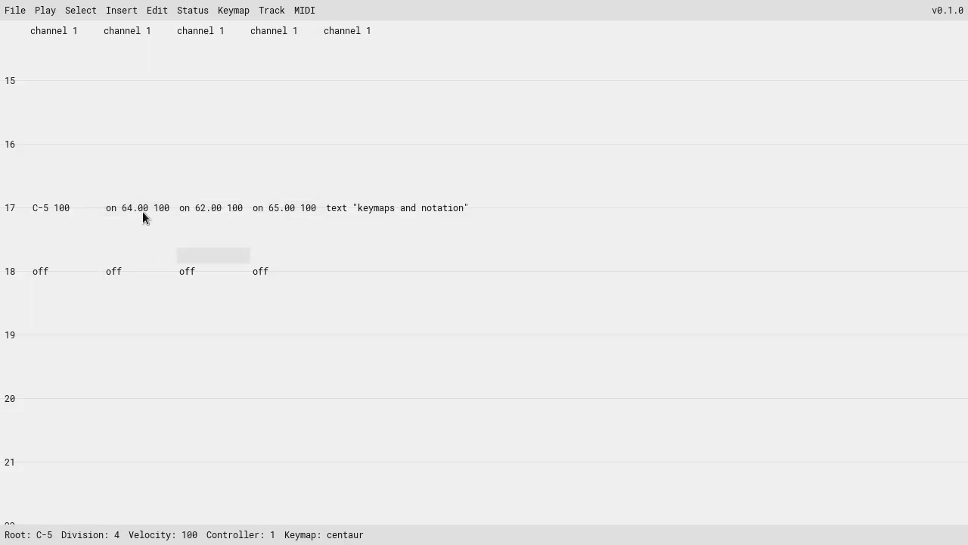
click(82, 211)
scroll(236, 240, up, 1)
drag(113, 239, 264, 239)
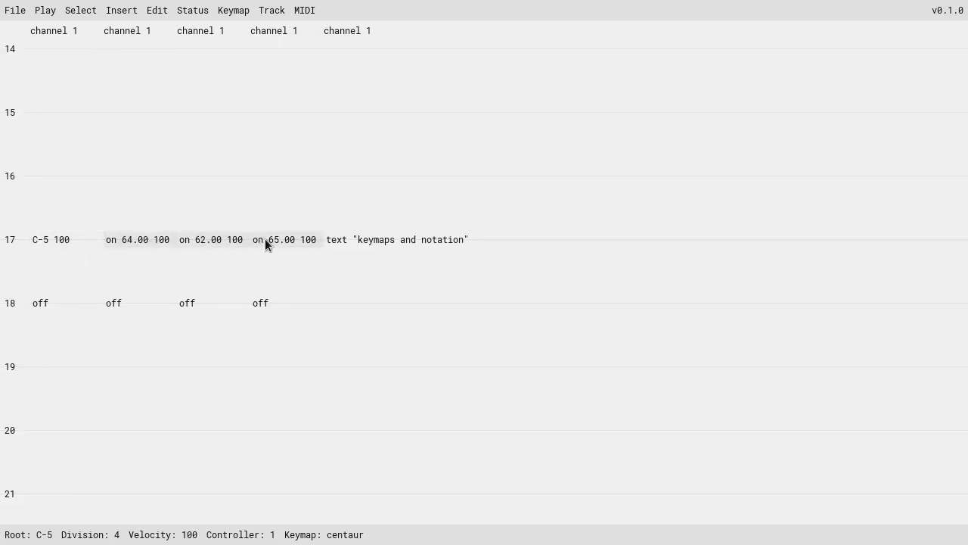
click(194, 303)
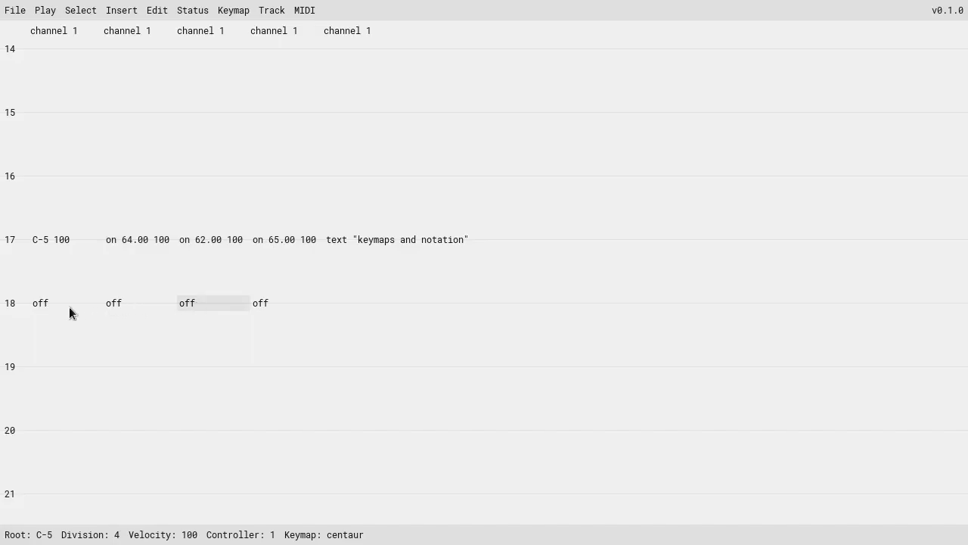
- Highlight the four note-offs at beat 18 across the first four tracks
drag(74, 307, 273, 309)
click(279, 301)
drag(78, 308, 304, 301)
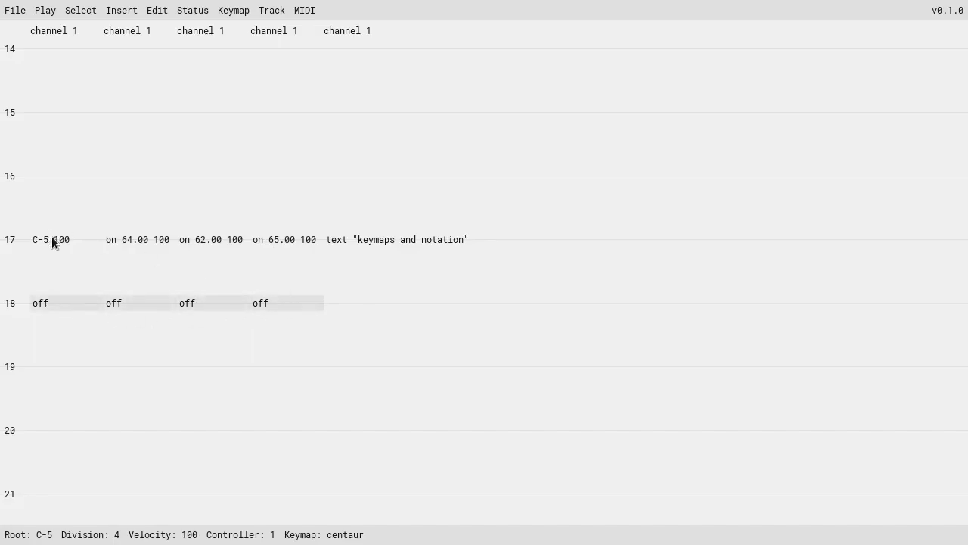
scroll(212, 243, up, 5)
scroll(143, 111, down, 5)
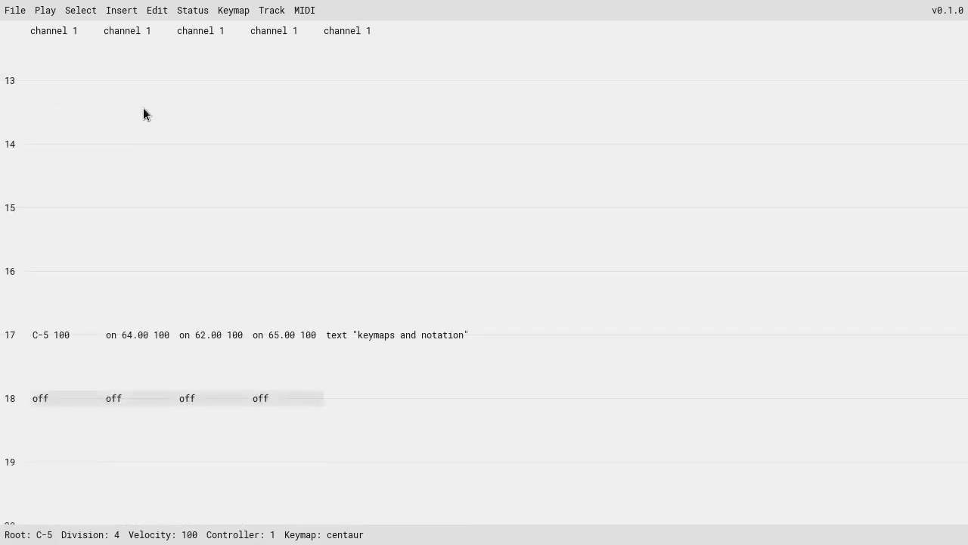
- Load the 12edo-trad keymap and replace the four notes at beat 17 with G-5, A#5, C-5 and E-5
drag(67, 206, 262, 211)
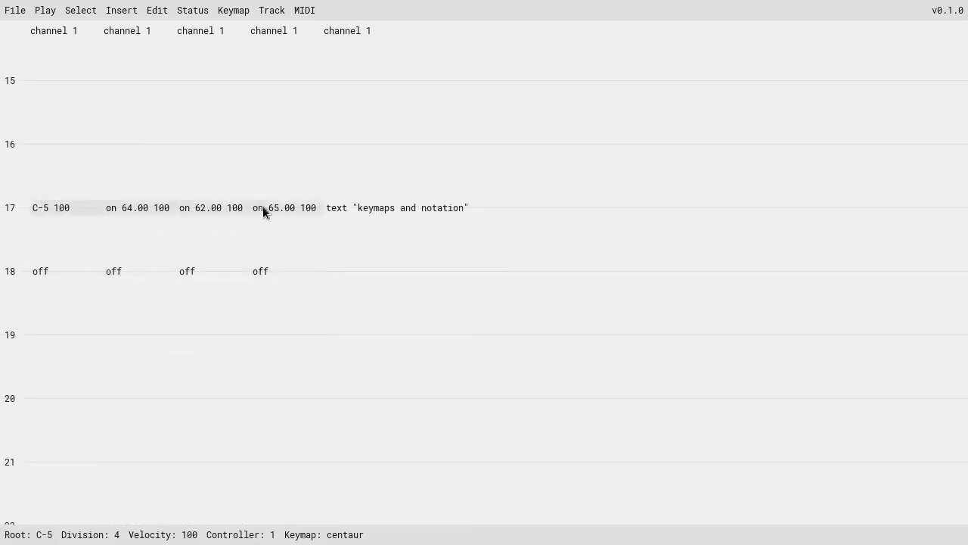
key(ctrl+k)
text(12edo-trad)
key(Return)
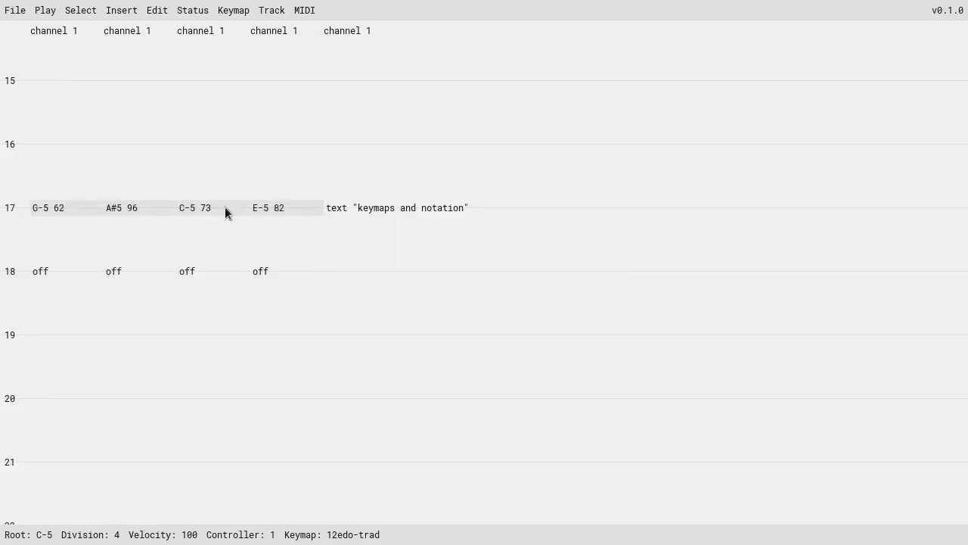
- Insert a program change to 3 in the first track, one row before beat 17
click(81, 193)
key(ctrl+p)
text(3)
key(Return)
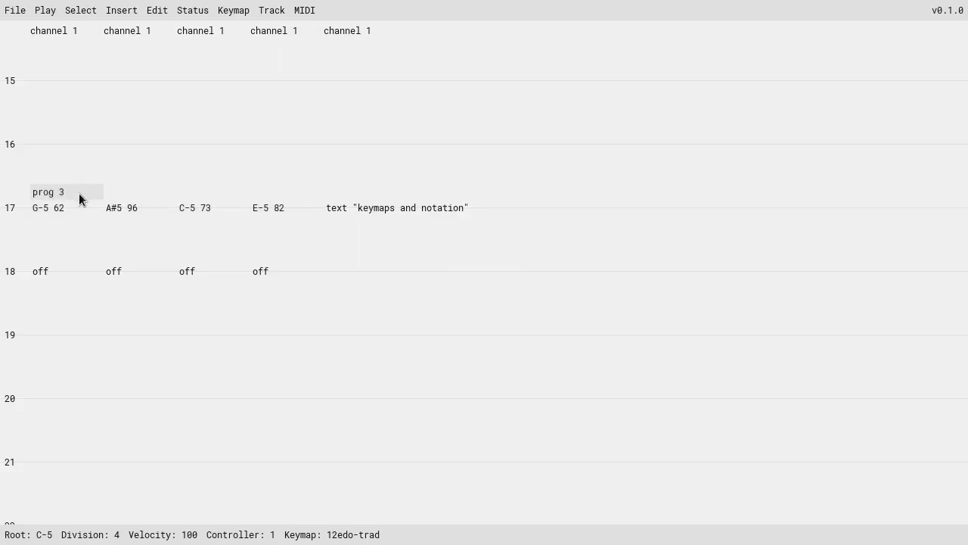
- Load the centaur.csv keymap and replace the four note-offs at beat 18 with G-5, E-5, A#5 and C-5
drag(45, 270, 287, 278)
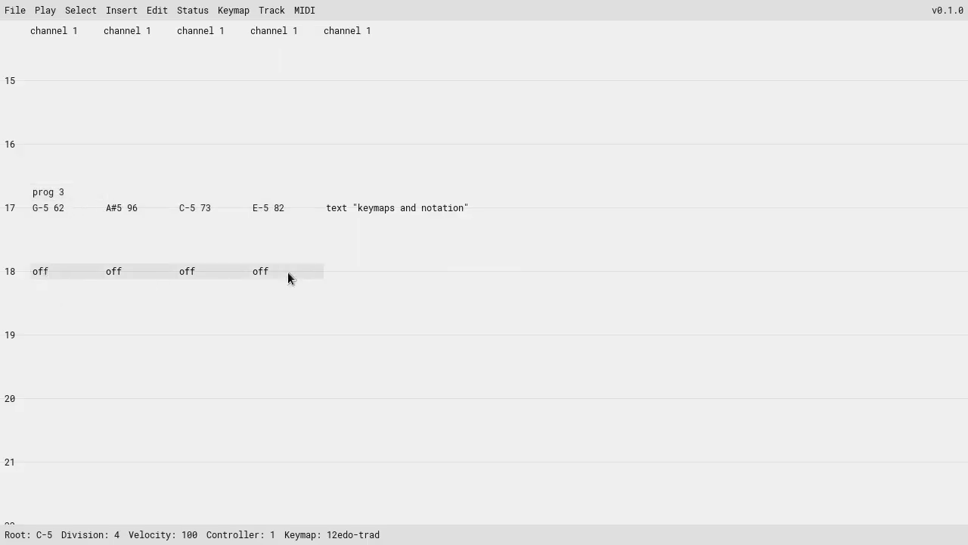
key(ctrl+k)
text(centaur.csv)
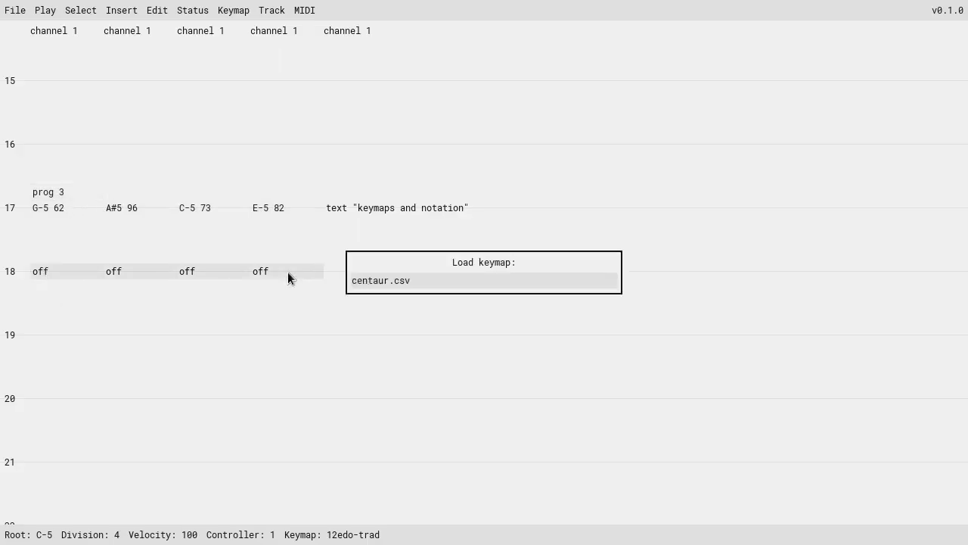
key(Return)
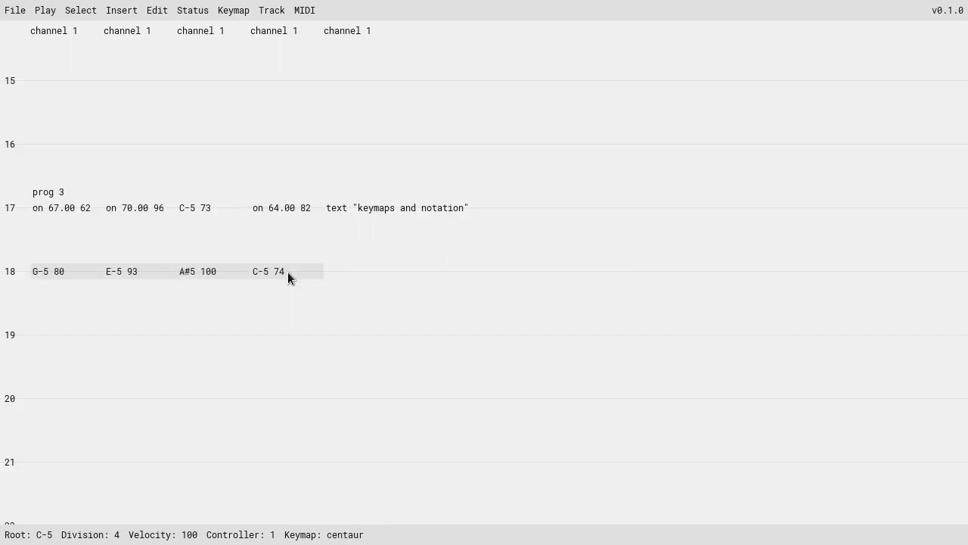
- Insert note-offs in the first four tracks at beat 19
drag(76, 333, 264, 335)
key(grave)
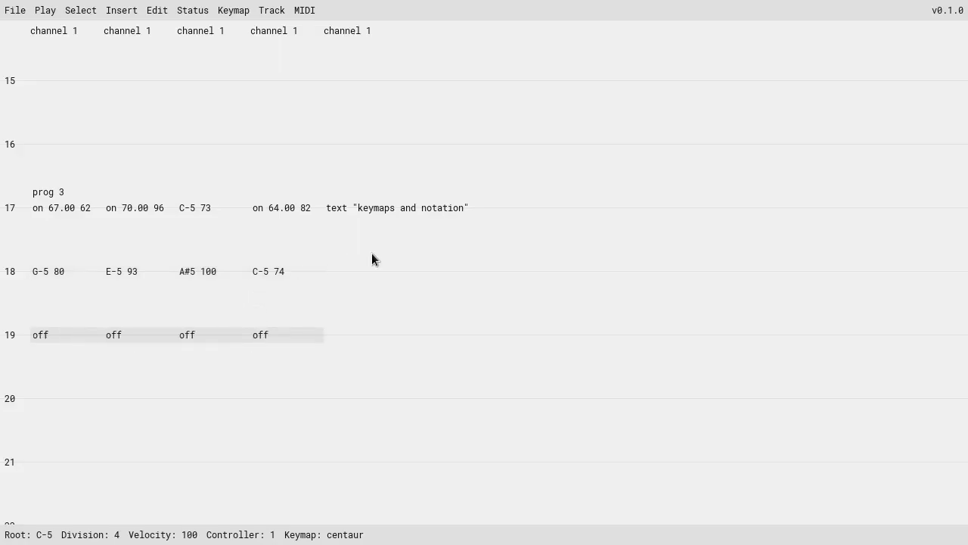
click(361, 254)
key(Up)
- Insert a tempo event of 50 in the second track, one row before beat 17
click(68, 204)
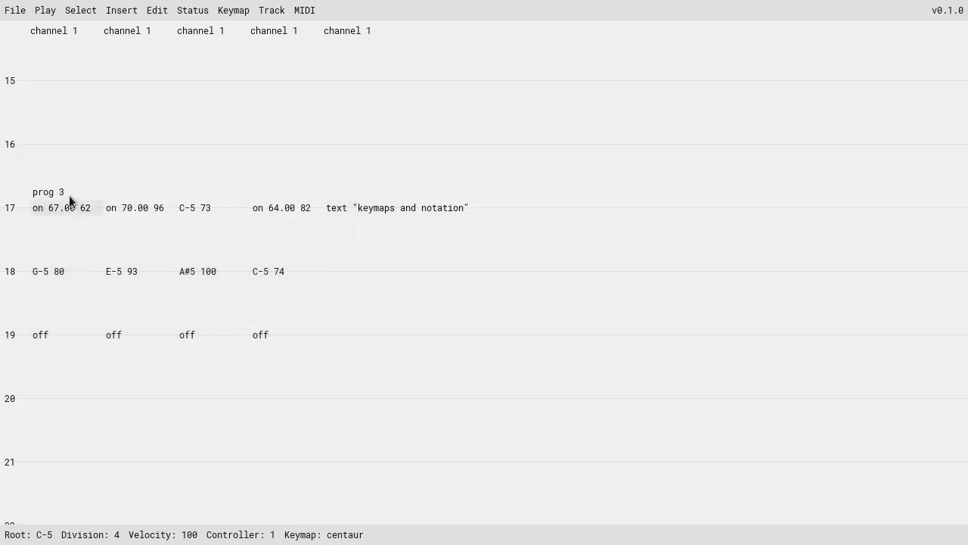
click(116, 187)
key(ctrl+t)
text(50)
key(Return)
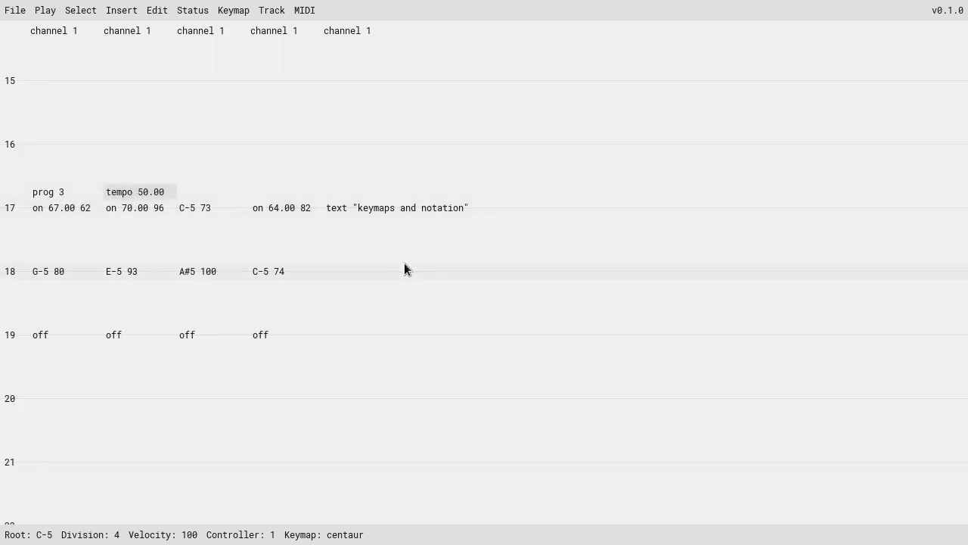
- Select the second track's note at beat 17 and examine the available keymap loading, remapping and generating commands
click(218, 272)
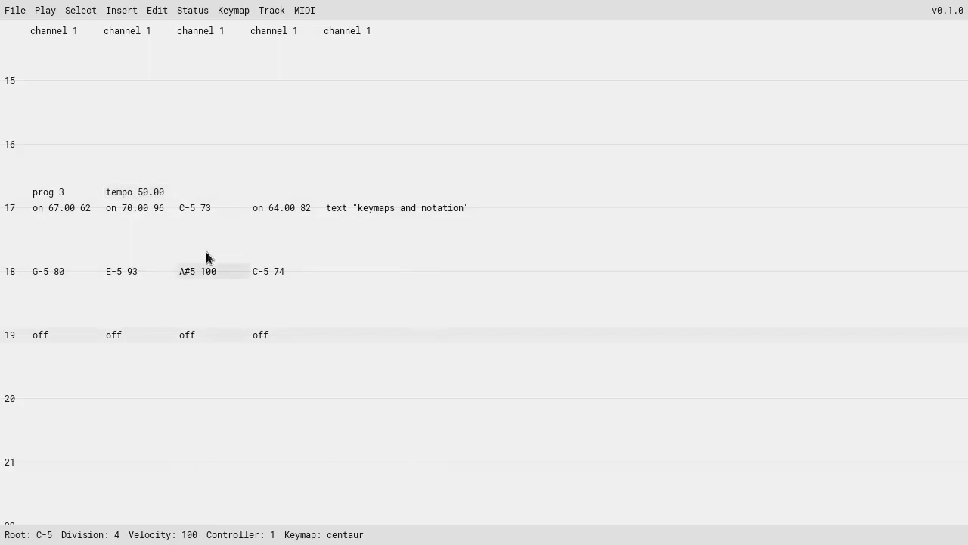
scroll(205, 242, down, 1)
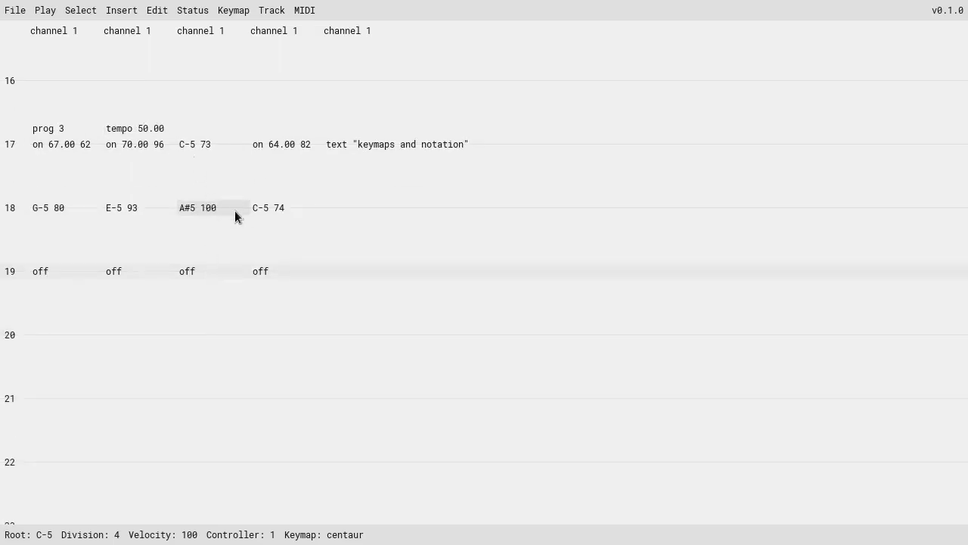
scroll(231, 207, up, 1)
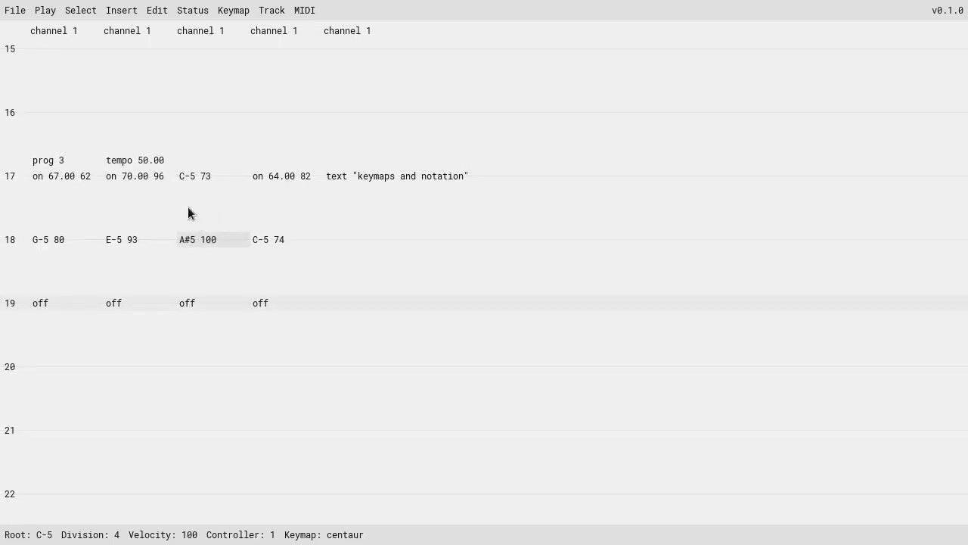
key(Up)
key(Left)
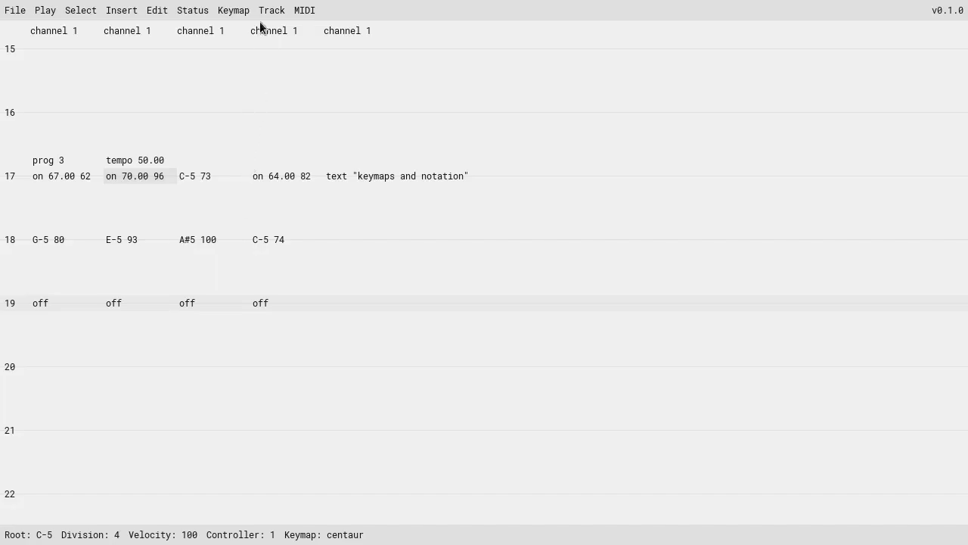
click(232, 13)
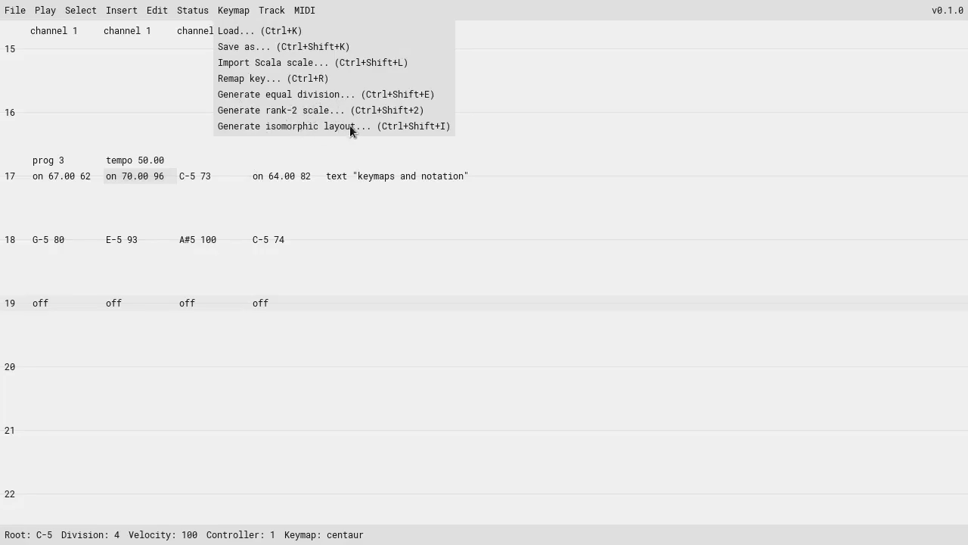
click(232, 289)
- Highlight the row of cells at beat 19 across all five tracks, ending on the fifth track's cell
click(76, 302)
drag(77, 302, 366, 295)
click(356, 304)
drag(79, 305, 340, 300)
click(340, 301)
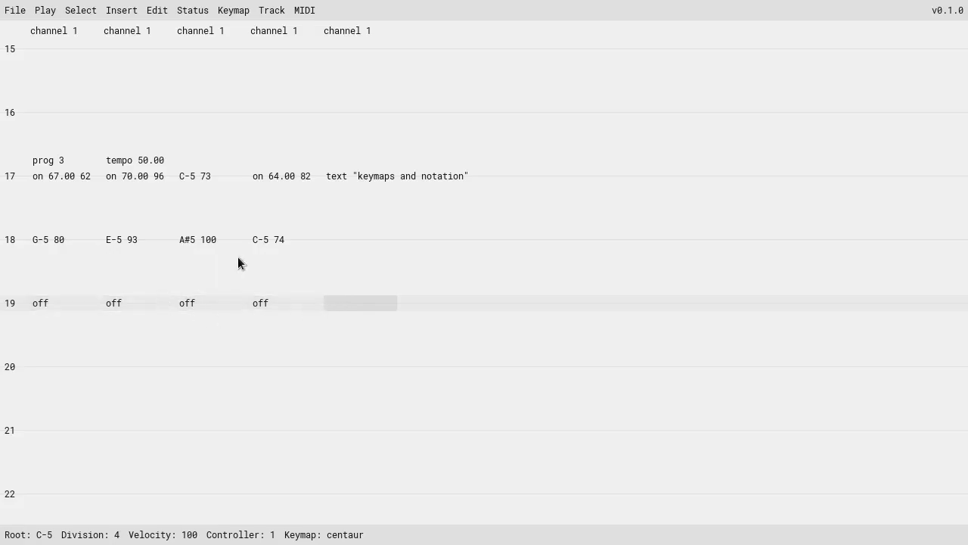
- Insert a note by interval 10 in the fifth track at beat 18, with a note-off at beat 19
scroll(227, 254, down, 1)
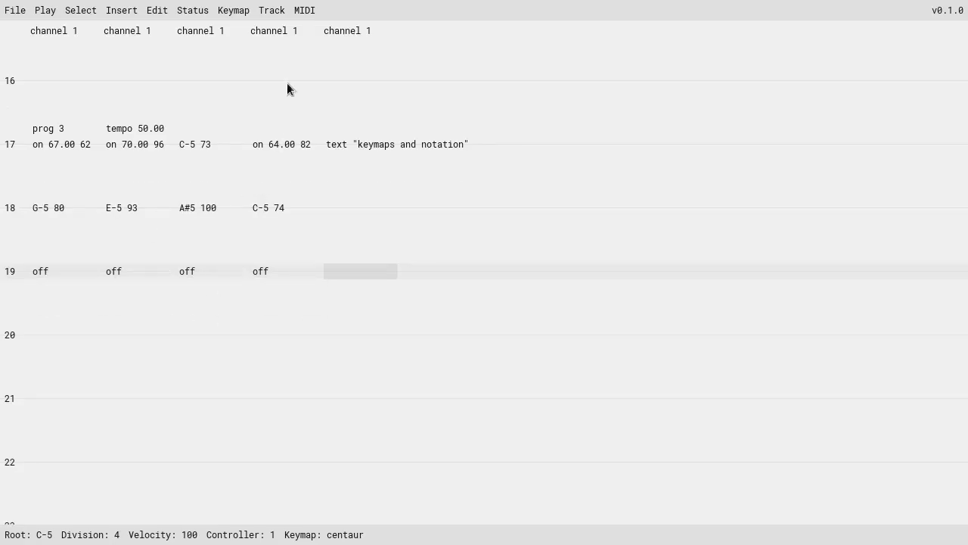
click(245, 15)
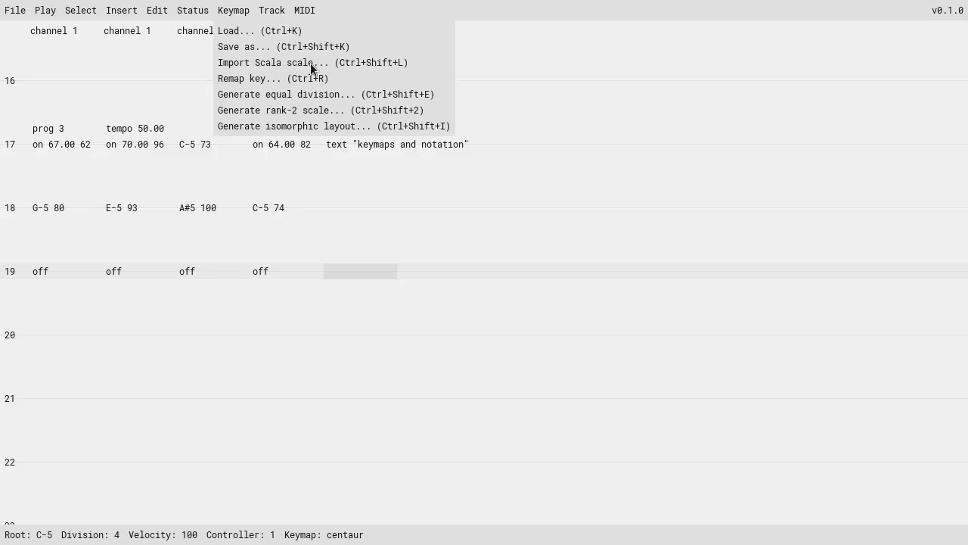
click(276, 266)
click(298, 274)
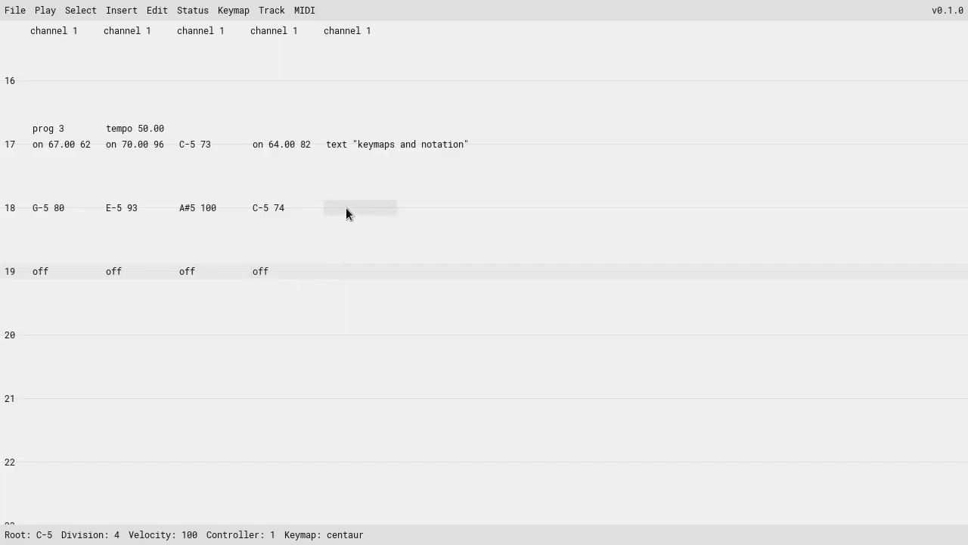
key(ctrl+i)
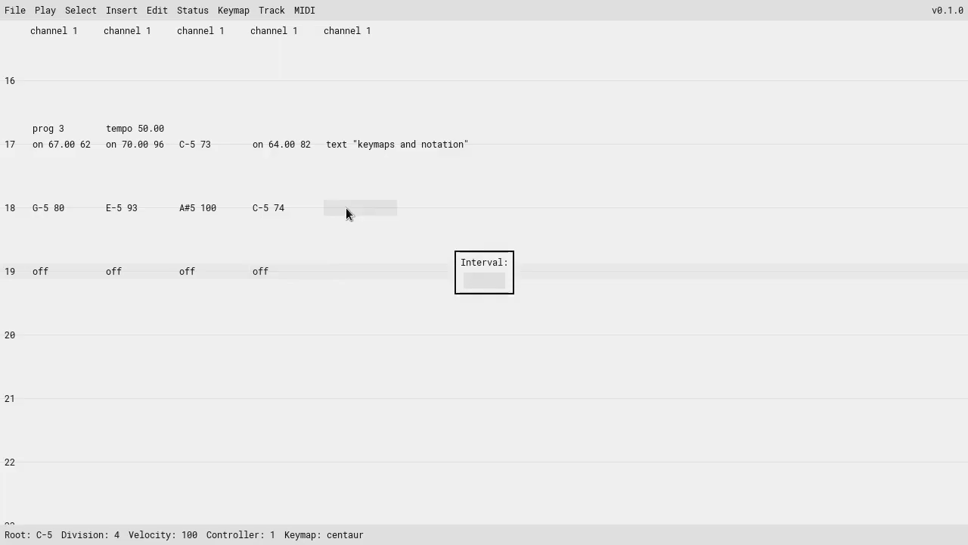
text(10)
key(Return)
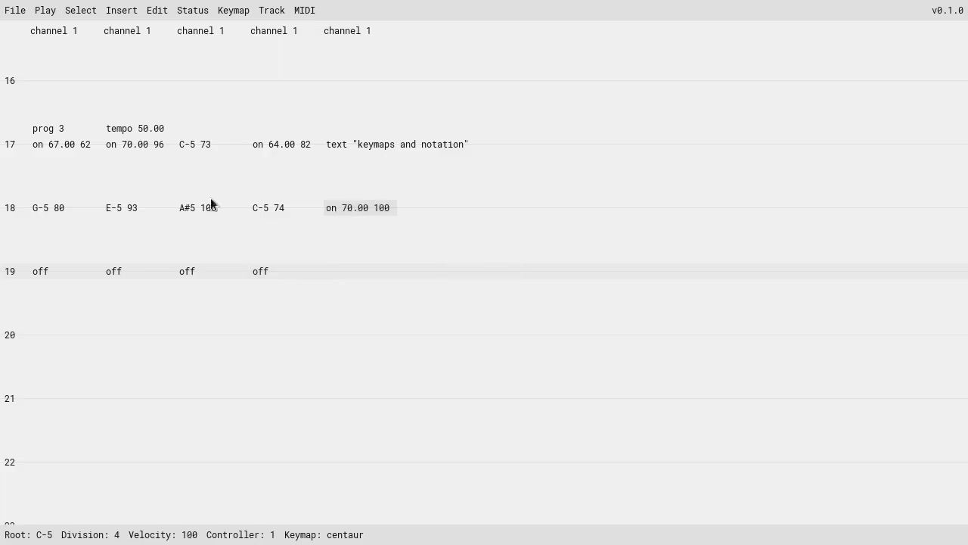
click(343, 266)
click(126, 151)
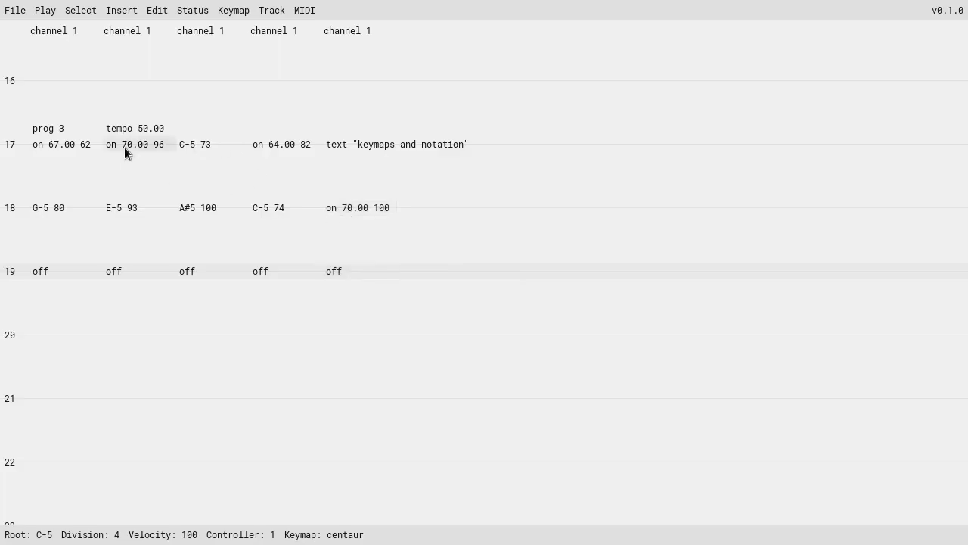
- Re-enter the fifth track's note at beat 18 by interval so that its pitch is 69.82
click(348, 210)
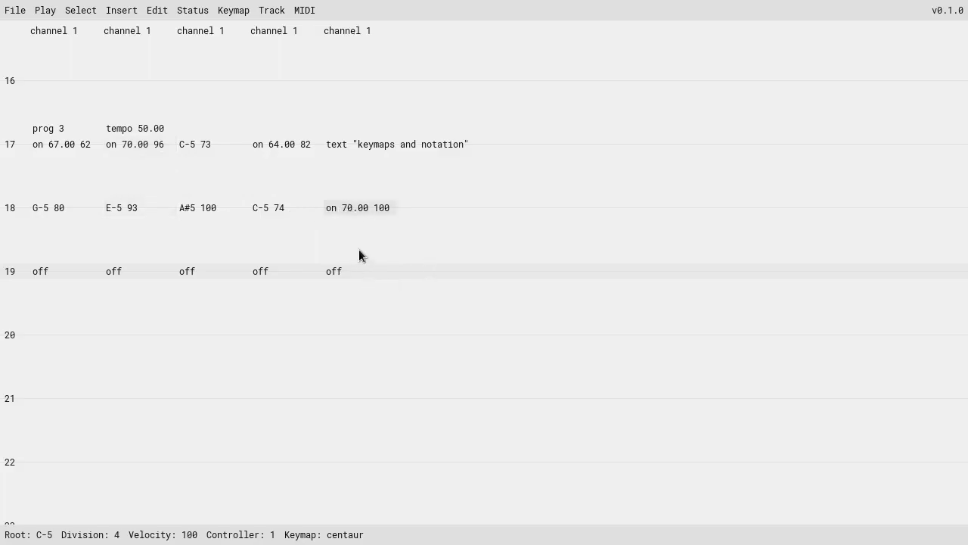
key(ctrl+t)
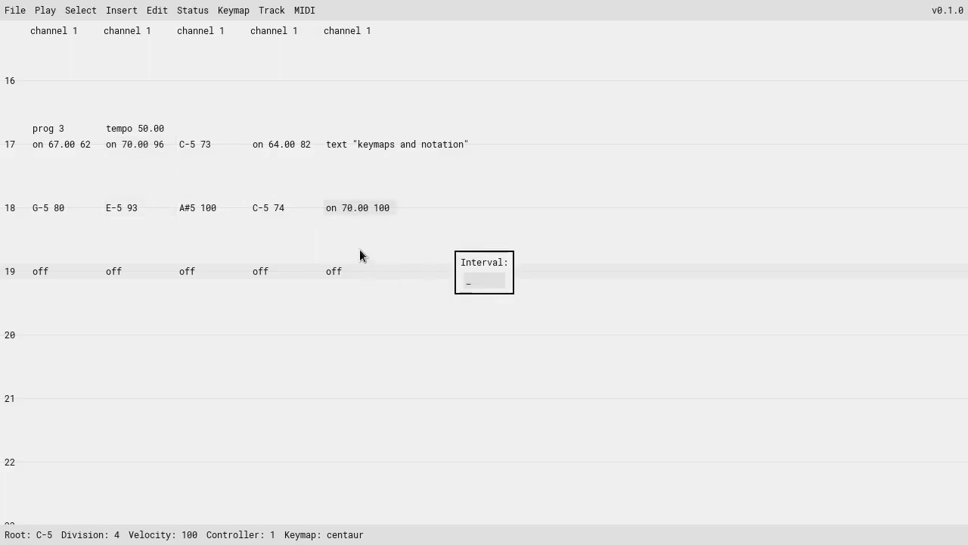
text(5\6)
key(BackSpace)
key(BackSpace)
key(BackSpace)
text(10/9)
key(Return)
- Move the fifth track's 69.82 note onto the third track's note at beat 18 and play the passage
key(ctrl+x)
click(224, 207)
key(ctrl+v)
click(343, 258)
click(215, 213)
click(145, 148)
click(198, 208)
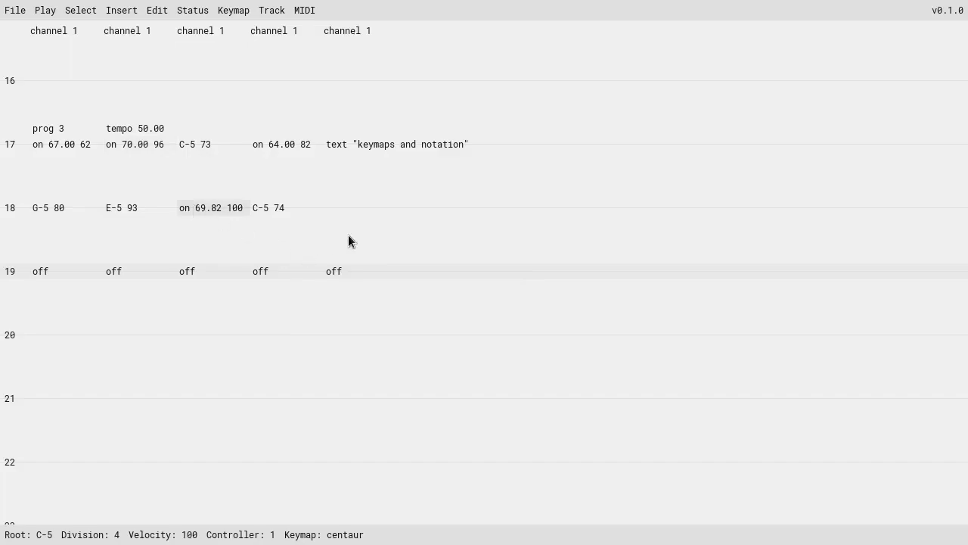
key(F7)
- Insert a note by interval 7/4 in the fifth track at beat 18 and move it over the third track's note
click(340, 206)
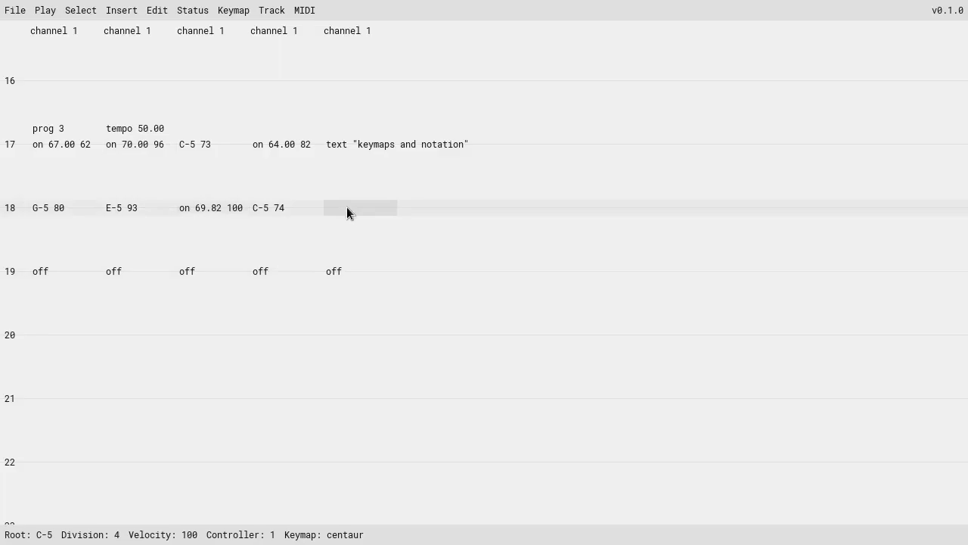
key(Return)
text(7/4)
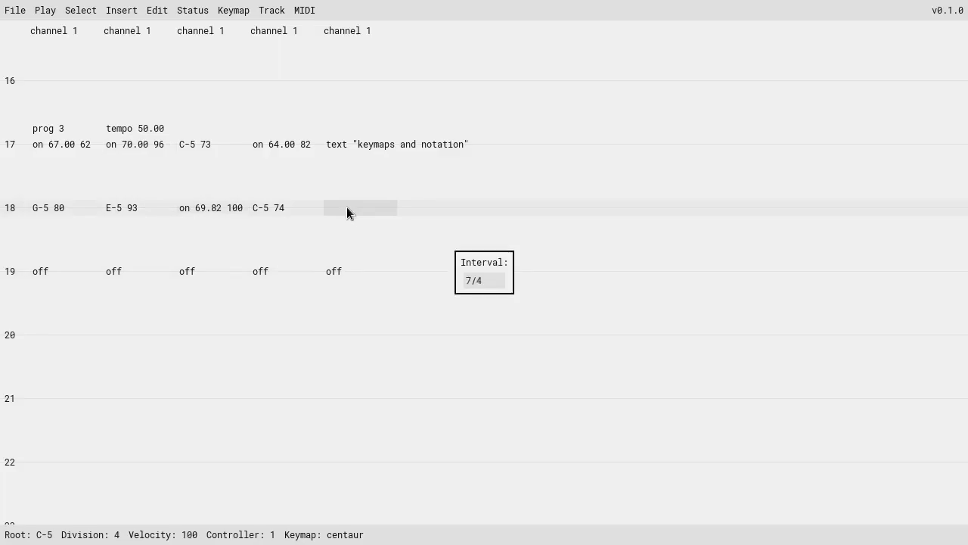
key(Return)
drag(236, 218, 217, 215)
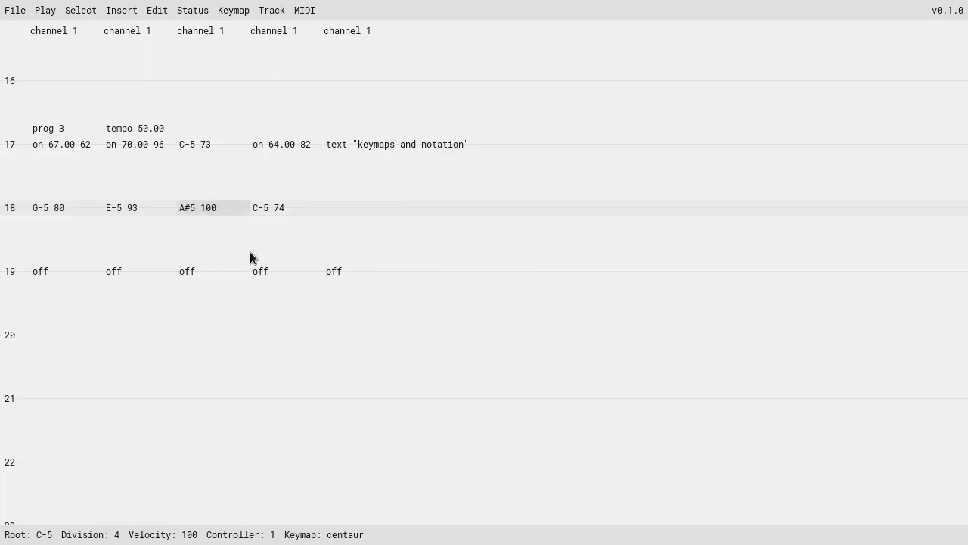
click(312, 212)
click(327, 213)
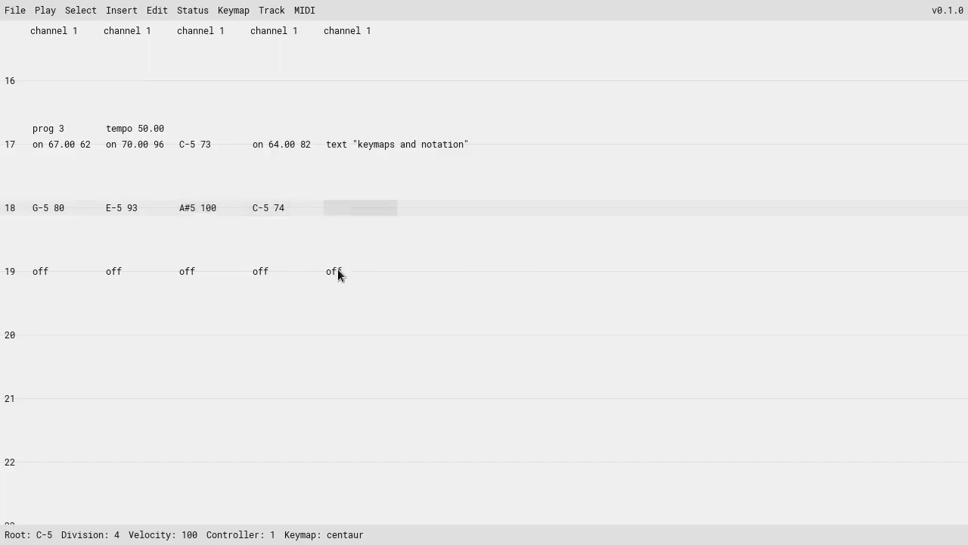
click(337, 269)
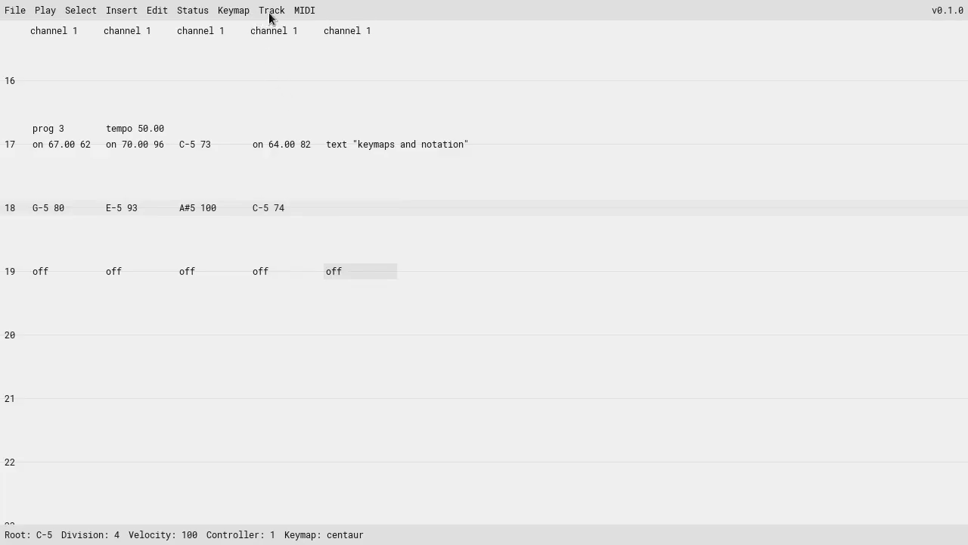
- Remap the F key of the centaur keymap to a new interval
click(339, 206)
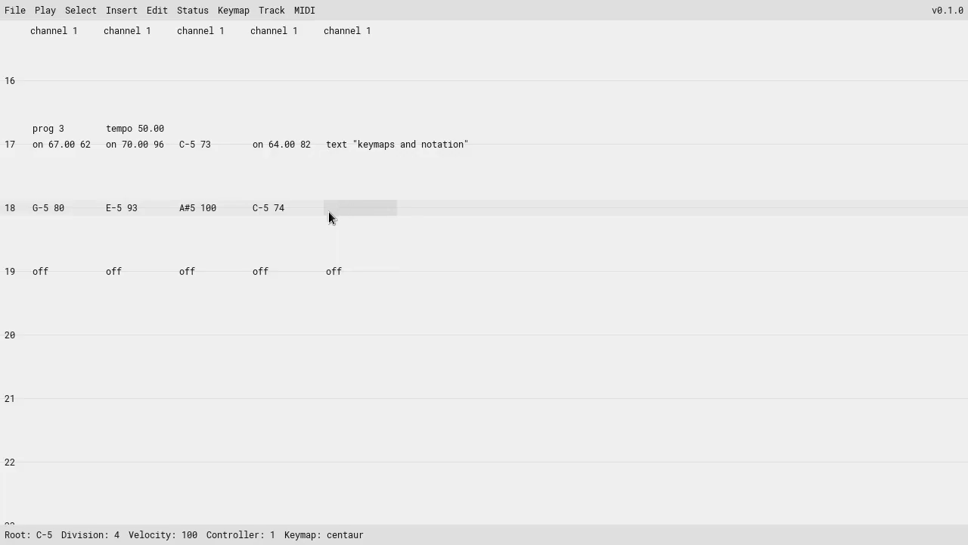
key(ctrl+r)
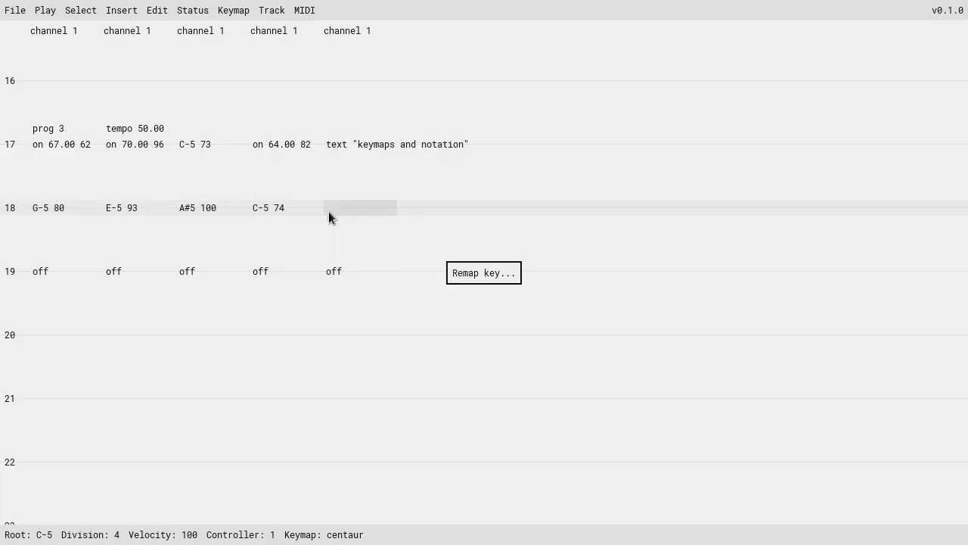
text(z)
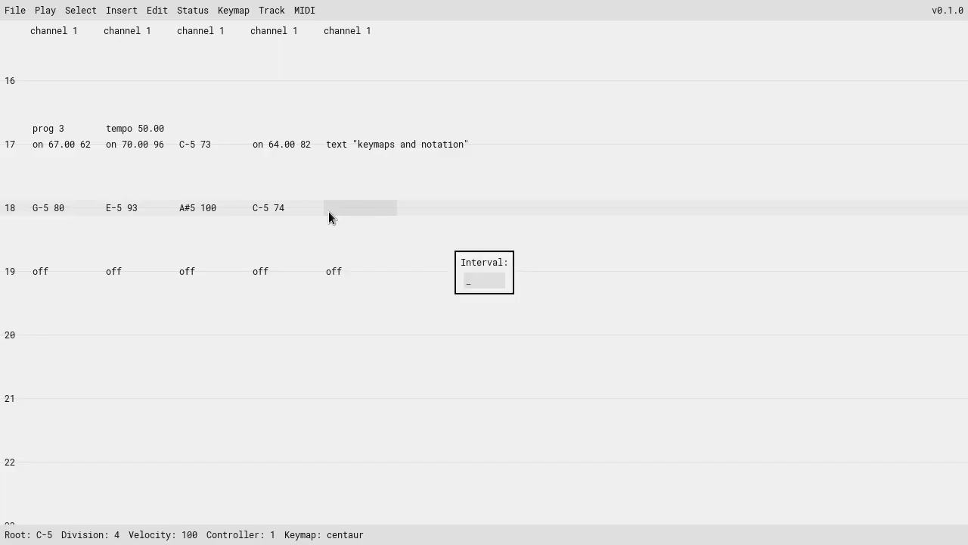
text(1/9)
key(BackSpace)
text(8)
key(Return)
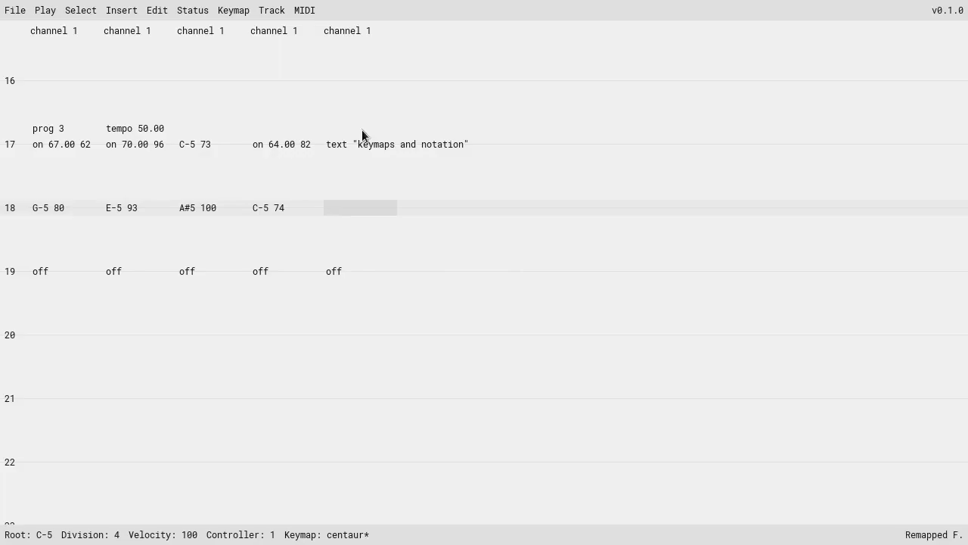
- Replace the second track's E-5 at beat 18 with the remapped F5 note
click(118, 209)
key(f)
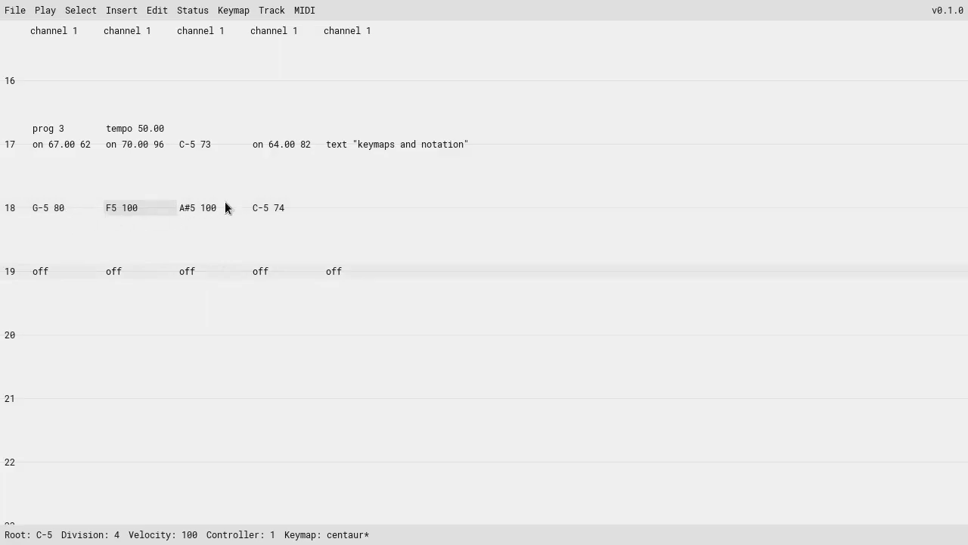
scroll(227, 166, down, 4)
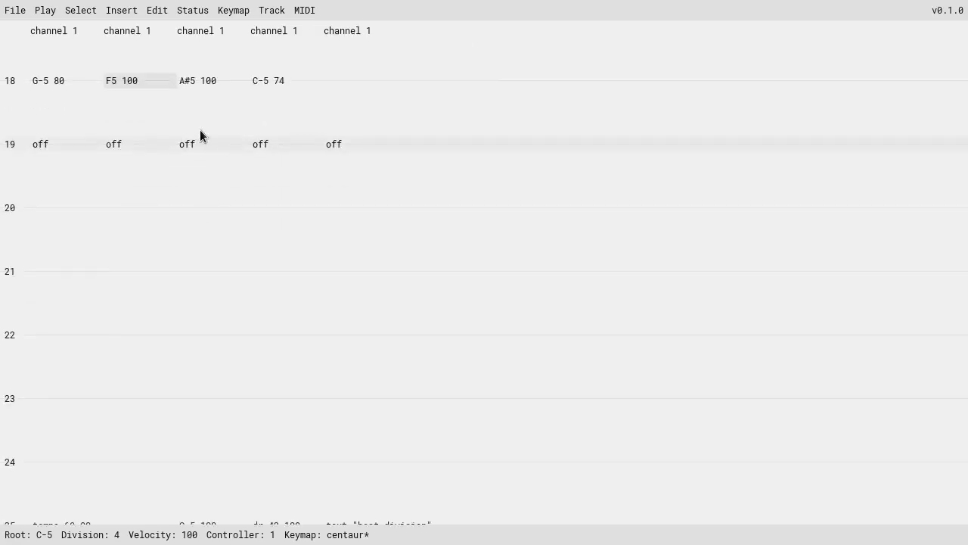
scroll(204, 136, up, 2)
scroll(280, 155, up, 1)
scroll(318, 174, up, 1)
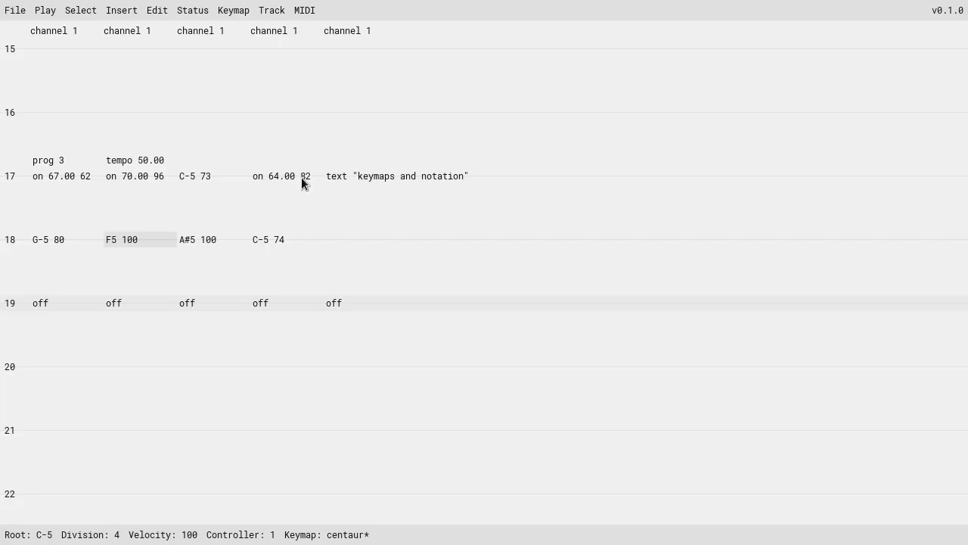
- Set the root to the third track's A#5 note and try out keymap notes from the fifth track's cell at beat 18
click(208, 242)
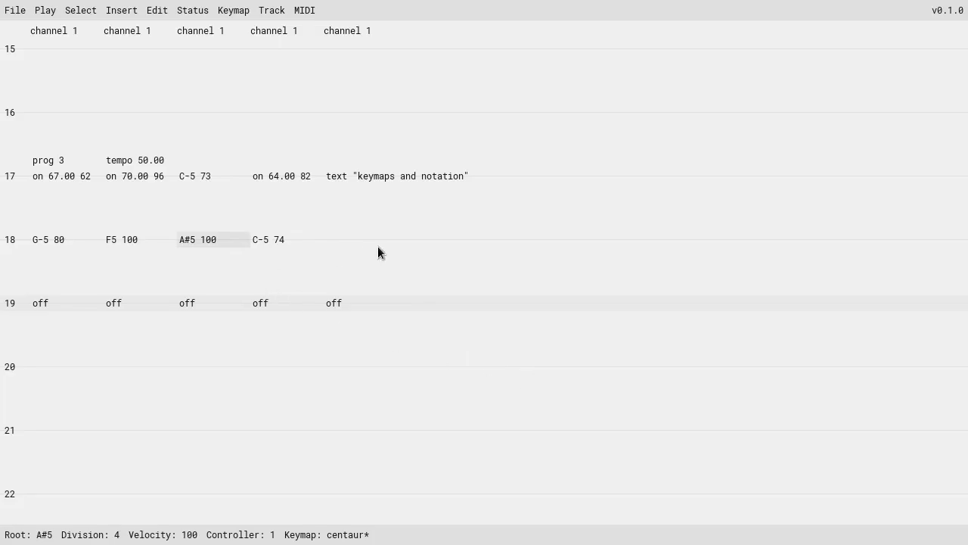
click(335, 238)
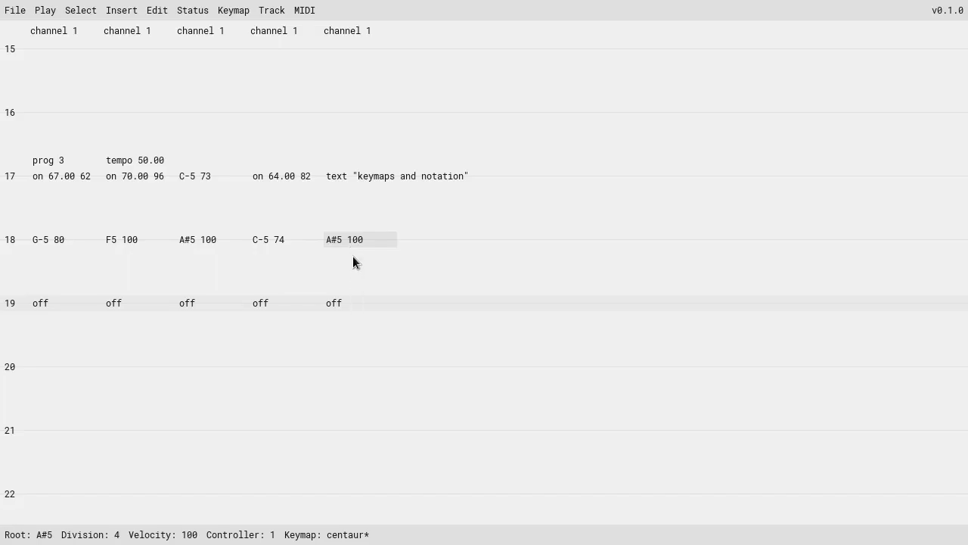
key(x)
key(v)
key(g)
key(h)
key(m)
key(comma)
key(g)
key(v)
key(g)
key(z)
key(g)
- Try to transpose the four-note chord at beat 18 by key, giving C#6, 69.30, 75.51 and F#5
drag(75, 250, 265, 241)
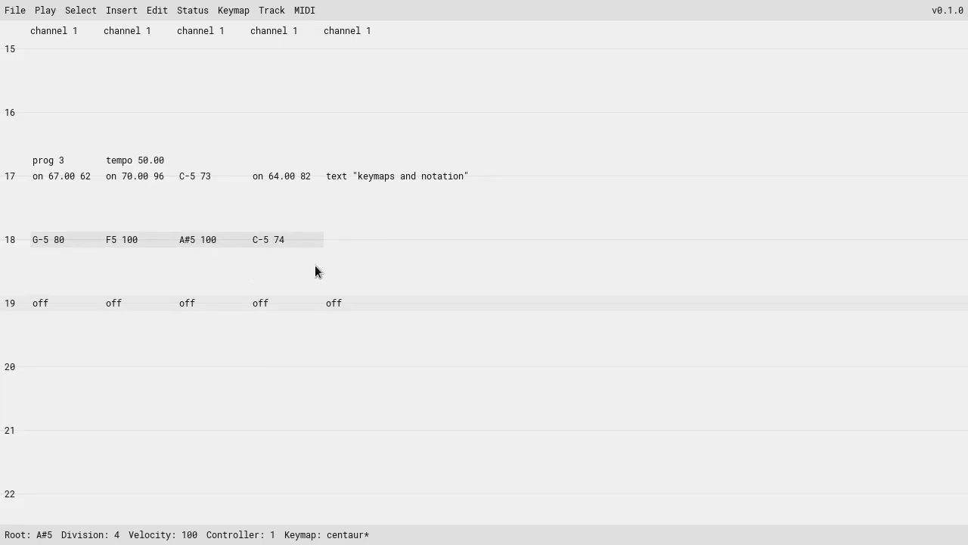
key(ctrl+t)
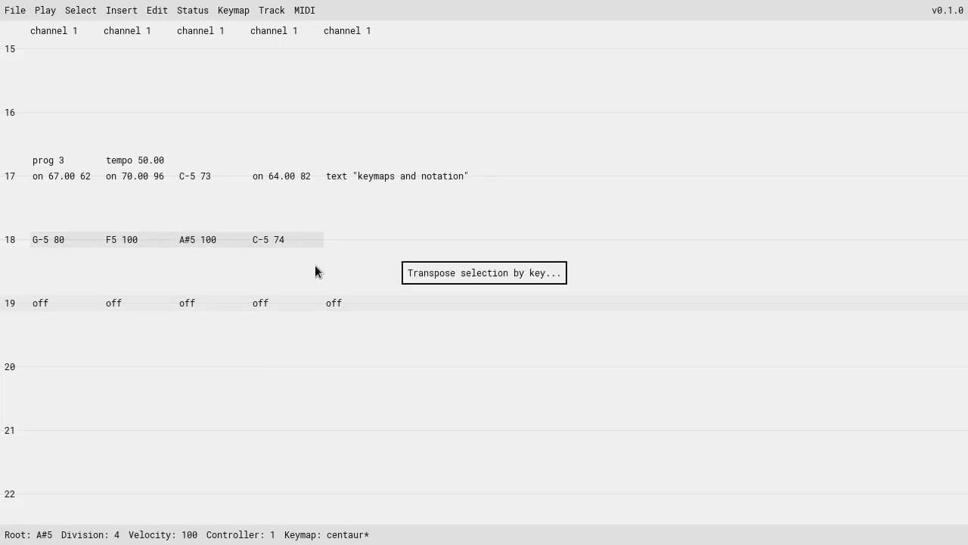
key(g)
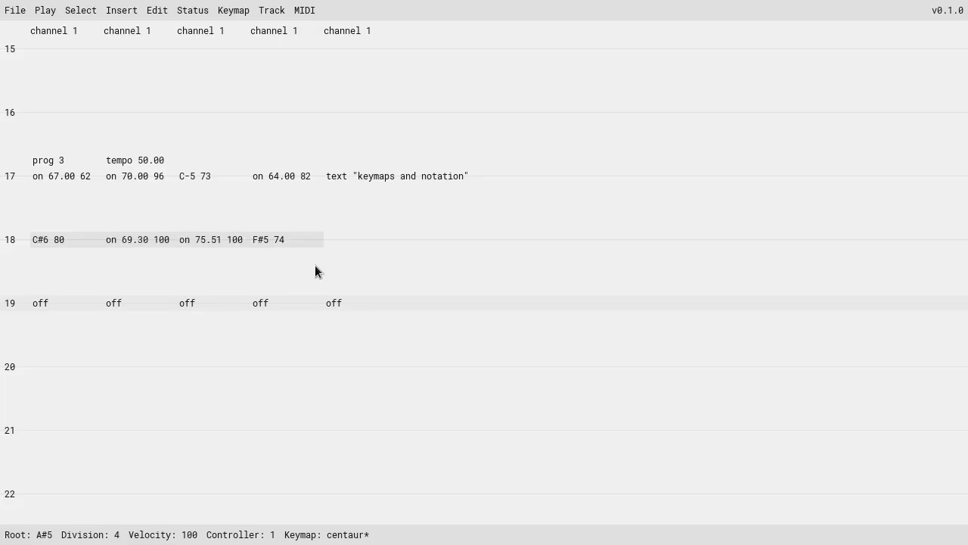
click(257, 241)
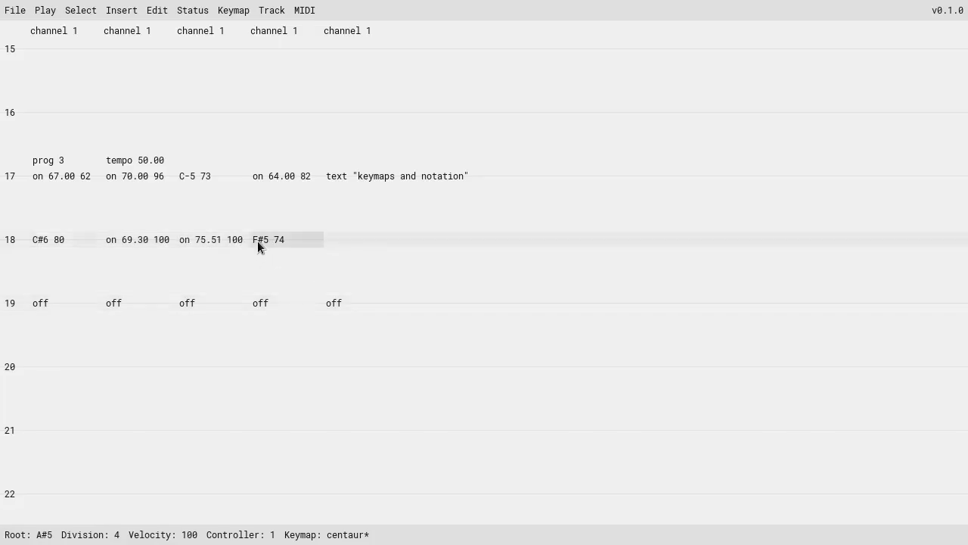
key(ctrl+z)
- Copy the four-note chord from beat 18 to beat 19 and insert note-offs in the first four tracks at beat 20
click(82, 242)
drag(81, 242, 265, 243)
key(ctrl+c)
click(86, 306)
key(ctrl+v)
drag(81, 367, 264, 365)
key(grave)
- Transpose the copied chord at beat 19 by key to C#6, 69.30, 75.51 and F#5, and return to the chord at beat 18
drag(83, 307, 264, 310)
key(ctrl+t)
key(g)
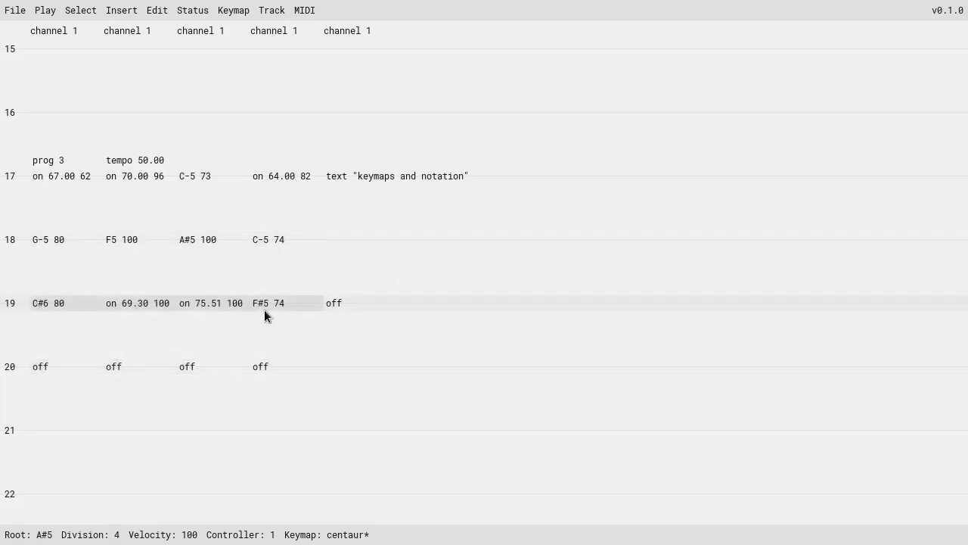
click(262, 239)
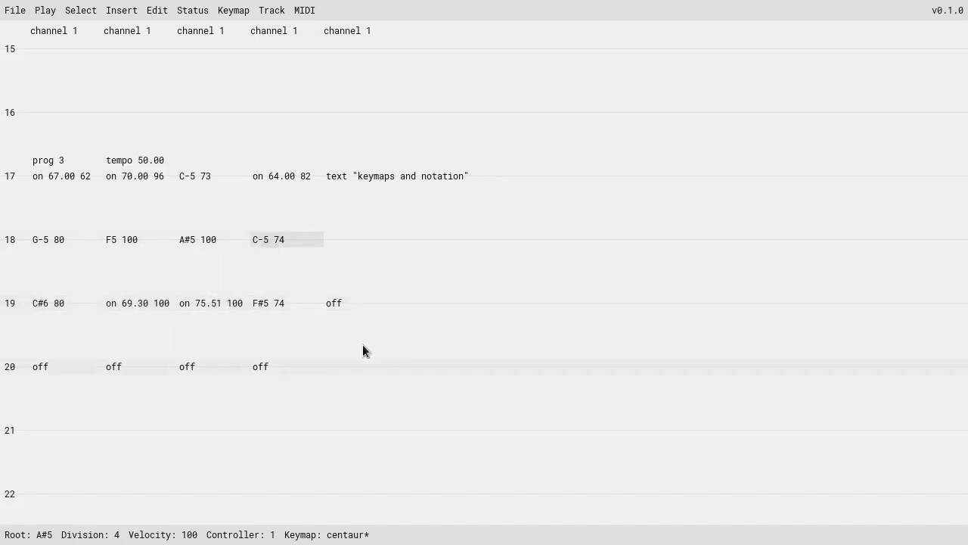
- Highlight the two decimal-pitch notes in the second and third tracks at beat 19, and select the fifth track's note-off
scroll(370, 317, down, 1)
drag(152, 247, 203, 240)
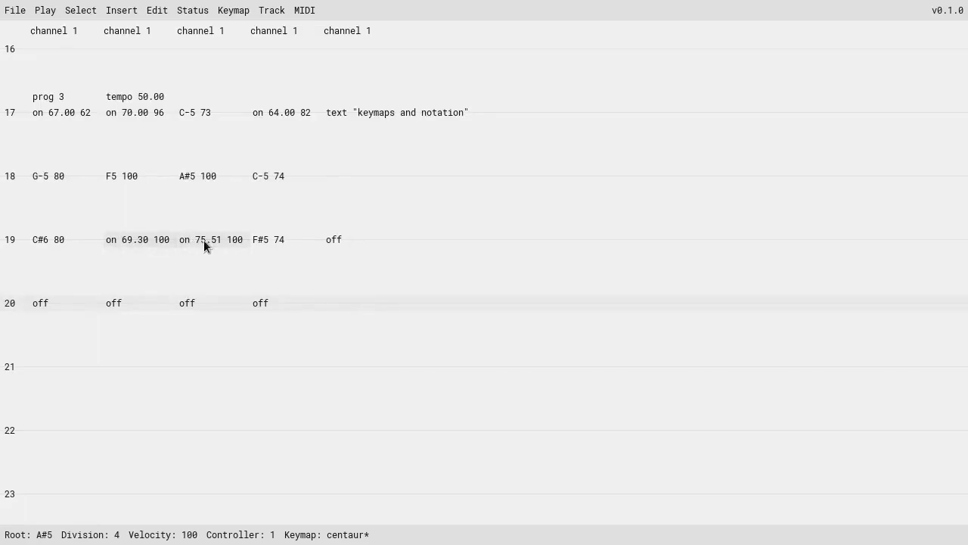
click(331, 235)
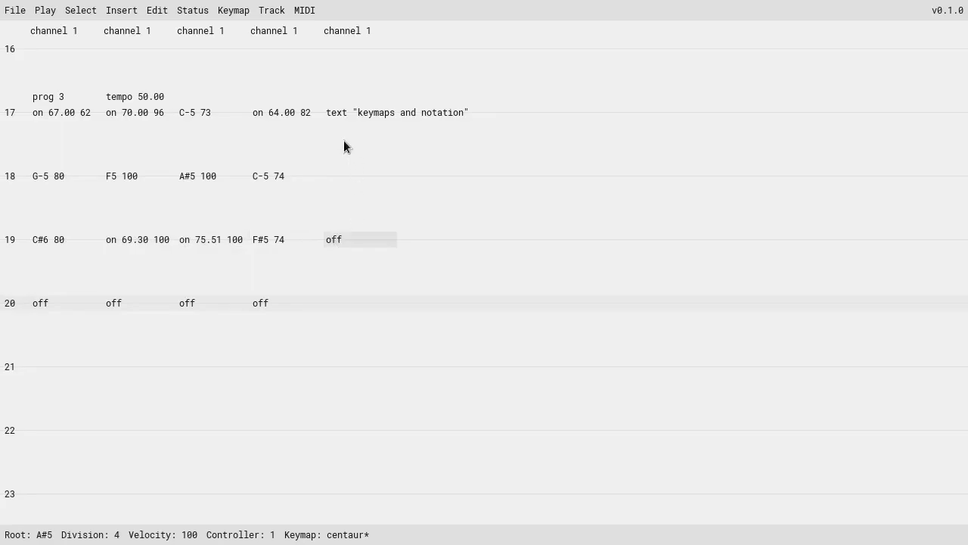
scroll(359, 195, down, 1)
scroll(359, 196, up, 1)
scroll(189, 236, down, 1)
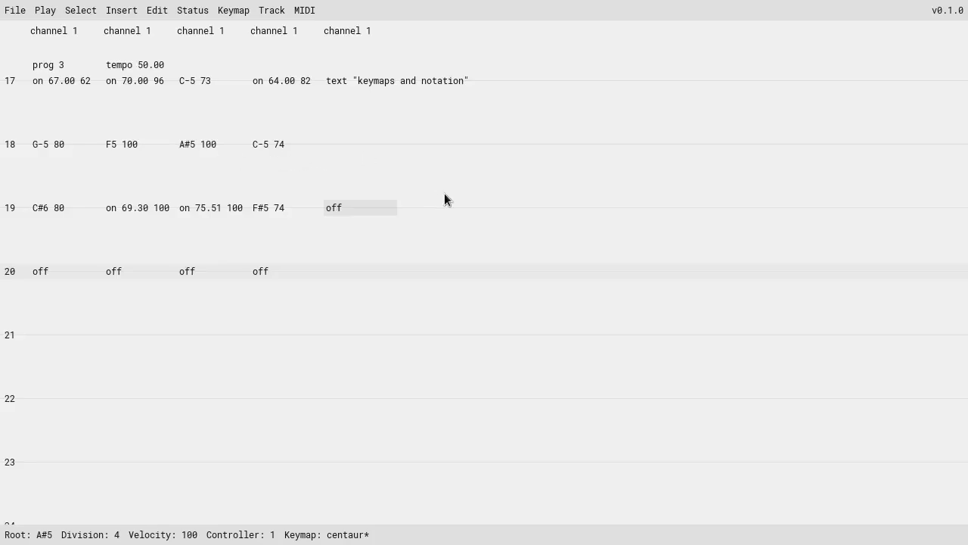
- Go to the "beat division" section and highlight the second track's cells from beat 25 to beat 30
scroll(445, 199, down, 15)
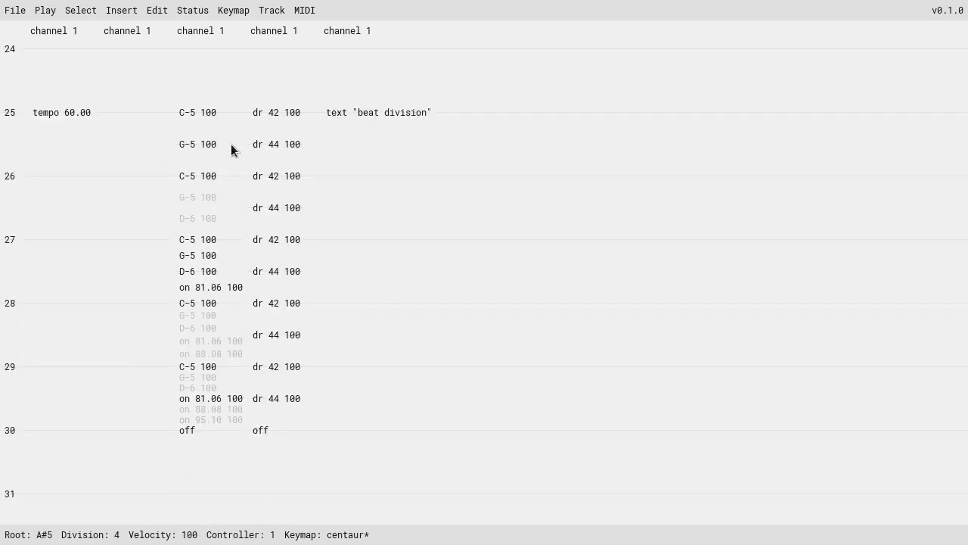
drag(133, 119, 134, 427)
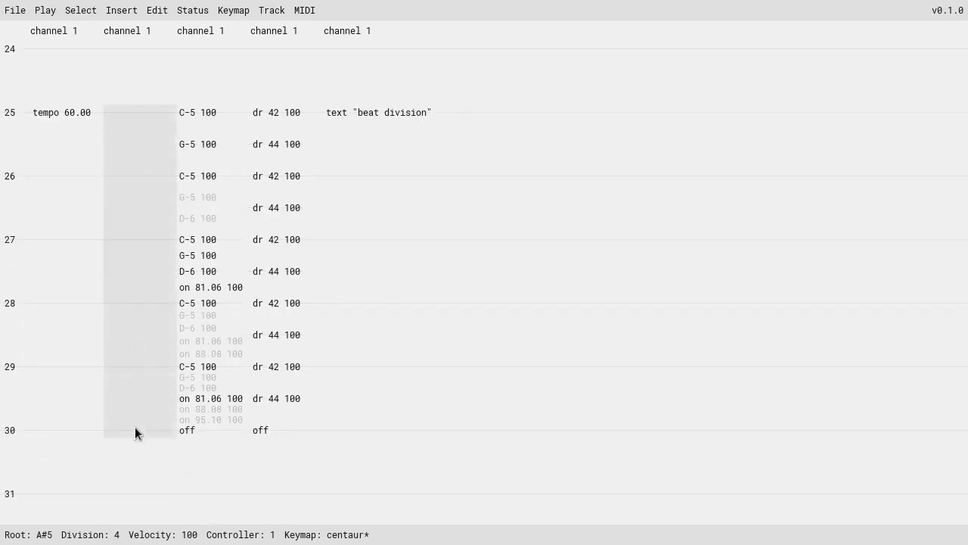
click(134, 426)
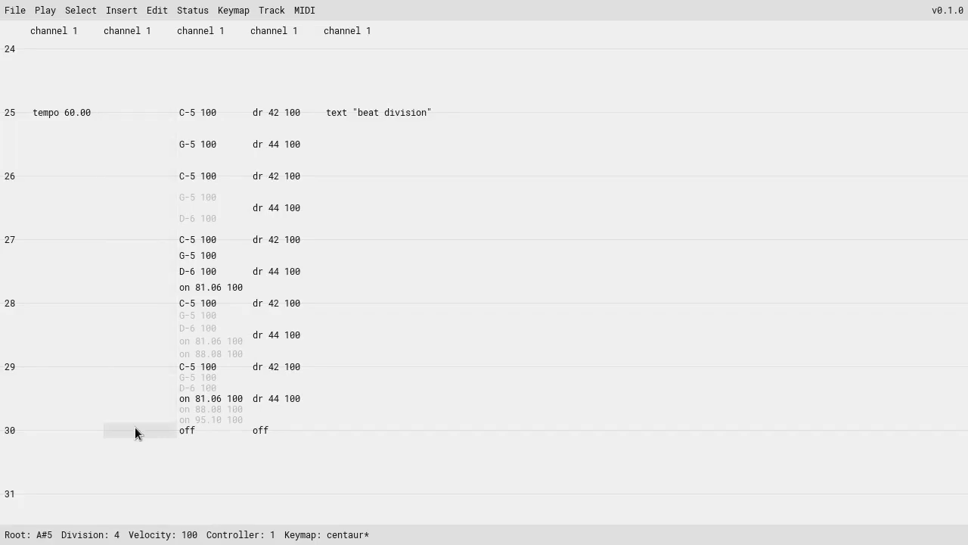
- Load the pythcomma keymap
key(ctrl+k)
text(pyth)
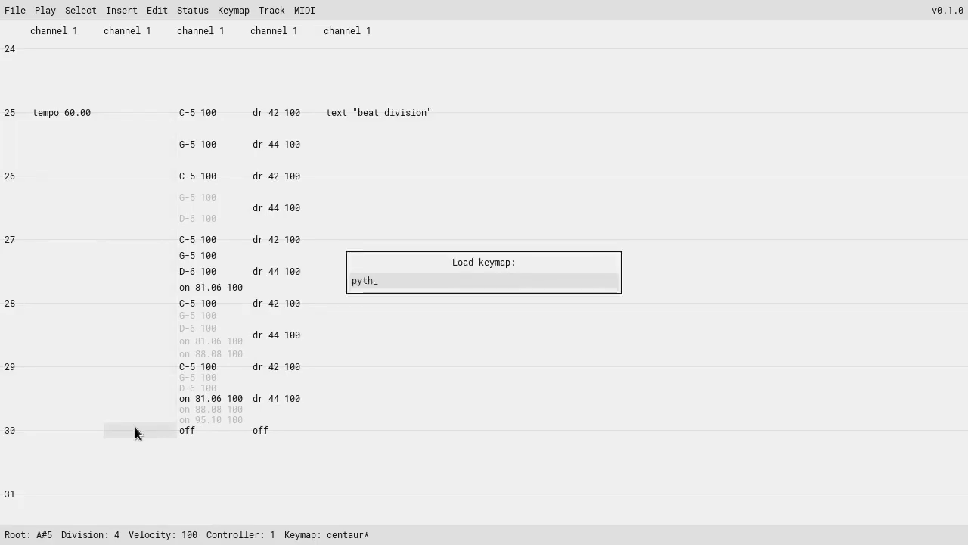
text(comma)
key(Return)
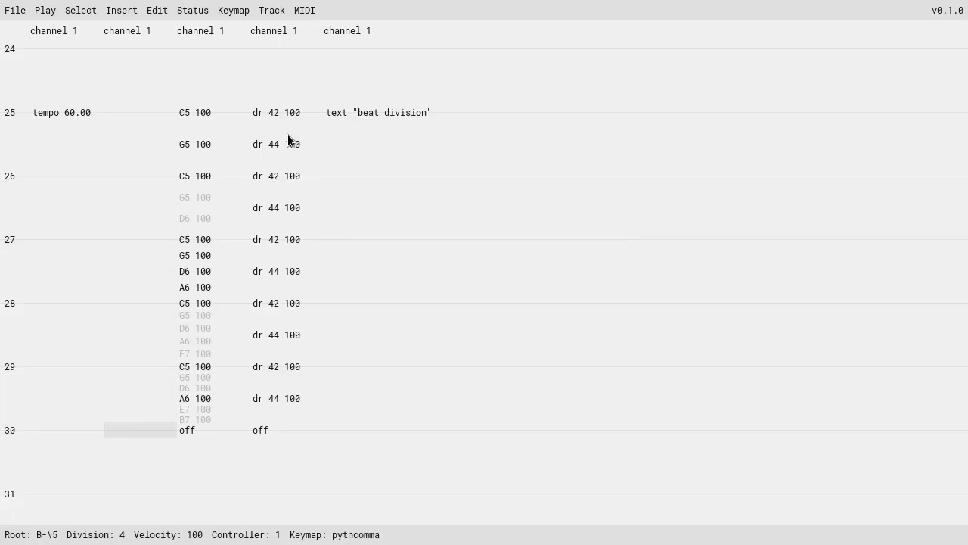
- Highlight the third track's note groups and the fourth track's drum notes from beat 25 to beat 30
drag(199, 112, 206, 173)
drag(208, 112, 201, 220)
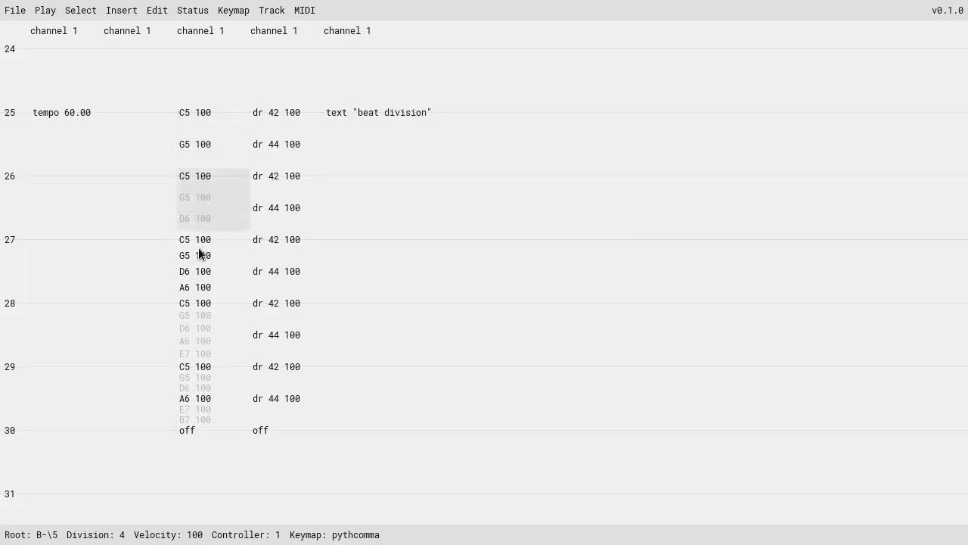
drag(199, 255, 201, 273)
drag(201, 318, 206, 423)
click(207, 425)
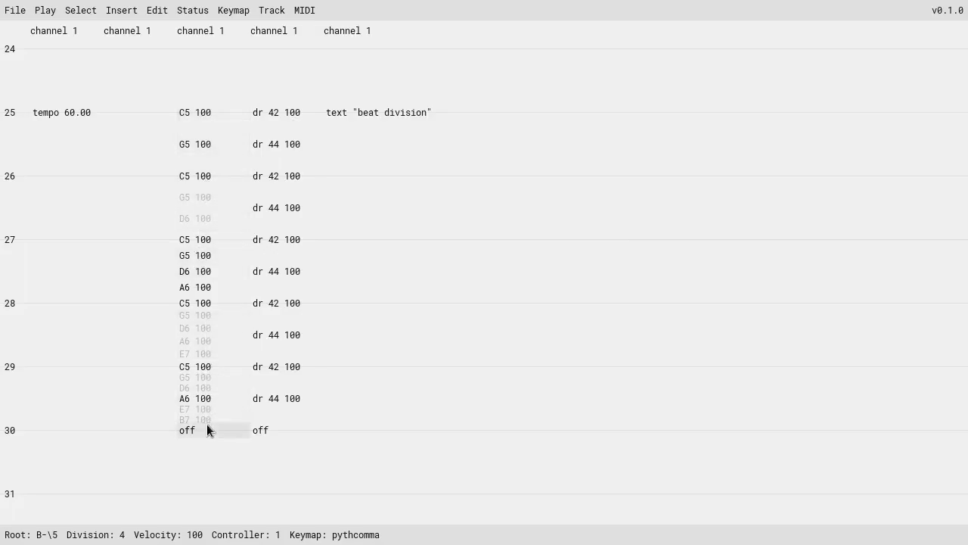
drag(279, 113, 284, 433)
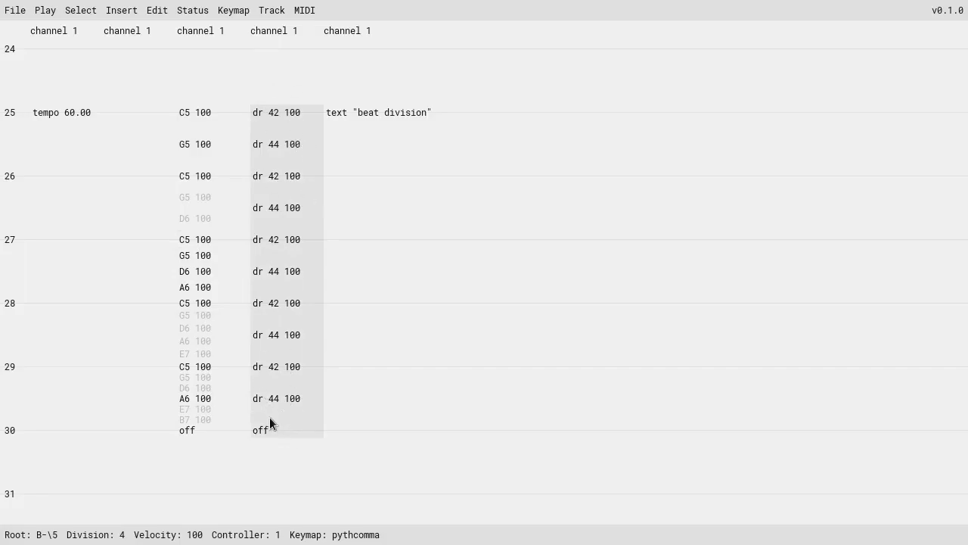
click(287, 112)
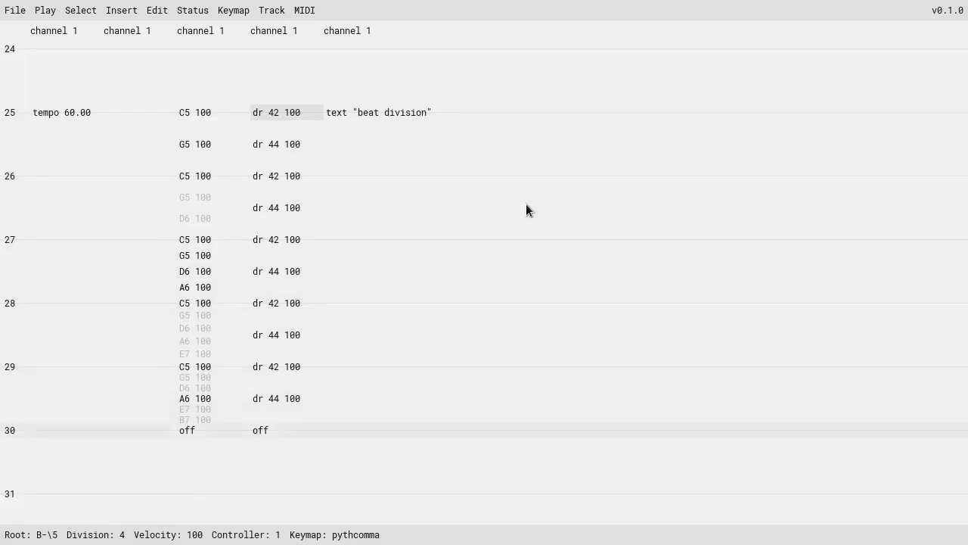
- At the second track's beat 25 cell, step the beat division up and down, double and halve it, and open and cancel its value entry
click(157, 112)
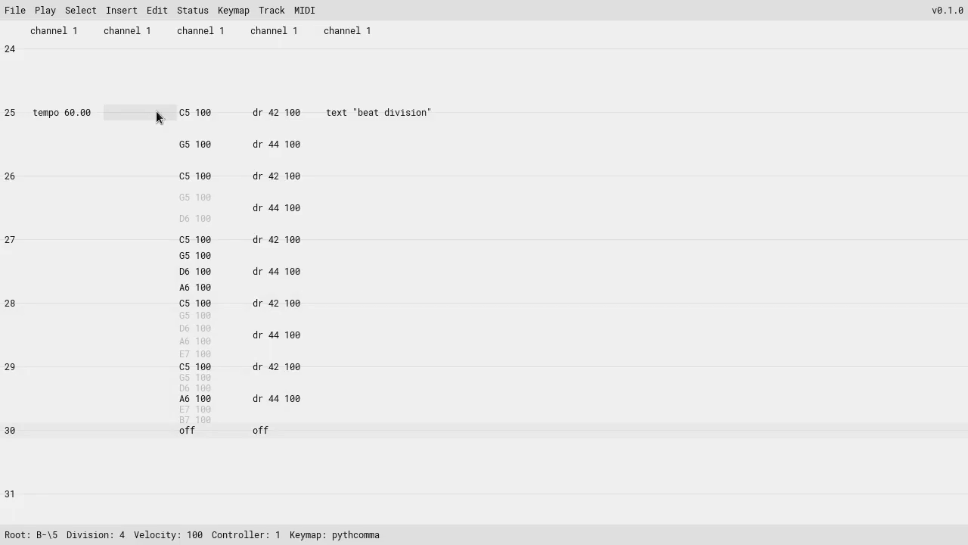
key(ctrl+bracketright)
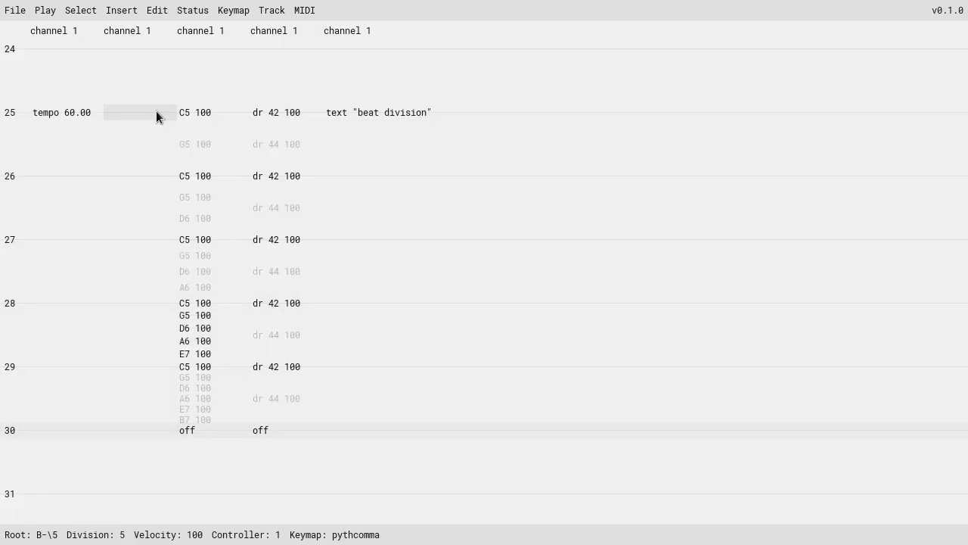
key(ctrl+bracketright)
key(ctrl+bracketleft)
key(ctrl+bracketleft)
key(ctrl+shift+bracketright)
key(ctrl+shift+bracketleft)
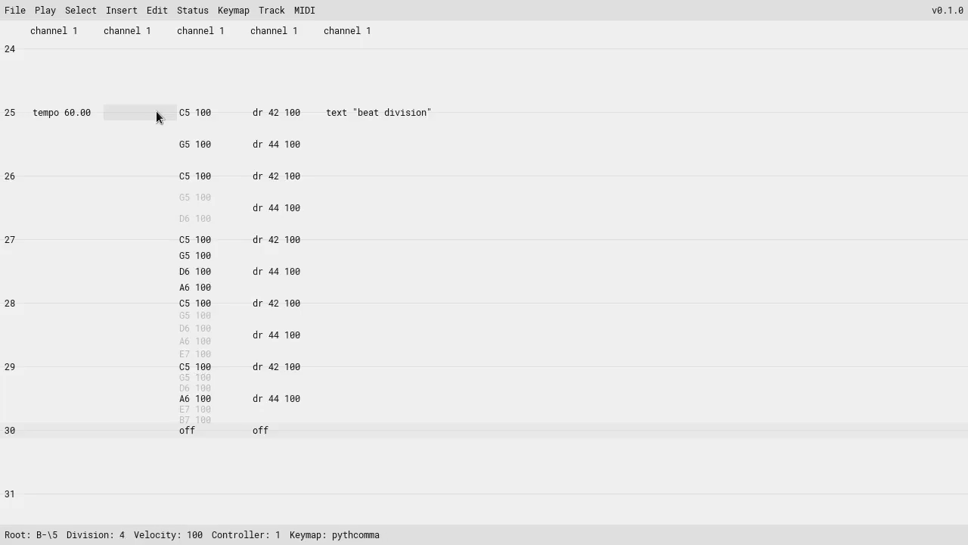
key(ctrl+d)
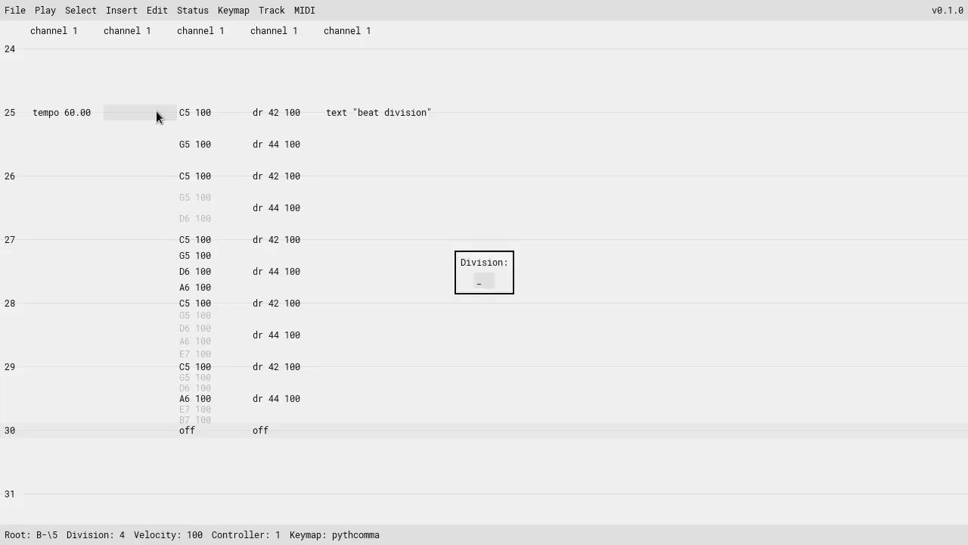
key(Escape)
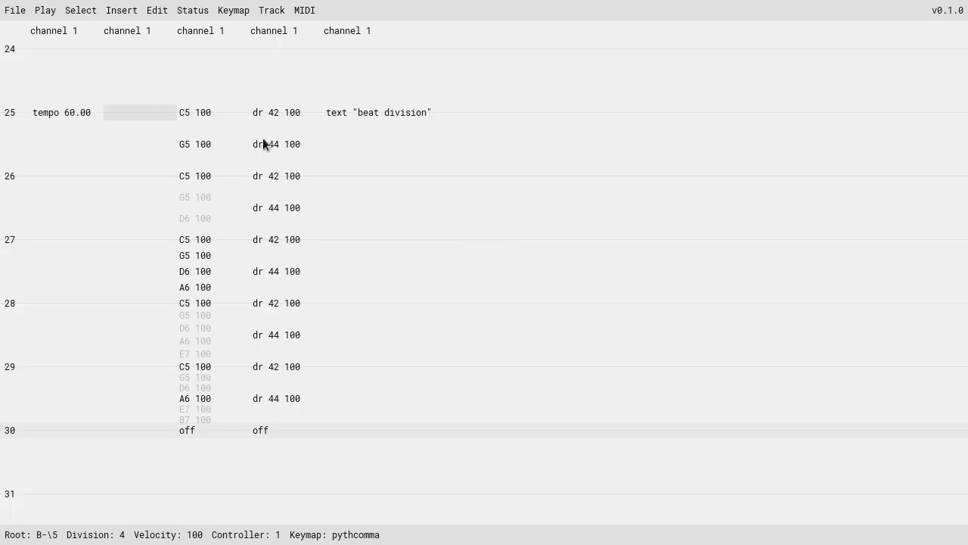
- Highlight the third track's notes in beats 25 and 26, and the five-note group at beat 28
drag(221, 112, 220, 217)
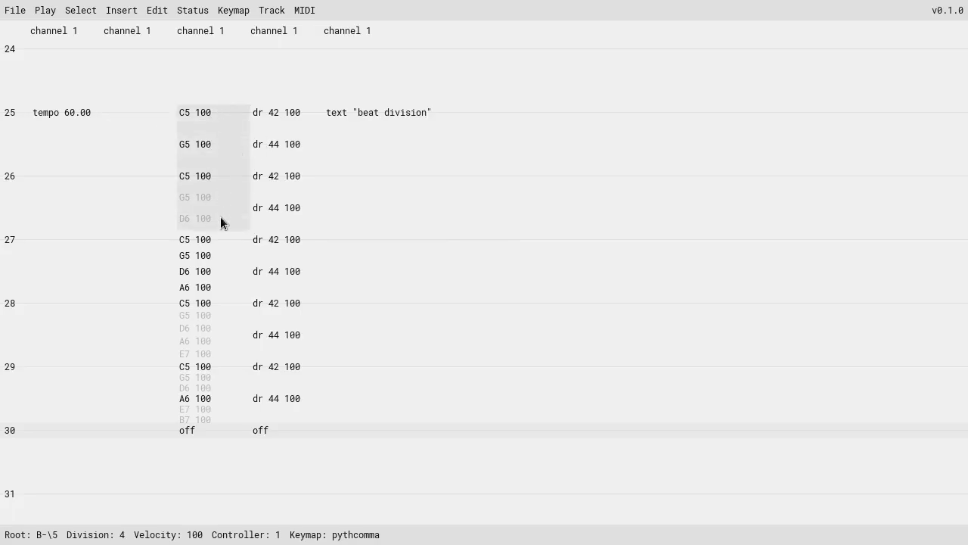
click(217, 374)
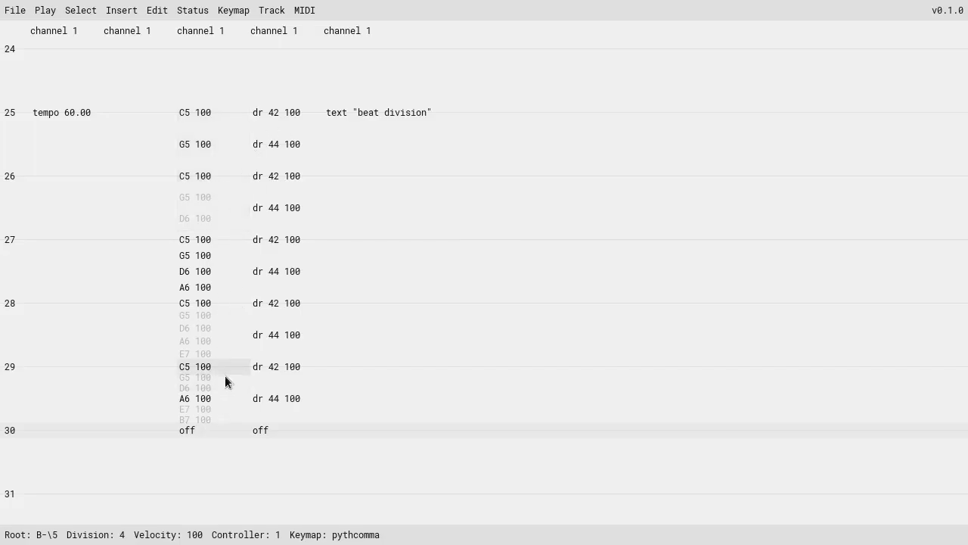
drag(215, 302, 219, 354)
click(182, 294)
click(182, 299)
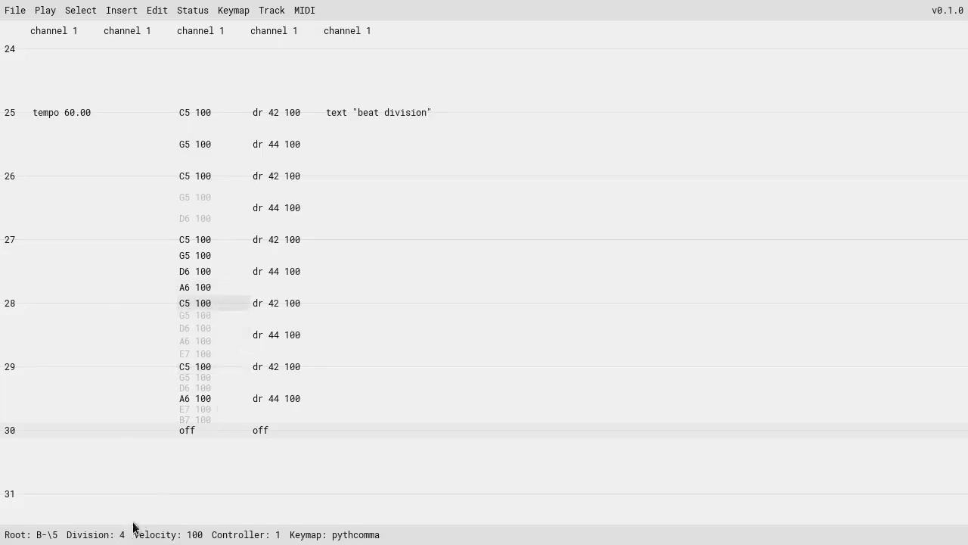
drag(230, 312, 221, 357)
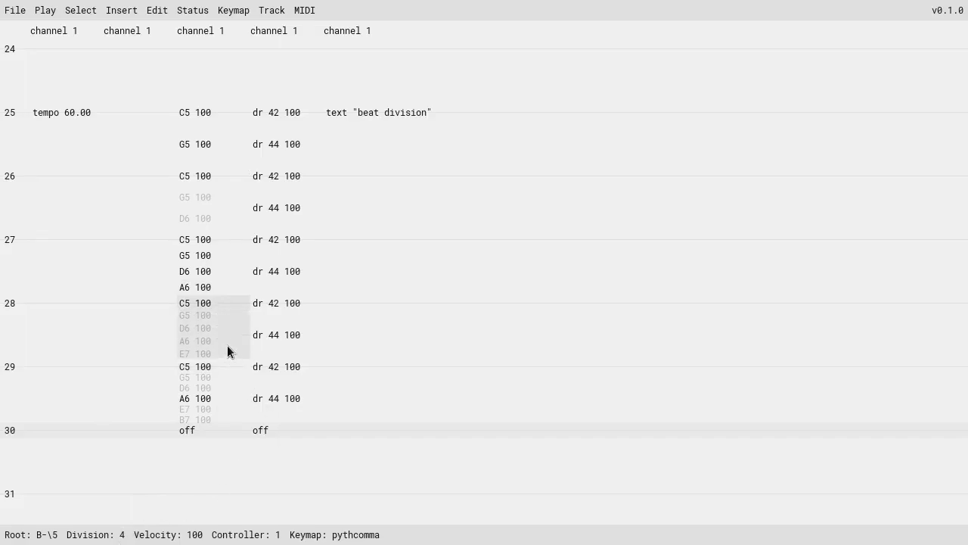
- Set the beat division to 5 while highlighting the third track's beat 28 notes, and return it to 4
key(ctrl+equal)
click(228, 347)
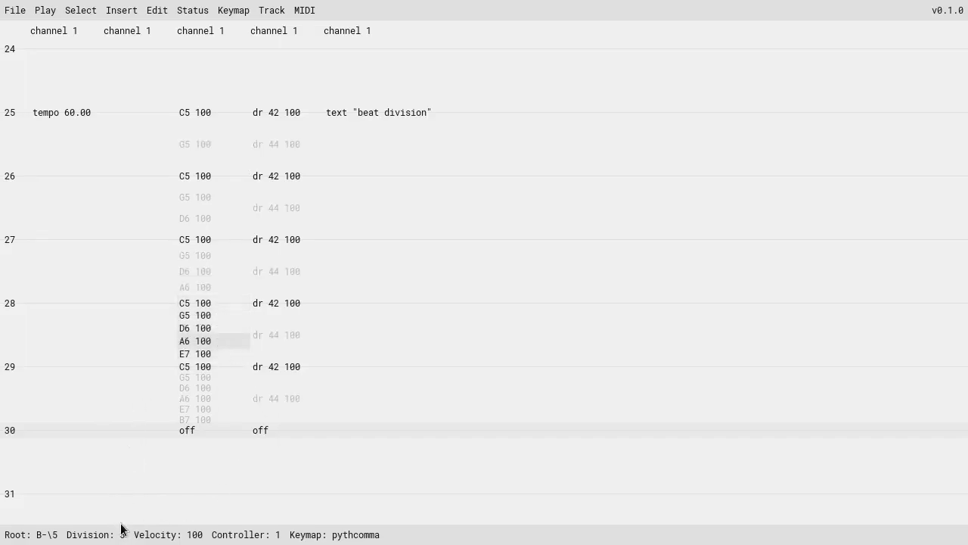
drag(212, 305, 216, 353)
click(220, 304)
drag(221, 304, 224, 365)
click(216, 315)
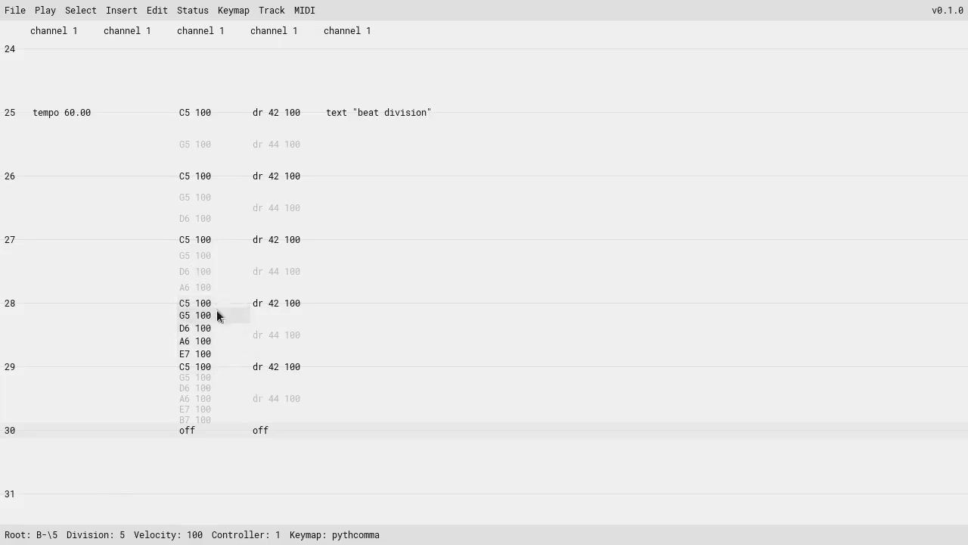
key(F3)
click(267, 258)
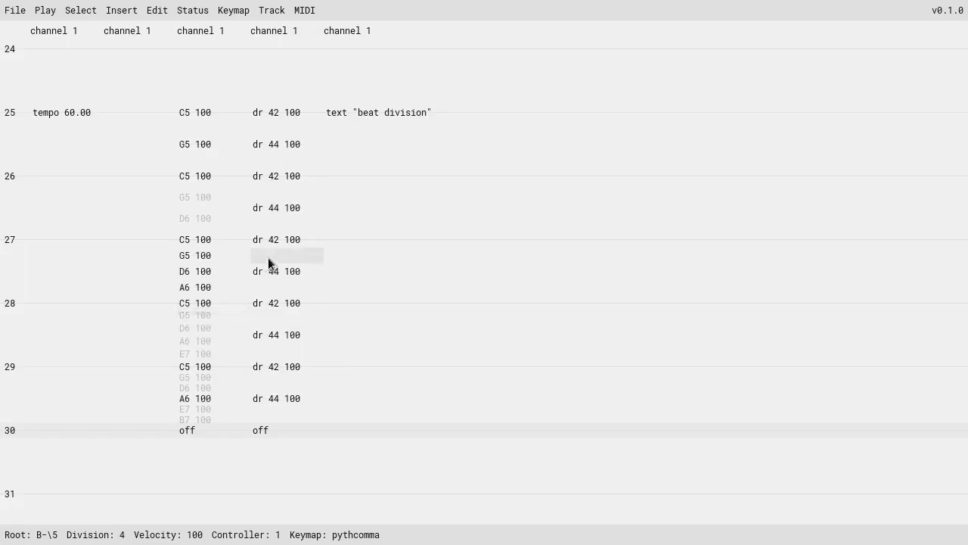
- Try the dr 56 drum note in the second track at beat 25 and delete it
scroll(320, 201, down, 3)
scroll(333, 189, up, 2)
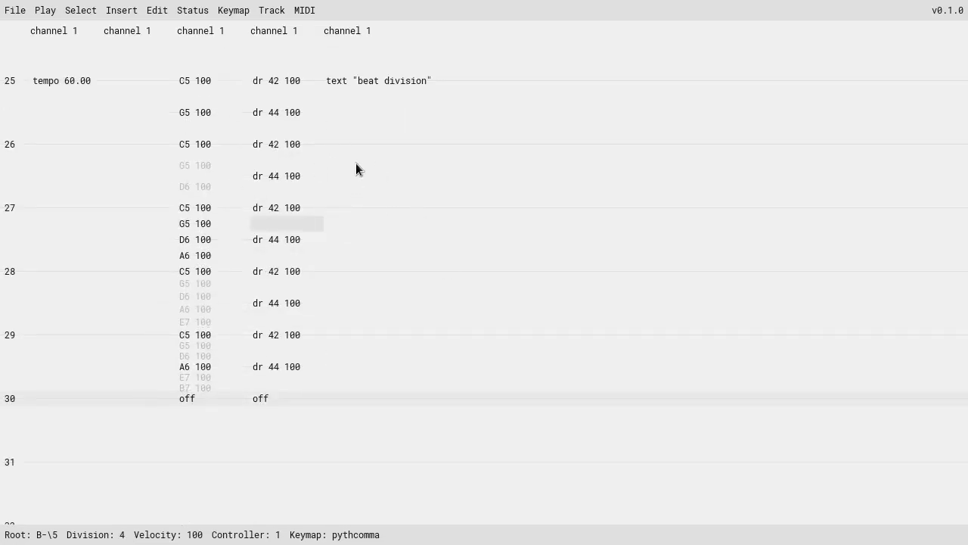
scroll(305, 115, down, 1)
scroll(370, 162, up, 4)
scroll(287, 134, down, 2)
mouse_move(283, 113)
mouse_down()
mouse_move(267, 370)
mouse_move(279, 442)
mouse_move(281, 112)
mouse_up()
click(140, 110)
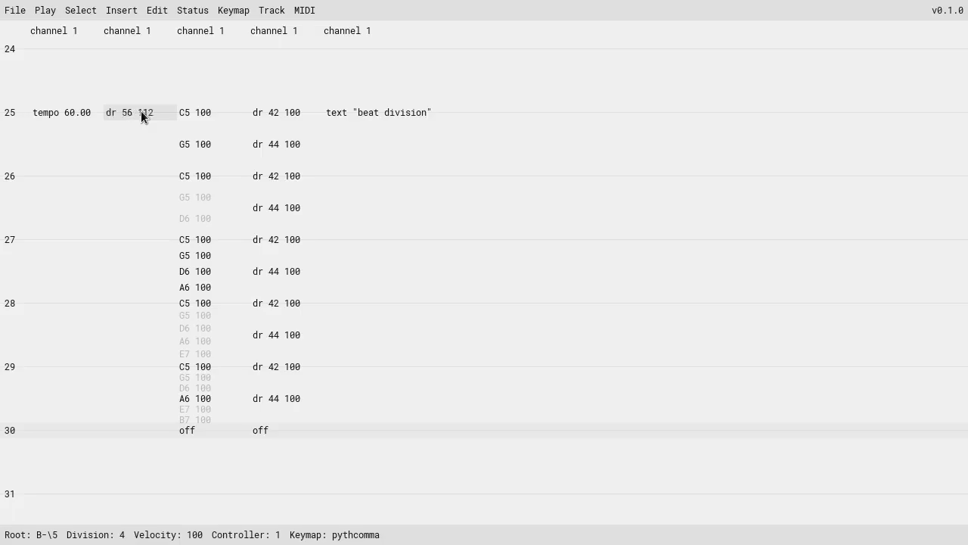
key(Delete)
click(244, 122)
- In the "interpolation" section, interpolate the third track's controller 7 values from 0 at beat 33 to 100 at beat 35
scroll(244, 121, down, 5)
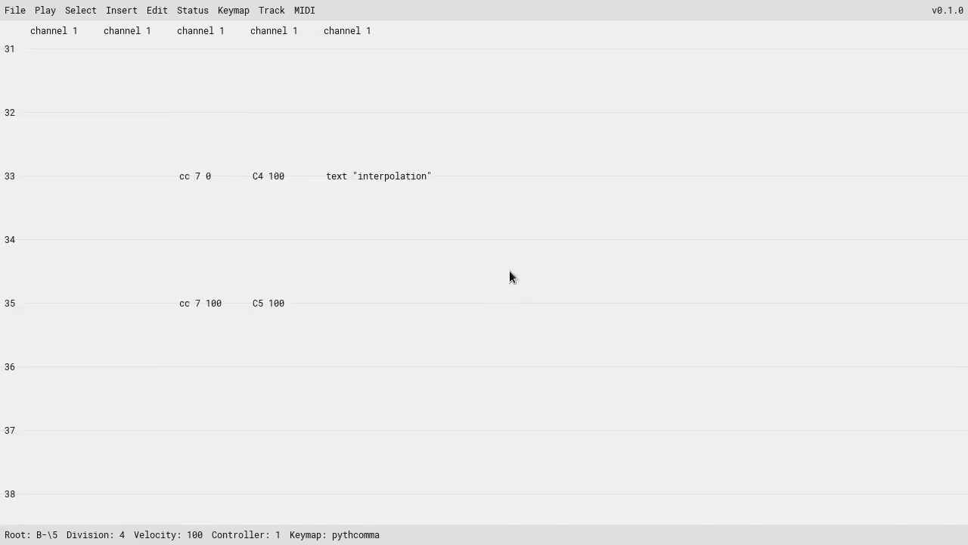
scroll(443, 146, down, 1)
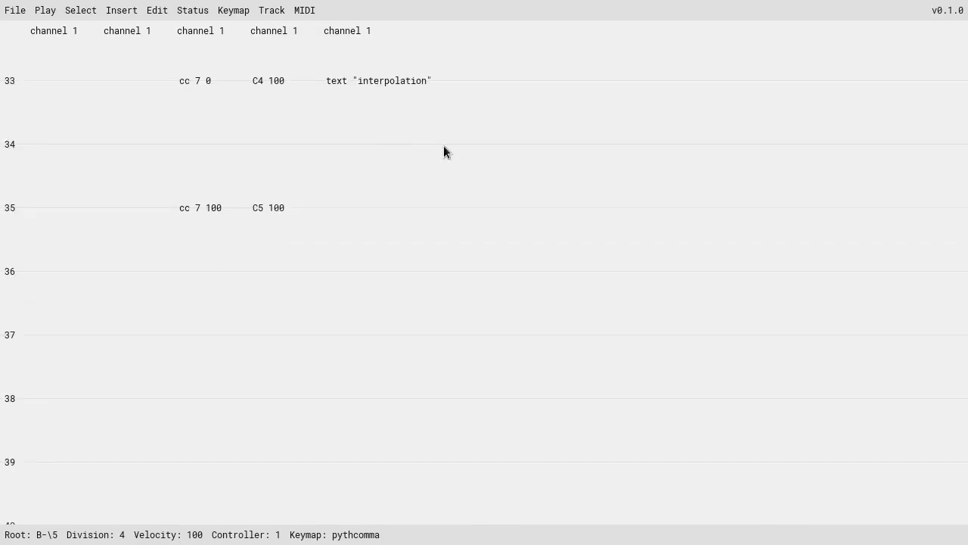
drag(213, 81, 220, 205)
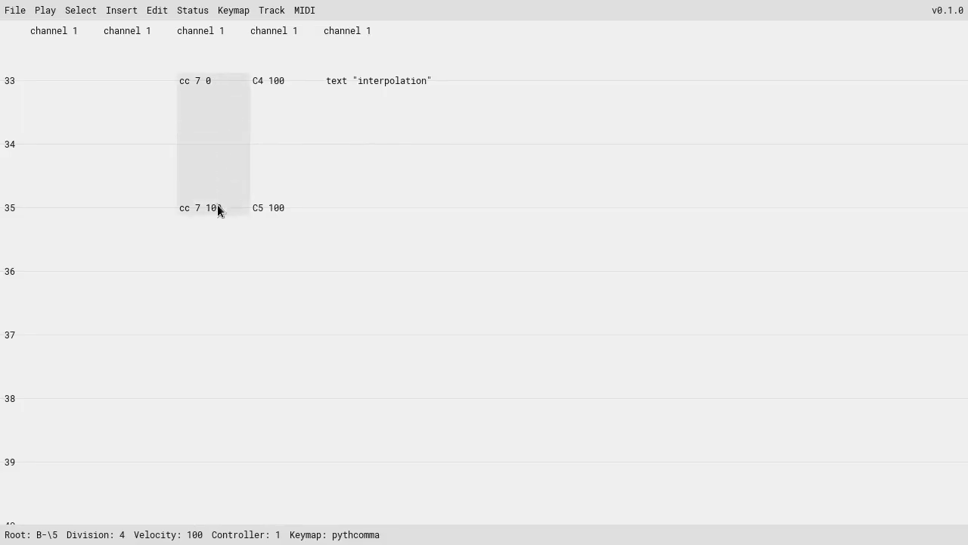
key(ctrl+i)
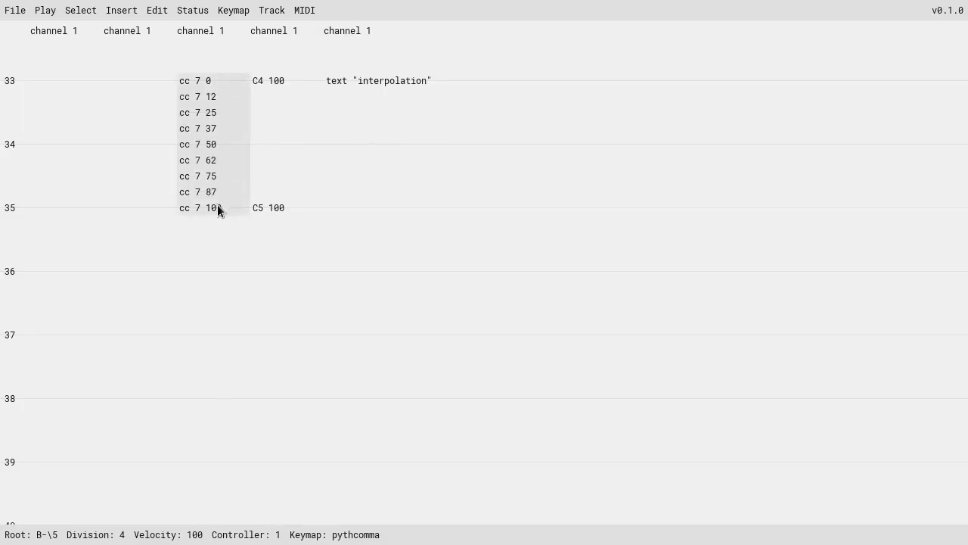
- Highlight the interpolated controller 7 values in the third track between beats 33 and 35
click(359, 211)
click(210, 85)
drag(210, 89, 214, 212)
click(224, 85)
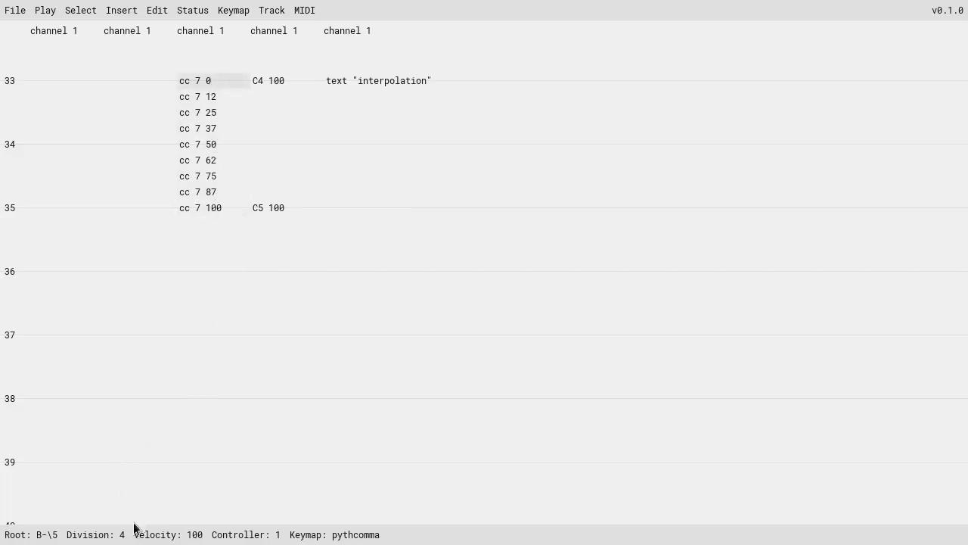
drag(221, 83, 220, 137)
click(219, 122)
drag(220, 84, 220, 136)
click(218, 207)
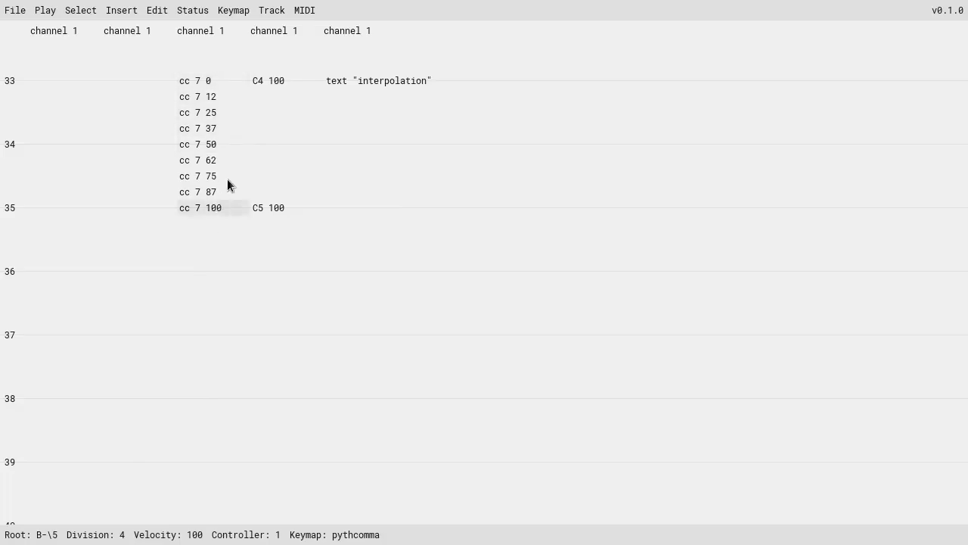
click(216, 85)
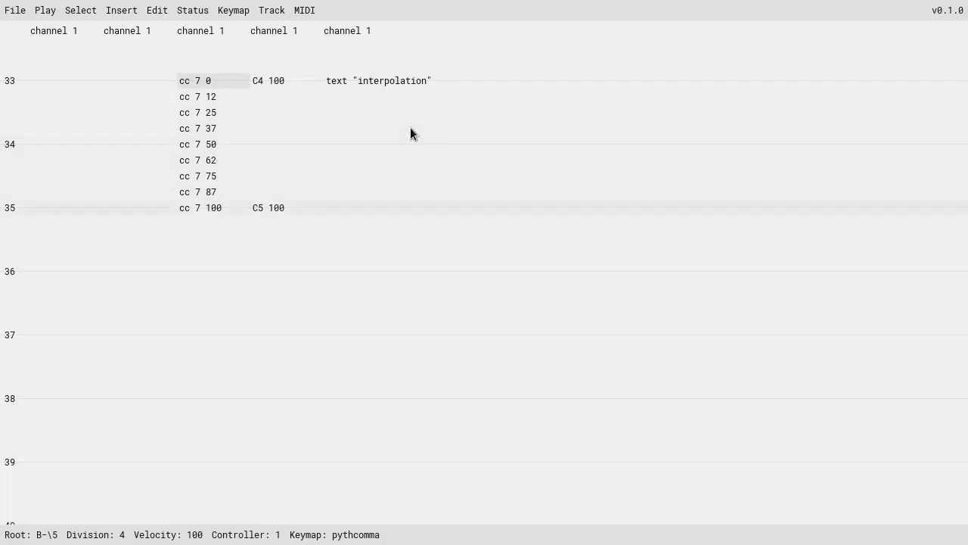
- Interpolate the third track's controller 7 values between beats 33 and 35 again at a beat division of 16
drag(230, 91, 232, 204)
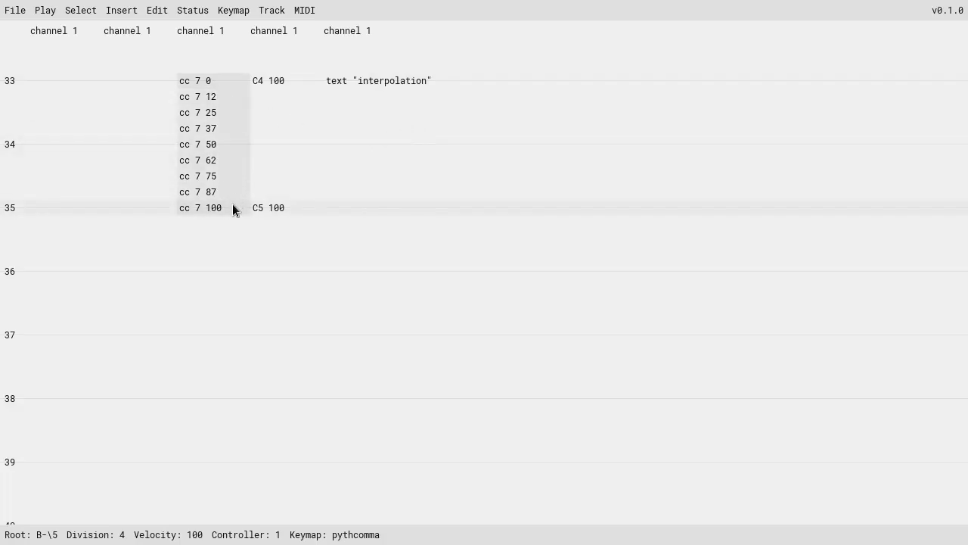
key(shift+bracketright)
key(shift+bracketright)
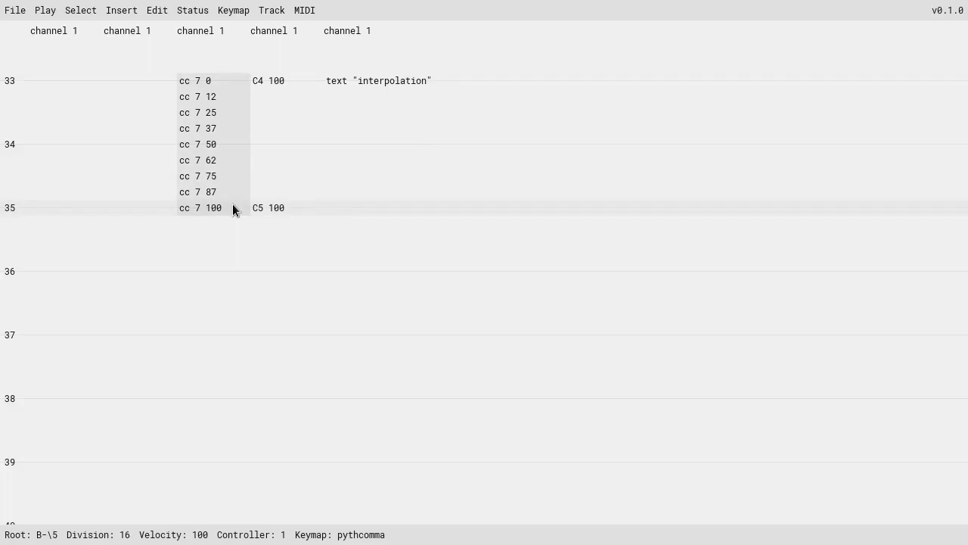
key(ctrl+i)
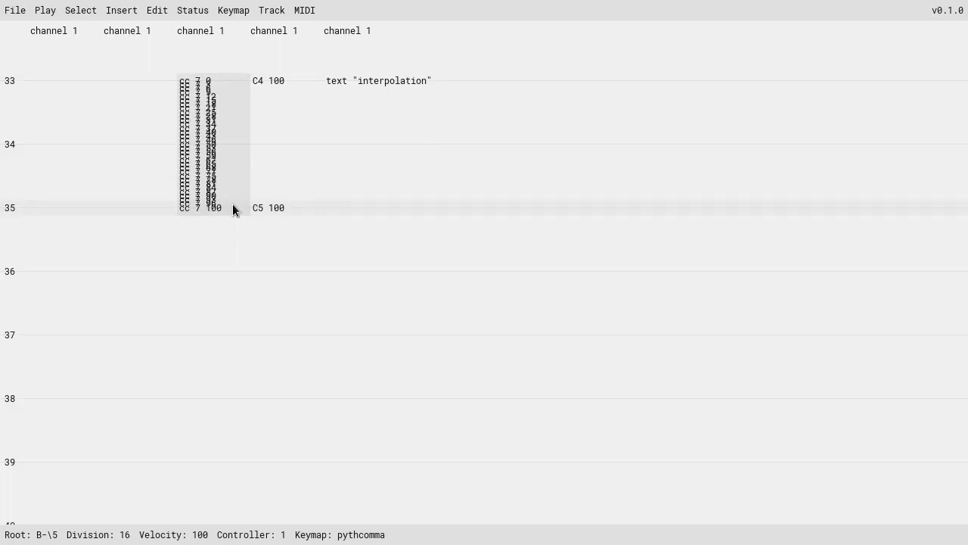
- Return the beat division to 4, select the cc 7 100 event at beat 35, and play back the section
key(ctrl+z)
key(shift+bracketleft)
key(shift+bracketleft)
click(232, 204)
key(F6)
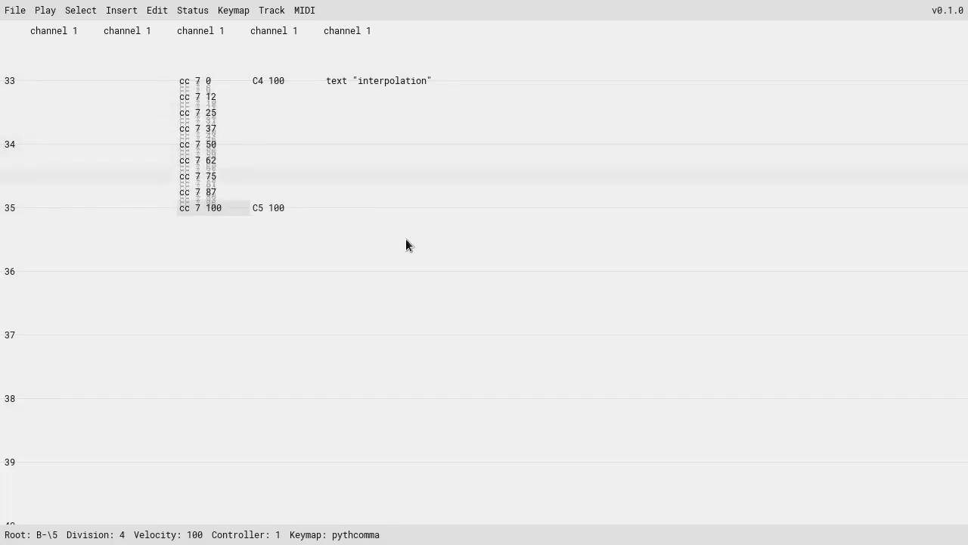
- In the fourth track, change the note at beat 33 to C6 and replace the C5 note at beat 35 with a bend to C4
scroll(343, 215, up, 2)
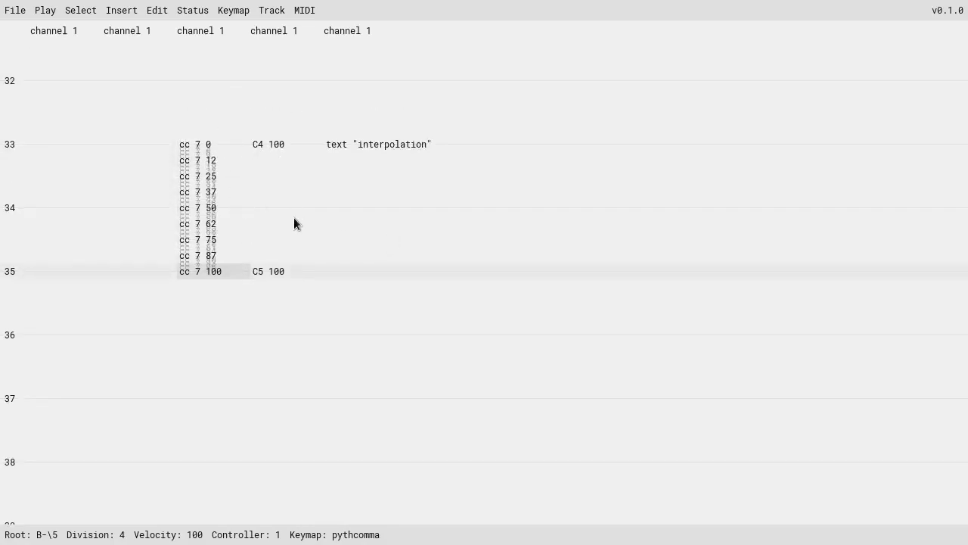
click(289, 146)
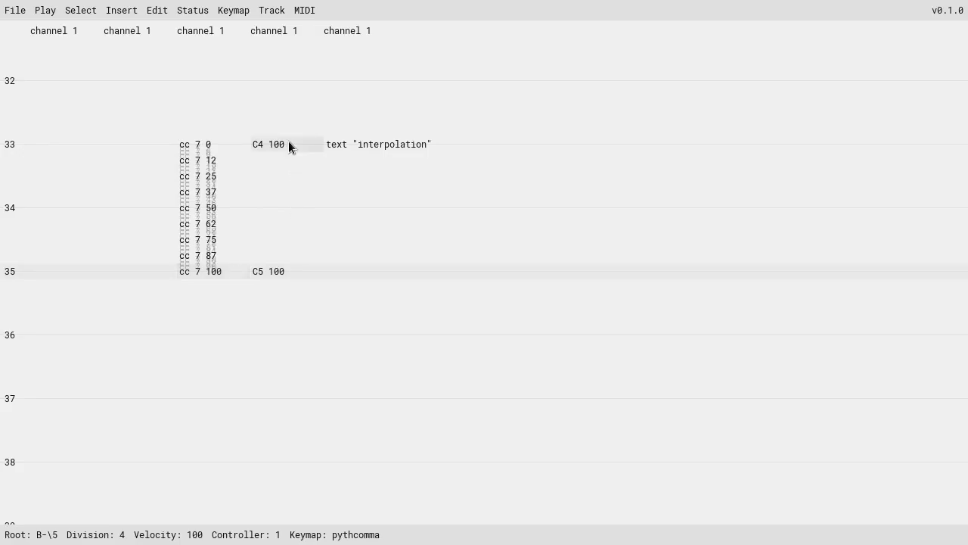
click(275, 272)
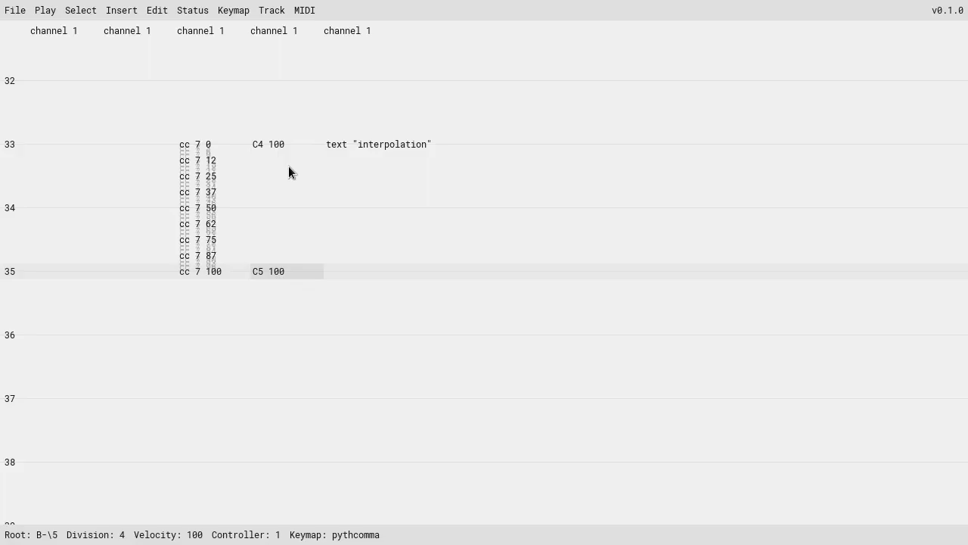
key(ctrl+b)
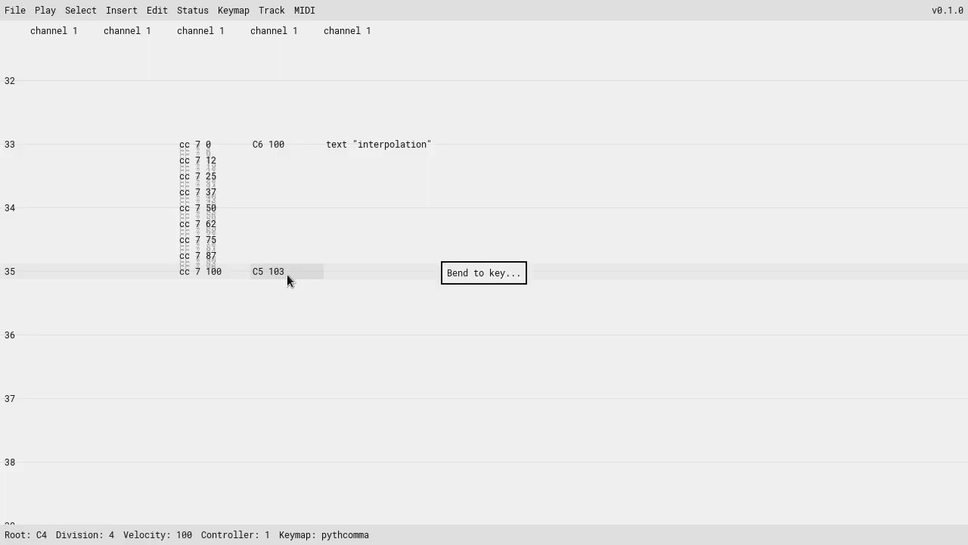
key(z)
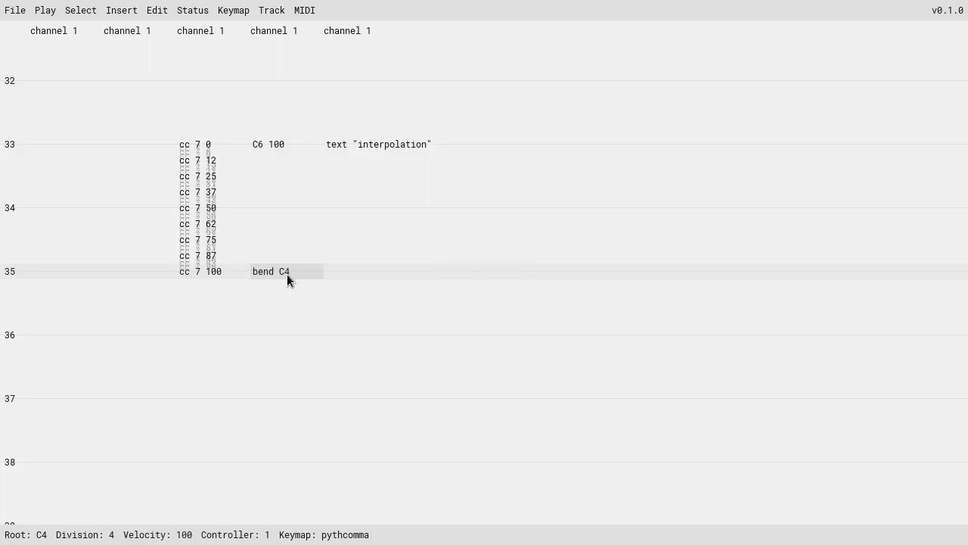
- Interpolate the fourth track's pitch bends between beats 33 and 35 at division 4 and again at division 32
drag(285, 138, 290, 268)
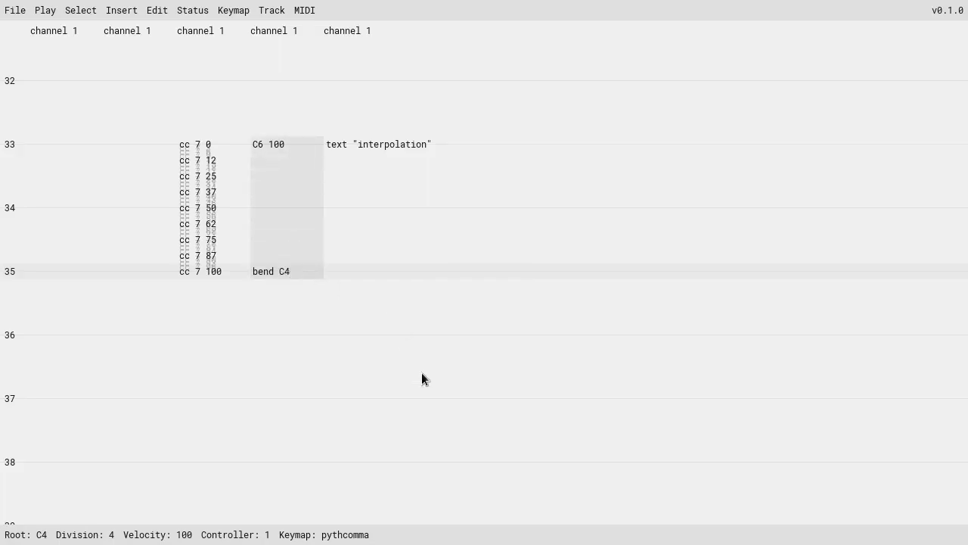
key(ctrl+i)
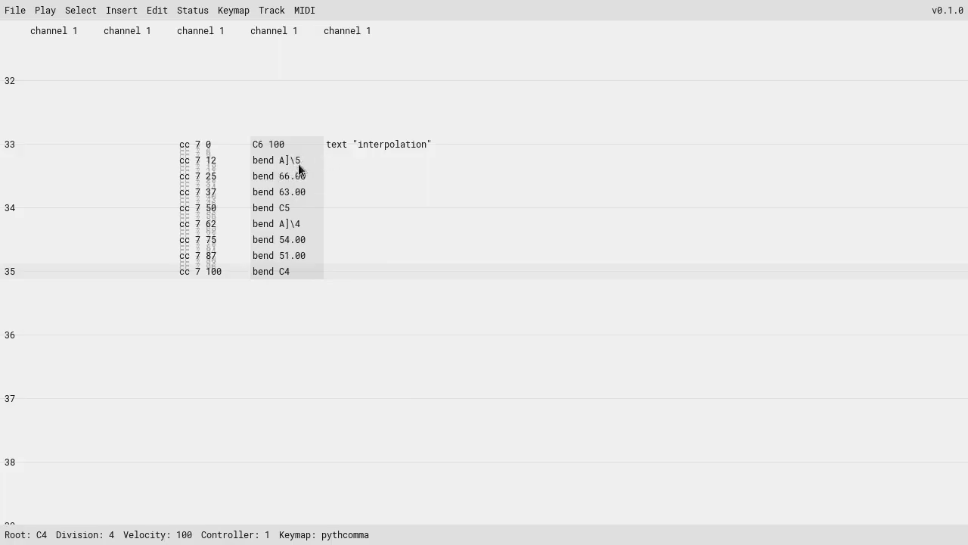
key(ctrl+bracketright)
key(ctrl+bracketright)
key(ctrl+bracketright)
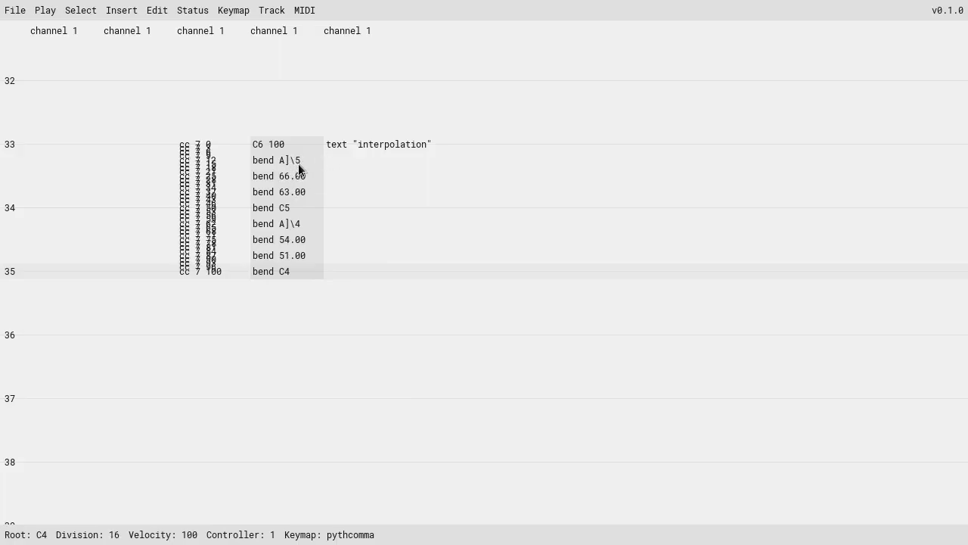
key(ctrl+i)
- Interpolate the third and fourth tracks together between beats 33 and 35, at division 31 and again at division 32
drag(202, 149, 299, 270)
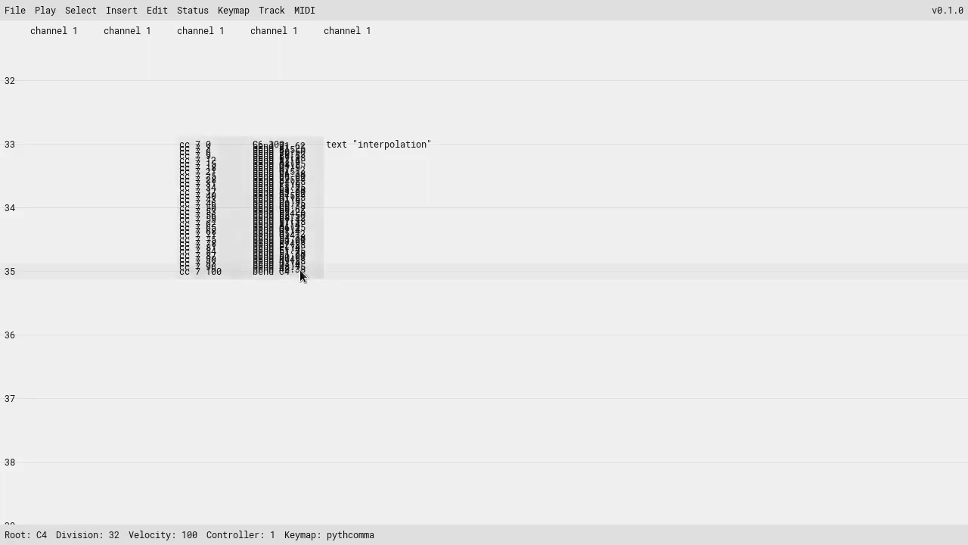
key(ctrl+bracketleft)
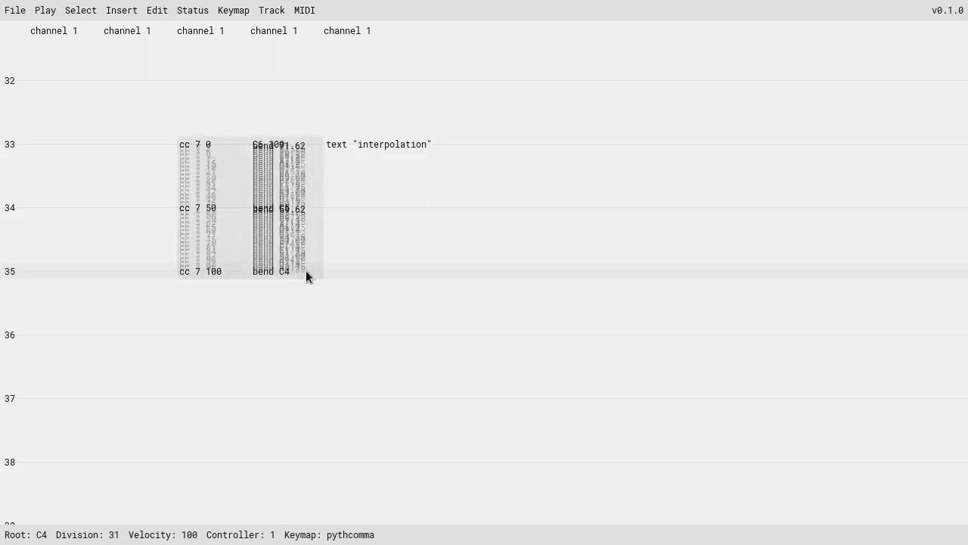
key(ctrl+i)
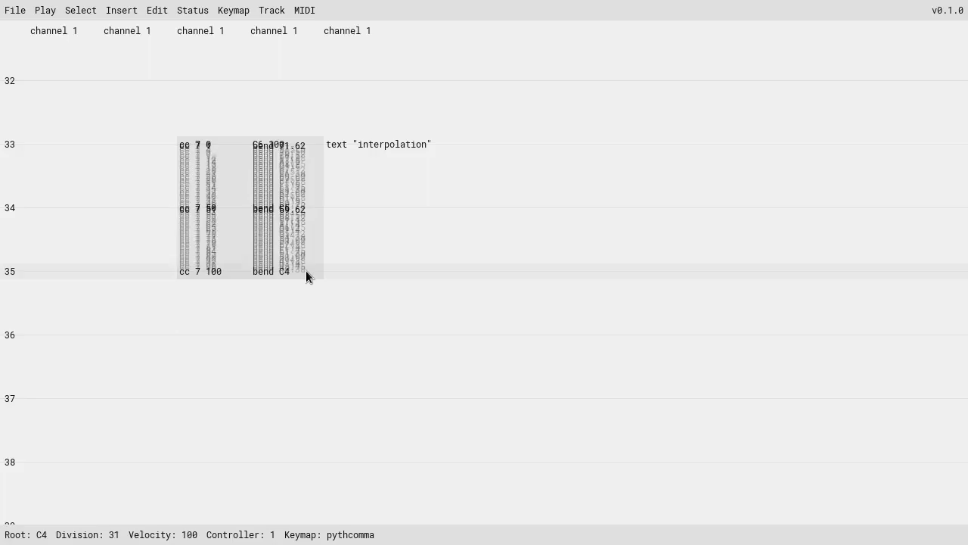
key(ctrl+shift+bracketleft)
key(ctrl+shift+bracketleft)
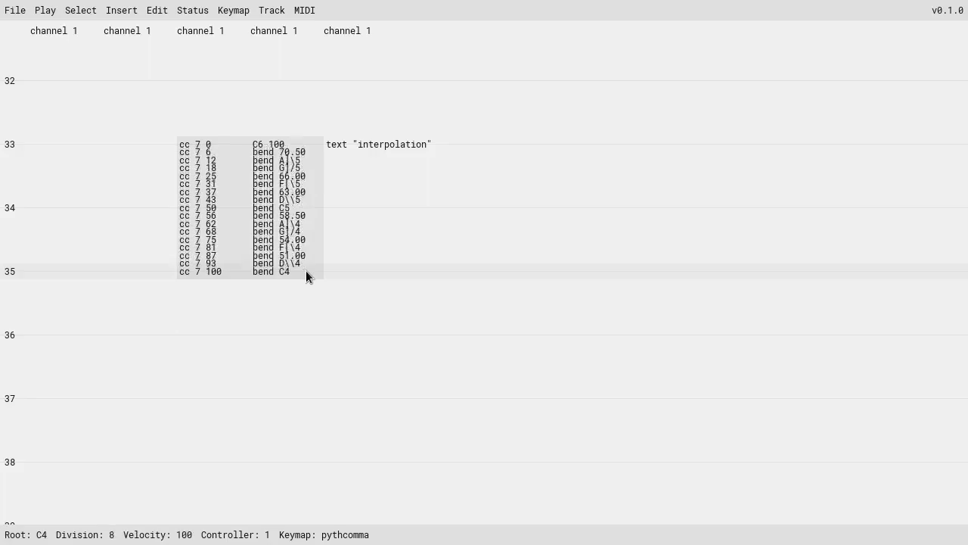
key(ctrl+shift+bracketright)
key(ctrl+shift+bracketright)
key(ctrl+i)
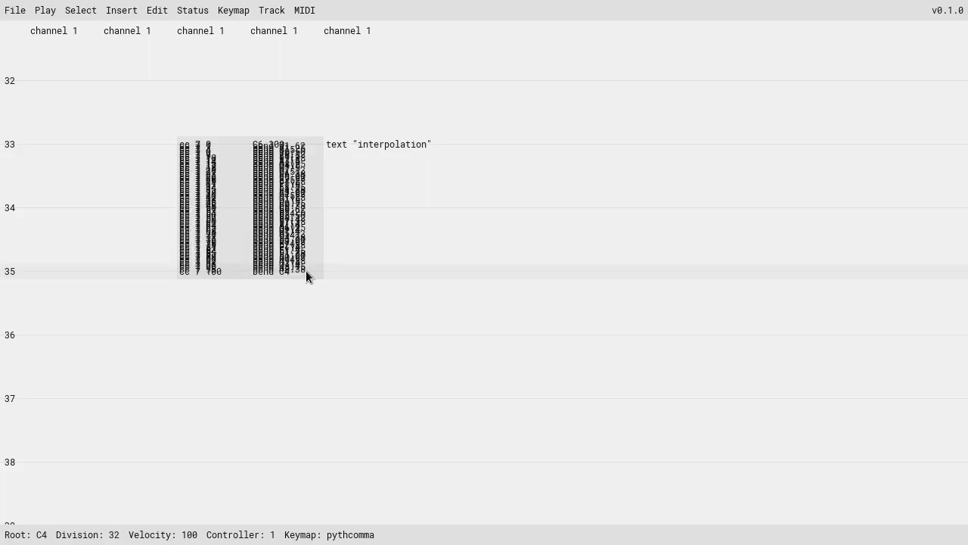
- Play back the interpolated section and return the beat division to 4
key(ctrl+shift+bracketleft)
key(ctrl+shift+bracketleft)
key(F6)
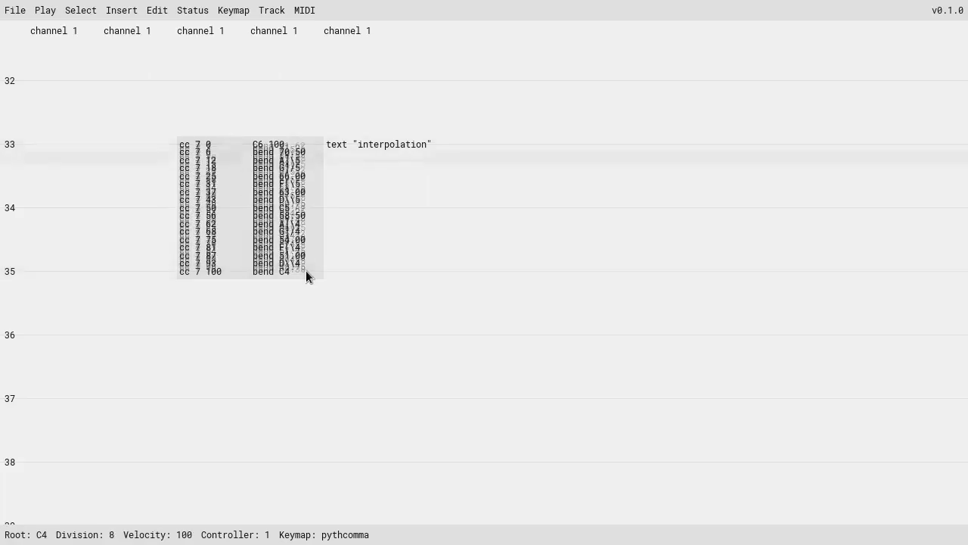
key(ctrl+shift+bracketleft)
click(306, 270)
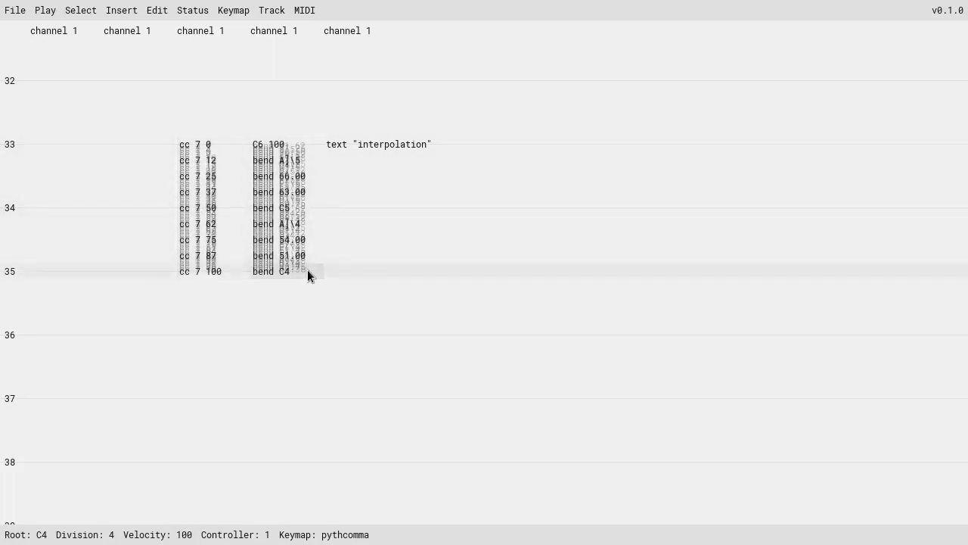
- Highlight the interpolated controller and bend events in the third and fourth tracks from beat 33 on
drag(198, 147, 283, 269)
click(298, 256)
drag(204, 141, 282, 231)
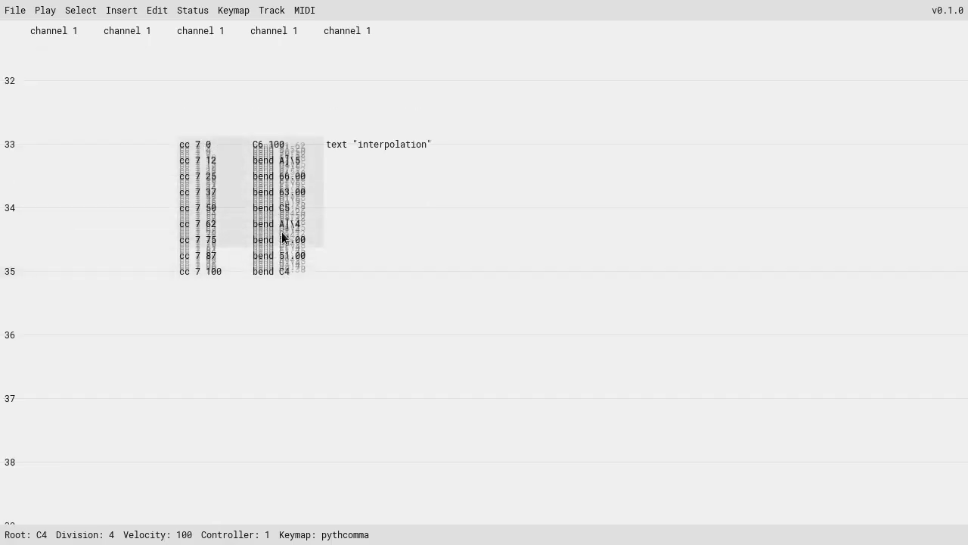
click(284, 233)
- In the "channels" section, enter C4 in the third track and E4 in the fourth track at beat 41
scroll(309, 204, down, 15)
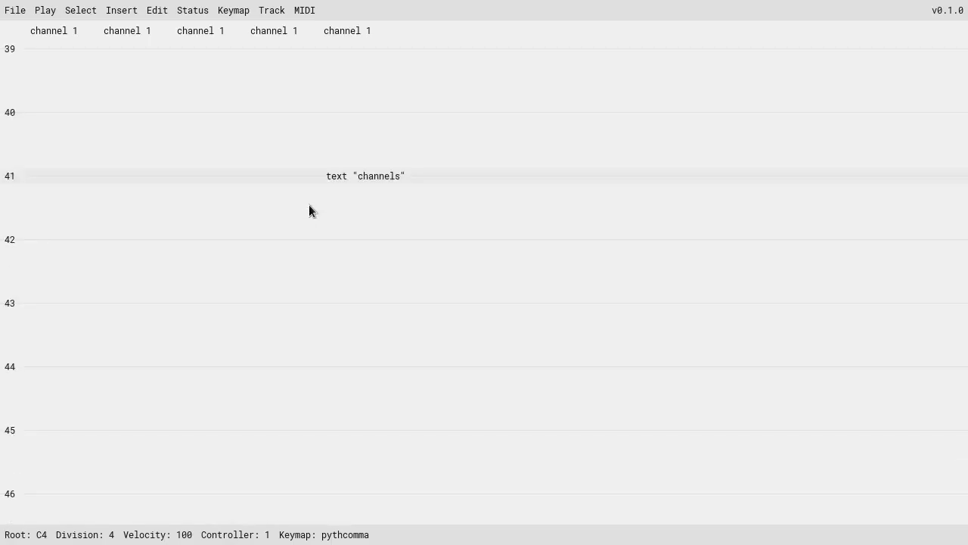
scroll(309, 205, down, 1)
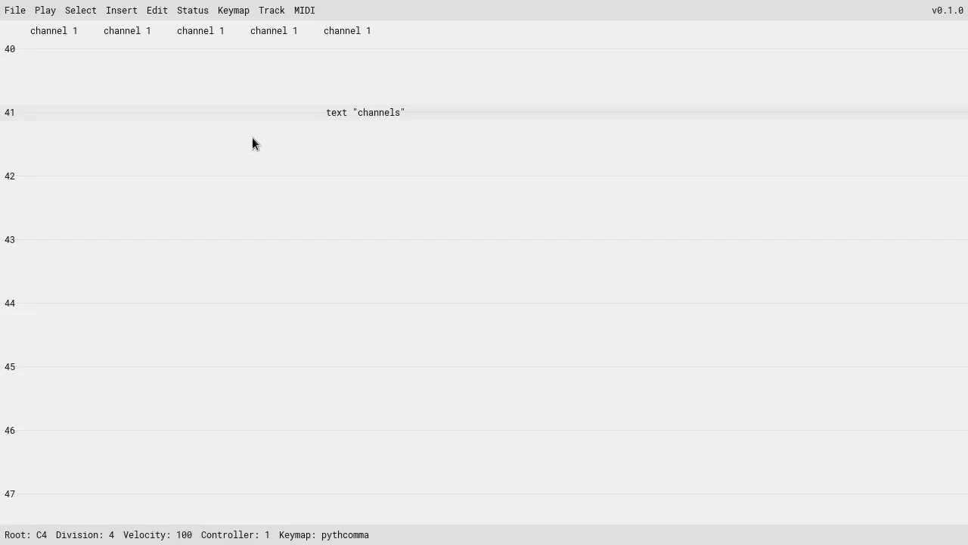
click(201, 111)
scroll(250, 121, up, 3)
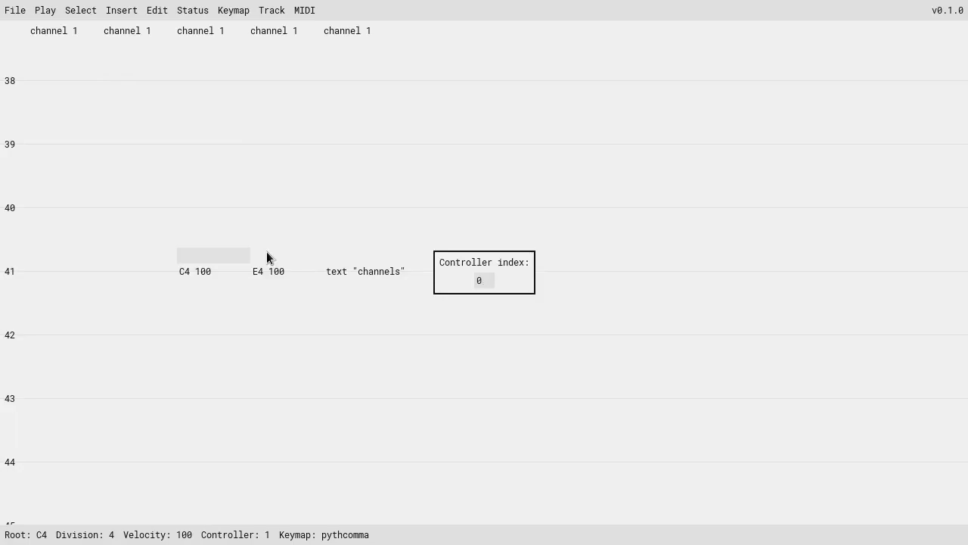
key(Escape)
- Assign the fourth track to channel 3 and the third track to channel 2
key(Right)
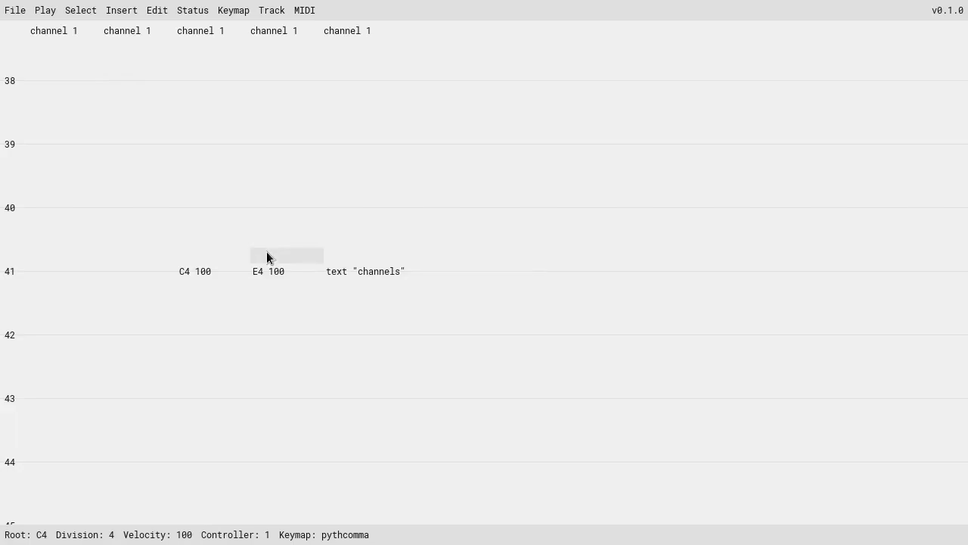
key(ctrl+shift+c)
text(3)
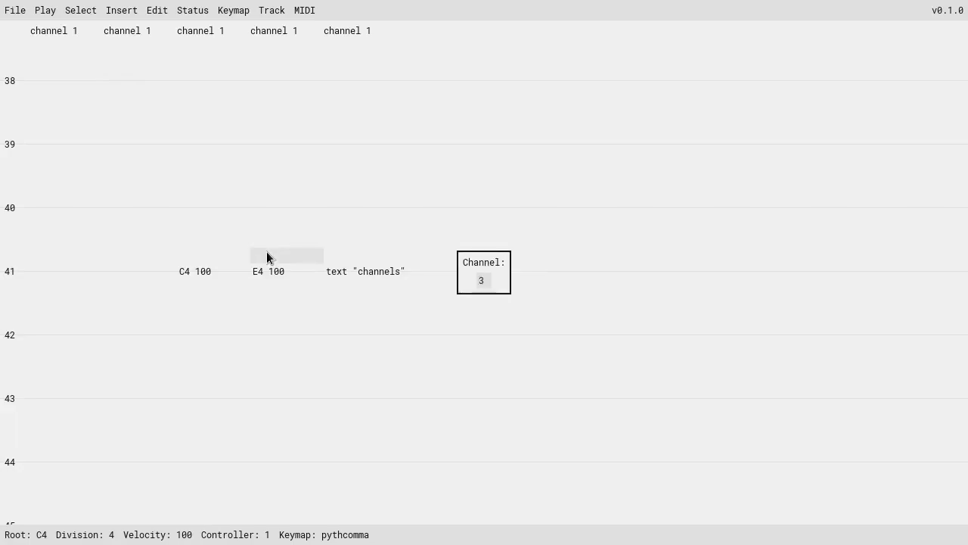
key(Return)
key(Left)
key(ctrl+shift+c)
text(2)
key(Return)
- Just before beat 41, insert controller 10 with value 0 in the third track and value 127 in the fourth track
key(shift+c)
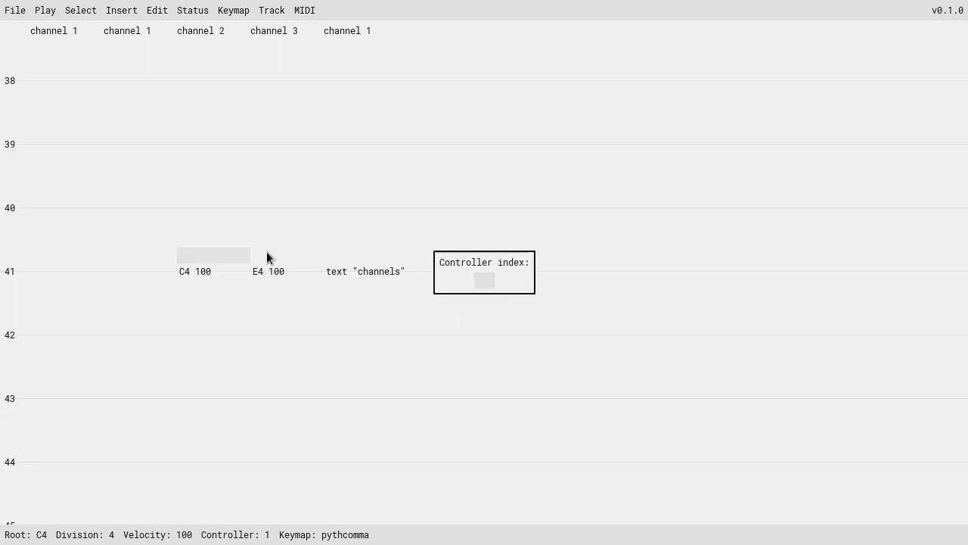
text(10)
key(Return)
text(c0)
key(Return)
key(Right)
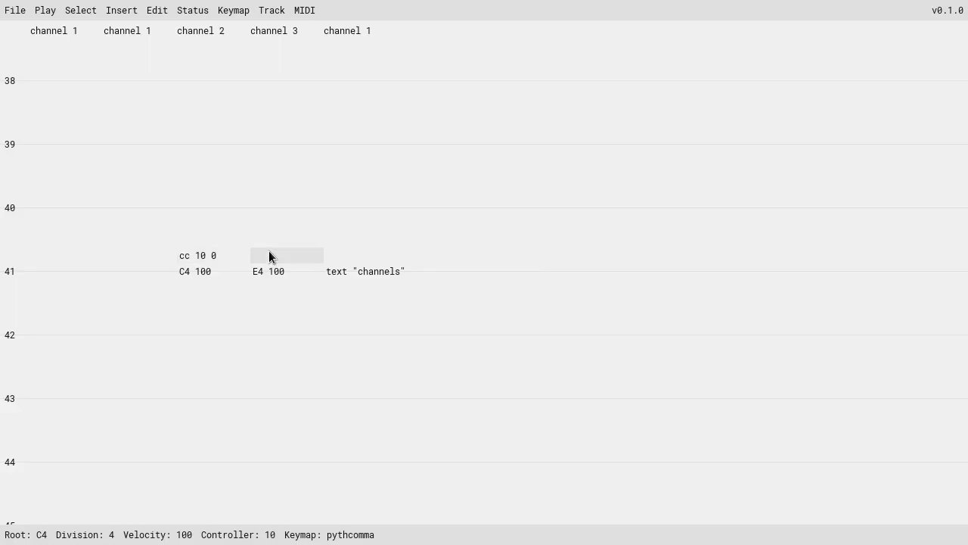
key(shift+c)
key(Return)
text(c 10 127)
key(Return)
- Play back the panned notes and set the third and fourth tracks back to channel 1
key(space)
drag(202, 291, 251, 290)
key(shift+t)
text(1)
key(Return)
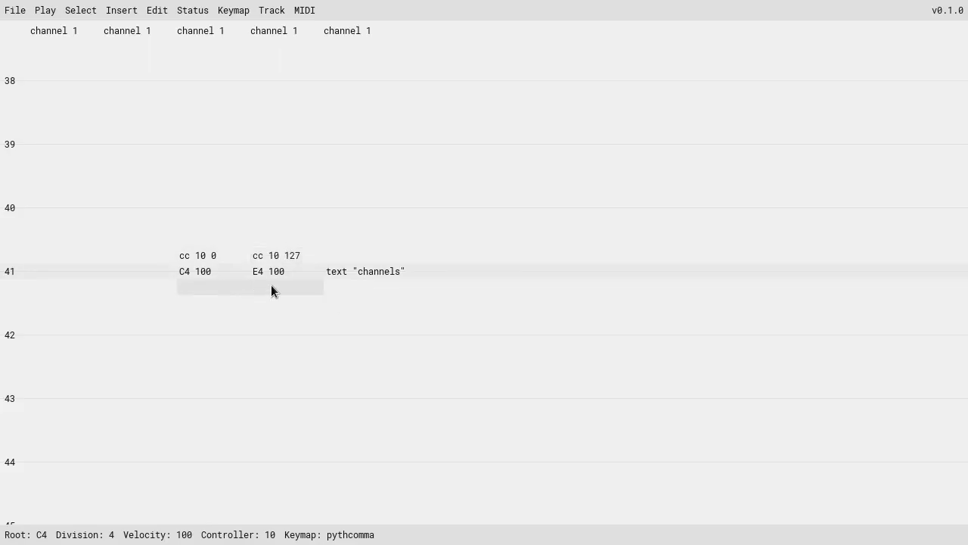
- Examine the chord at beat 49 in the "accidentals" section across the first four tracks
scroll(250, 304, down, 6)
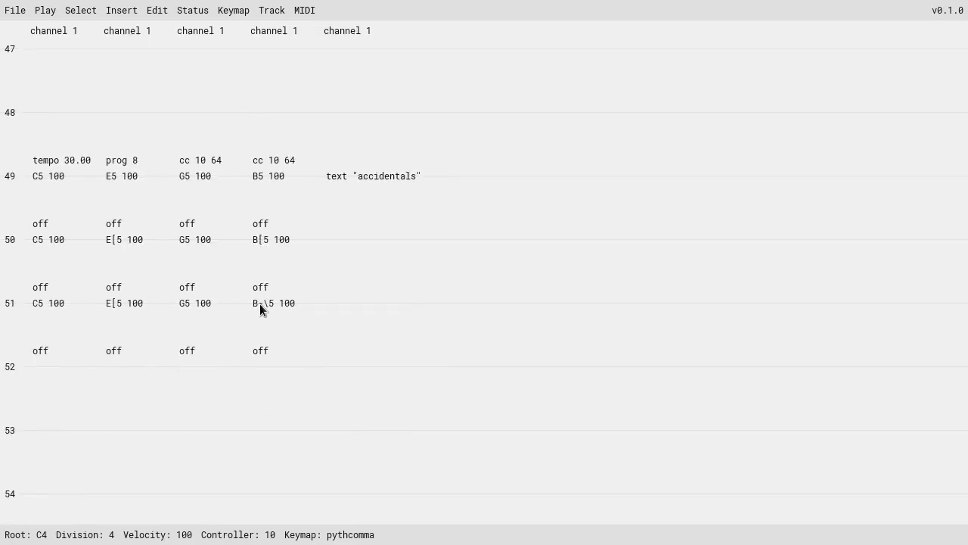
scroll(259, 303, down, 1)
click(351, 147)
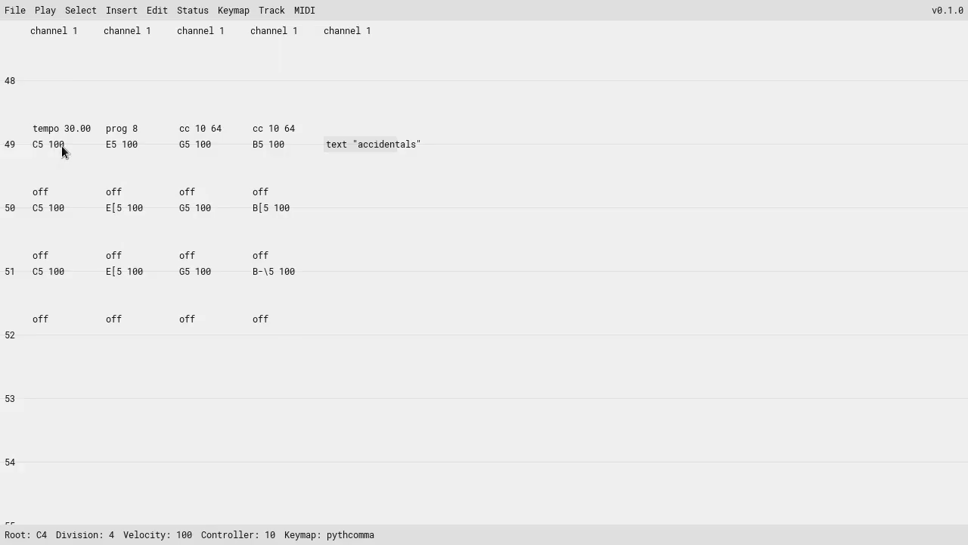
drag(99, 145, 265, 144)
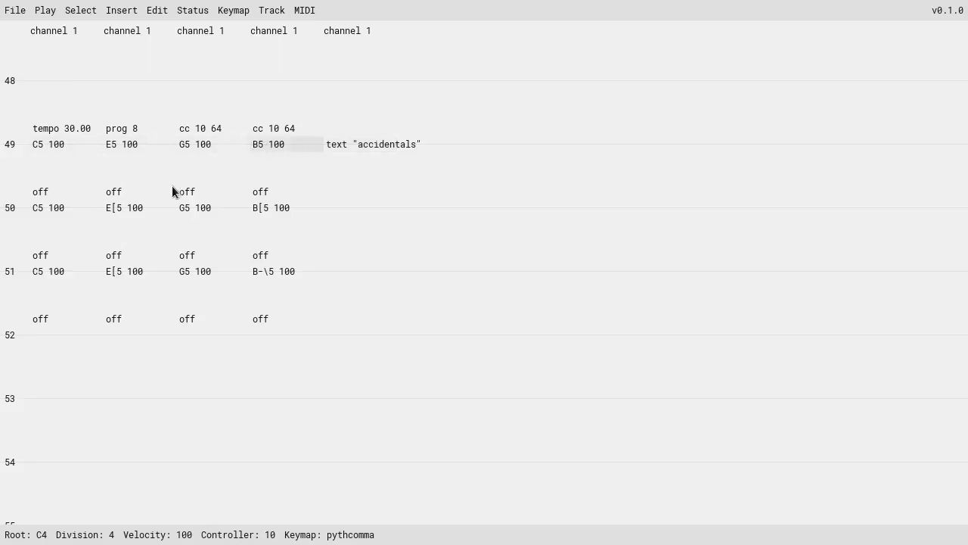
- Compare the second and fourth tracks' altered notes at beats 50 and 51
drag(134, 209, 140, 279)
drag(274, 203, 281, 270)
click(152, 208)
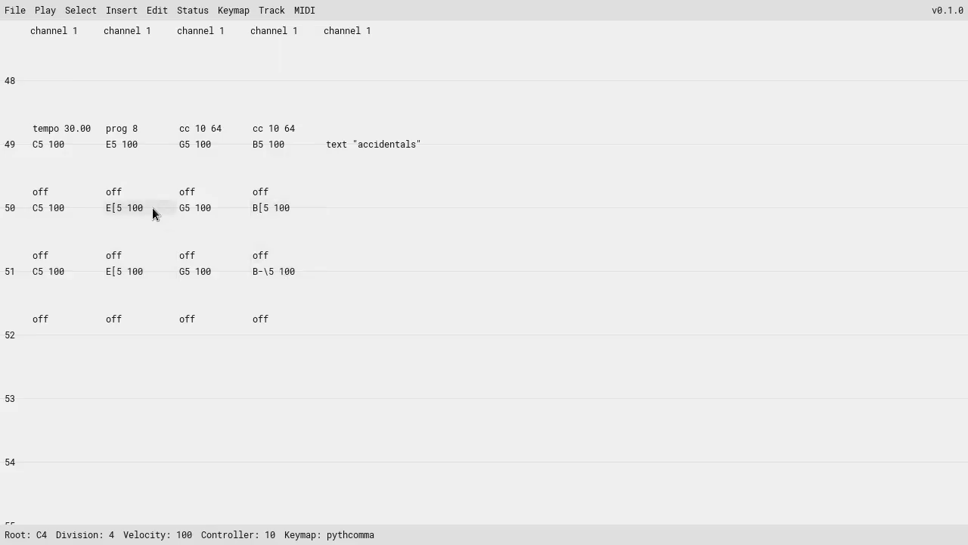
click(145, 270)
click(308, 206)
click(303, 269)
click(309, 210)
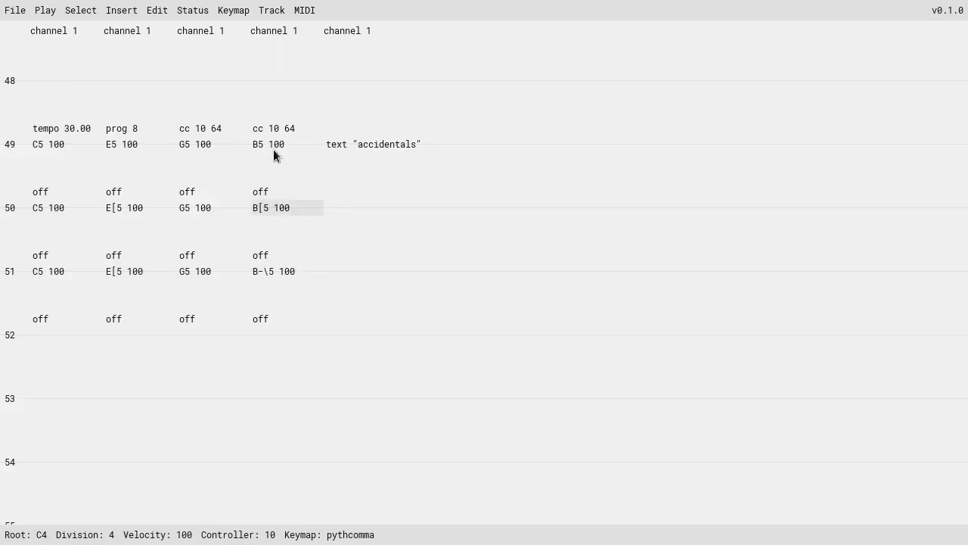
- Play back the chords at beats 49, 50 and 51 in turn
click(309, 145)
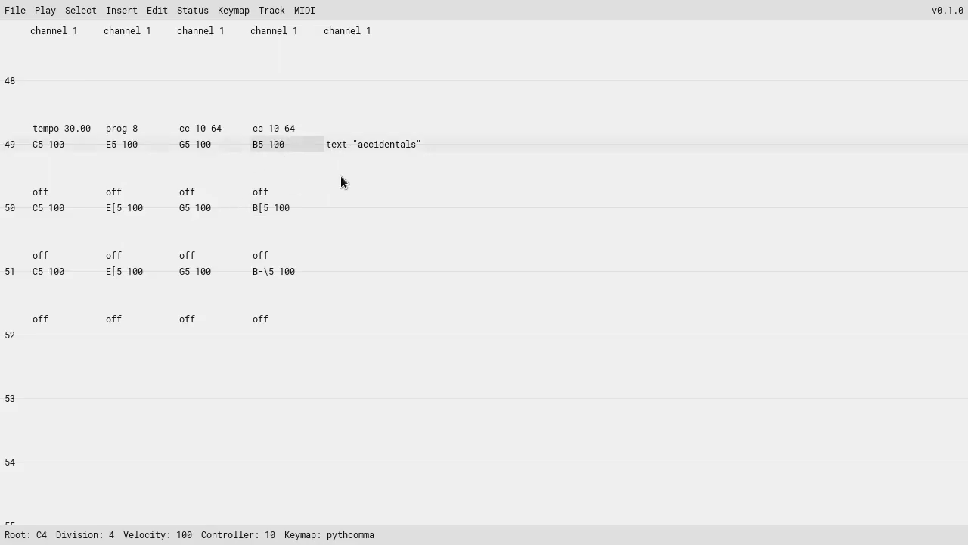
click(312, 209)
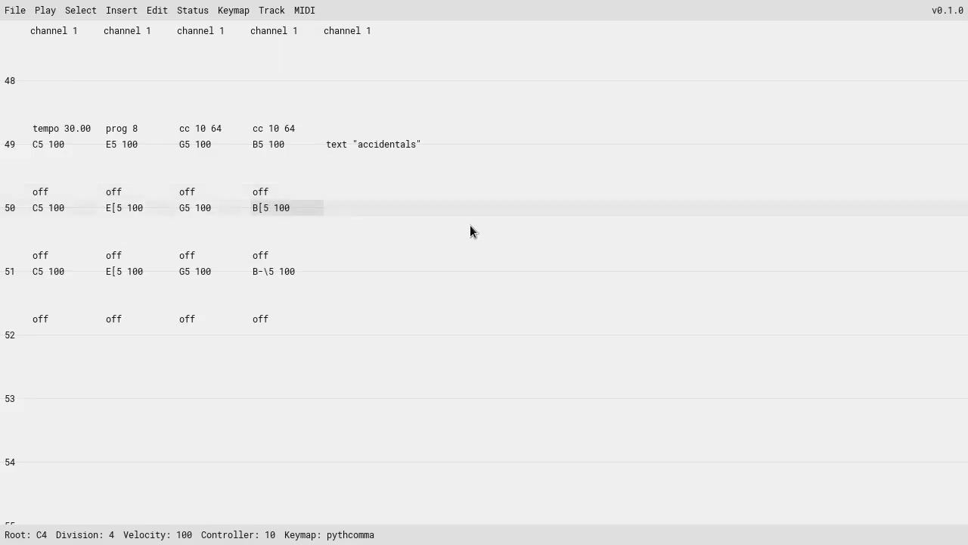
scroll(325, 241, down, 2)
scroll(233, 202, down, 1)
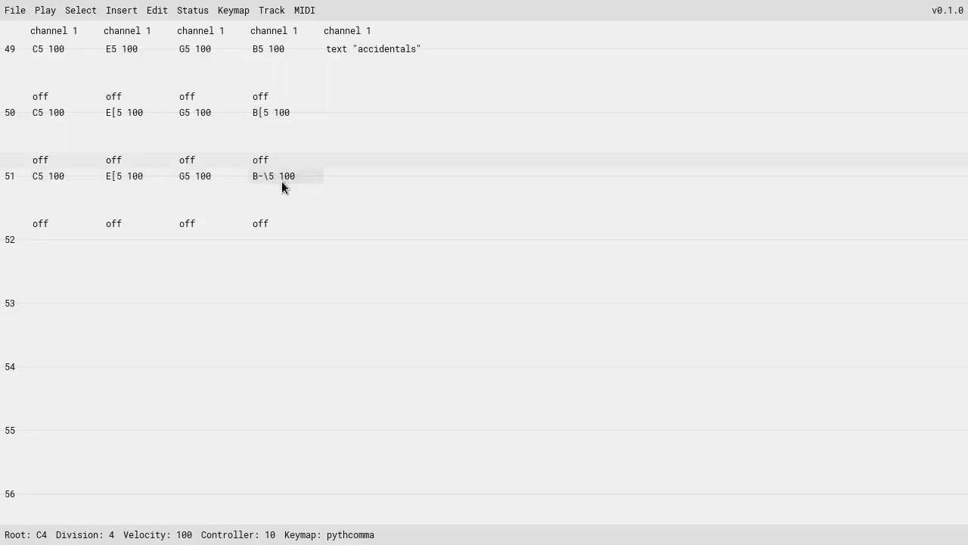
- Load the centaur.csv keymap
key(ctrl+k)
text(centaur.csv)
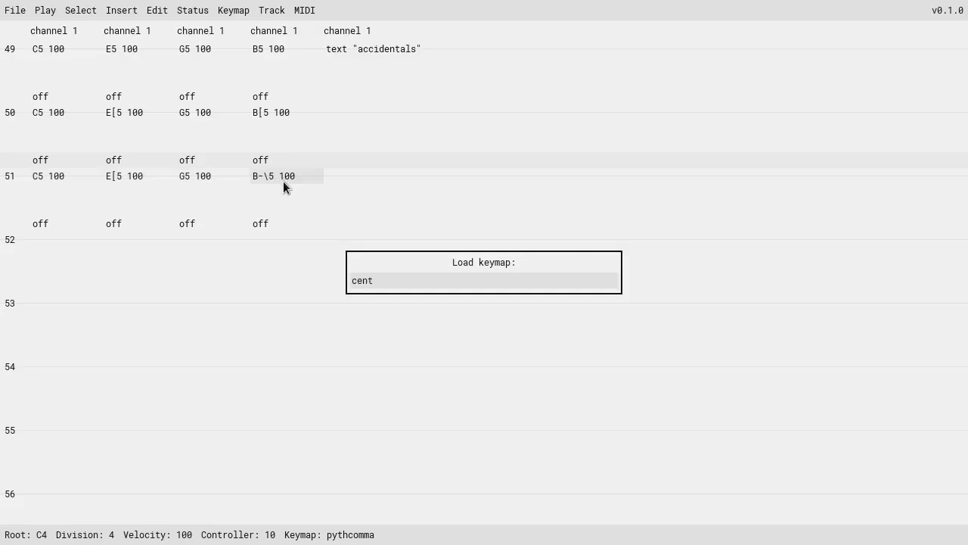
key(Return)
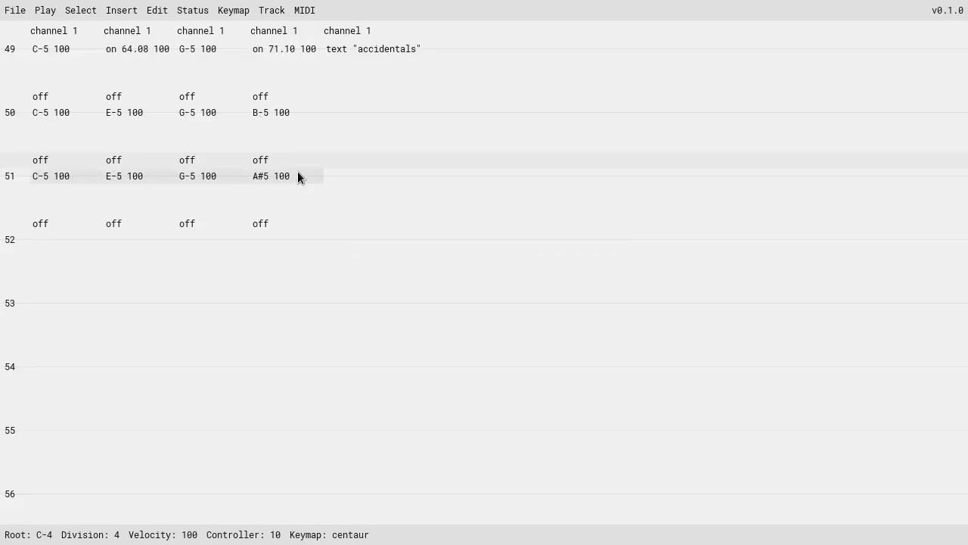
- Load the pythcomma.csv keymap and view the "accidentals" chords at beats 49 to 51 in its notation
key(ctrl+k)
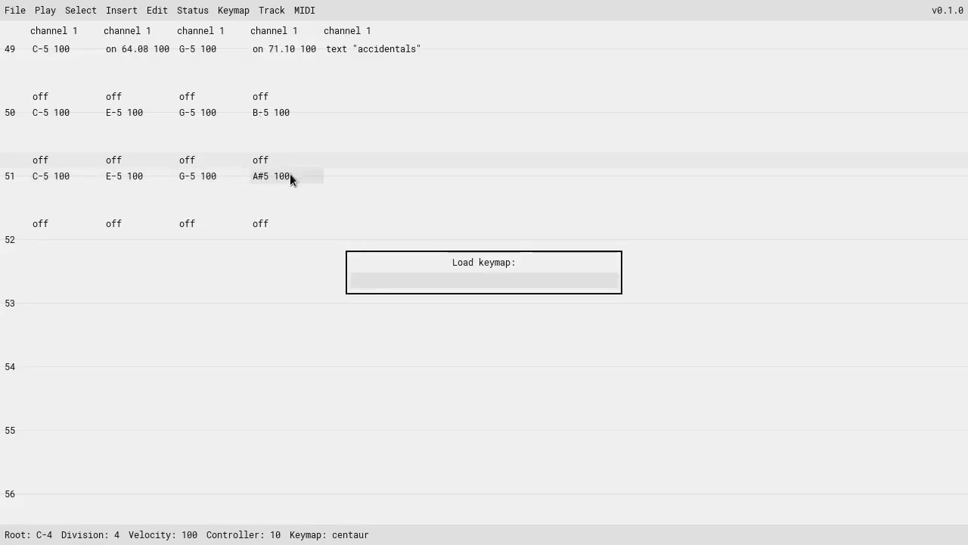
text(pythcomma.csv)
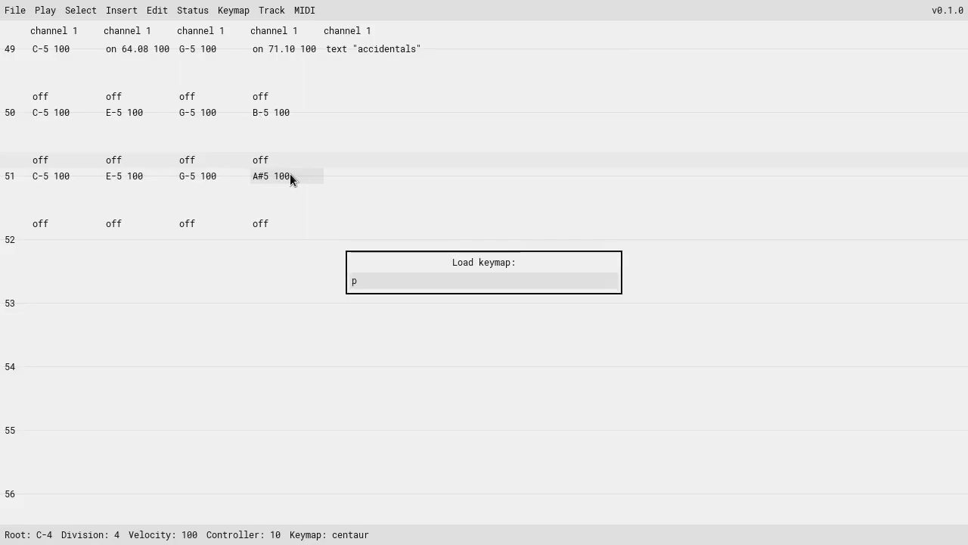
key(Return)
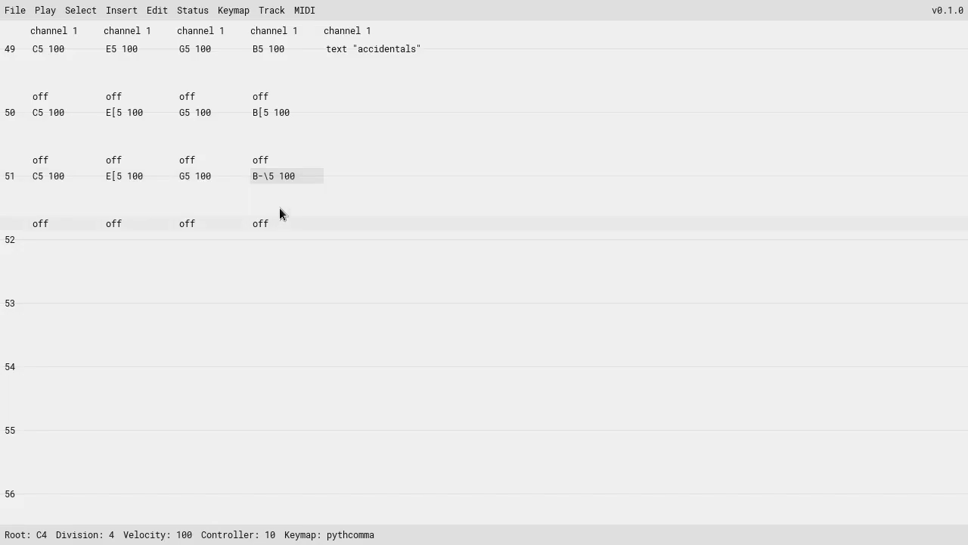
scroll(288, 160, up, 1)
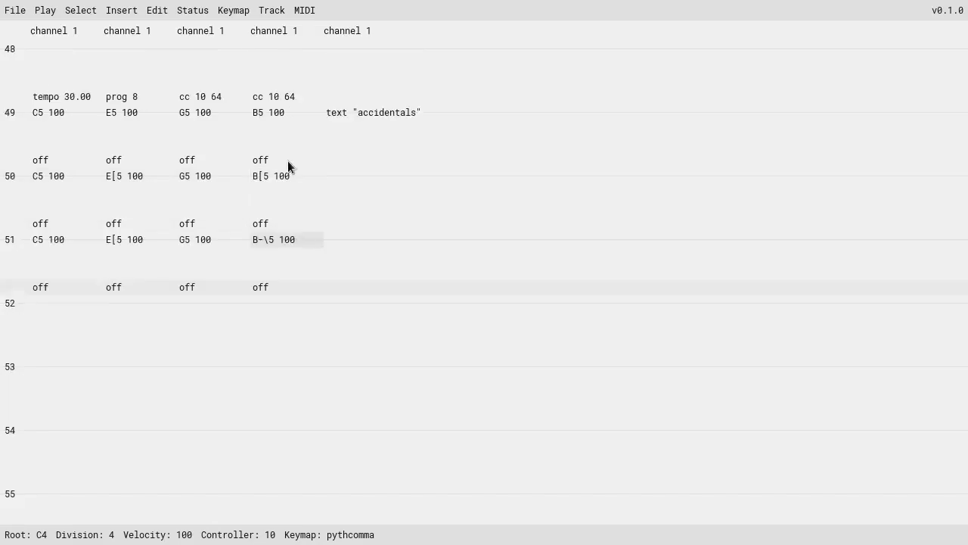
scroll(287, 161, down, 1)
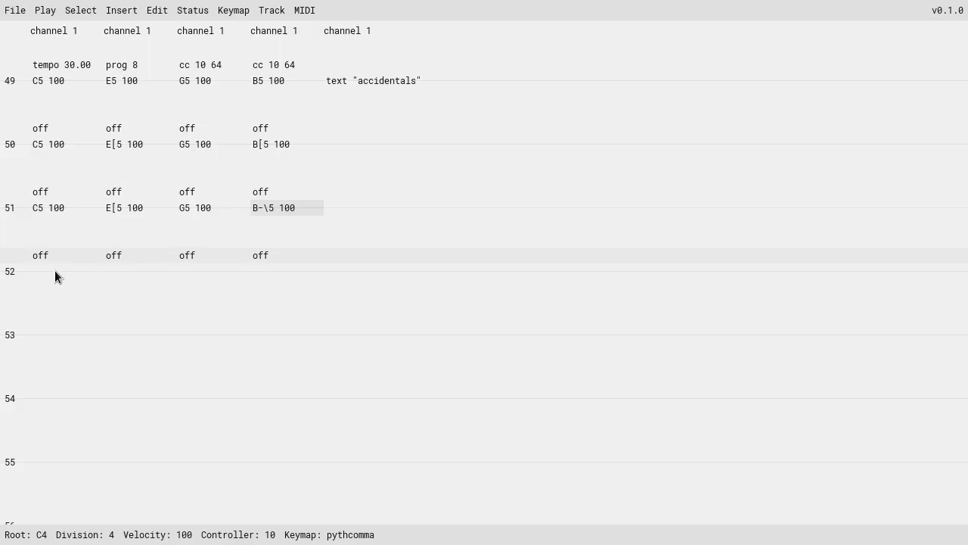
- Set the root to C]5 and enter the notes C]5, E]5 and G]5 across the first three tracks at beat 52
click(49, 206)
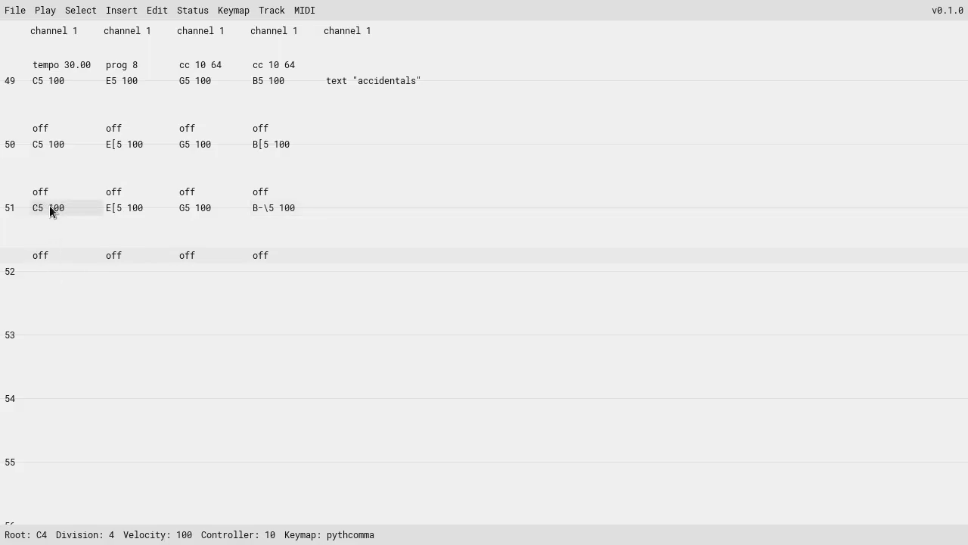
key(ctrl+space)
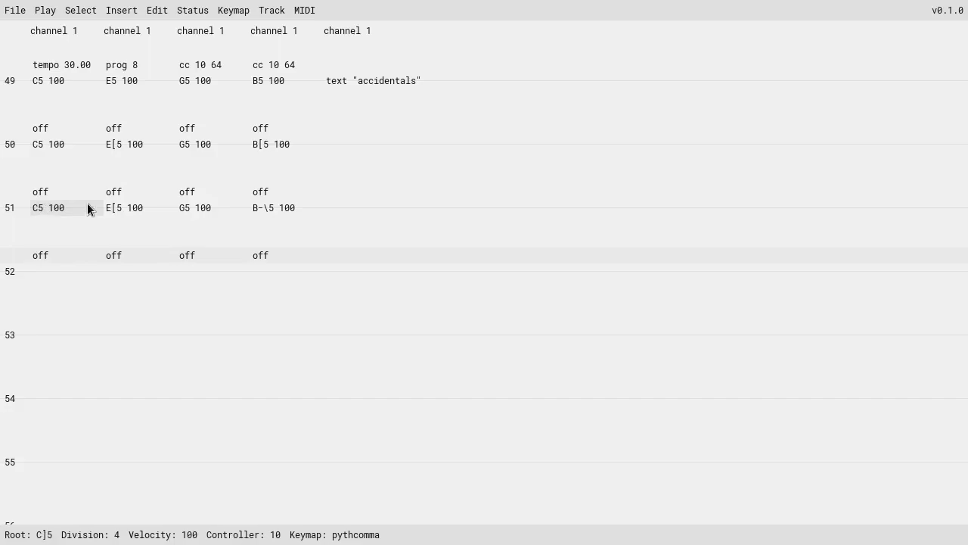
click(59, 273)
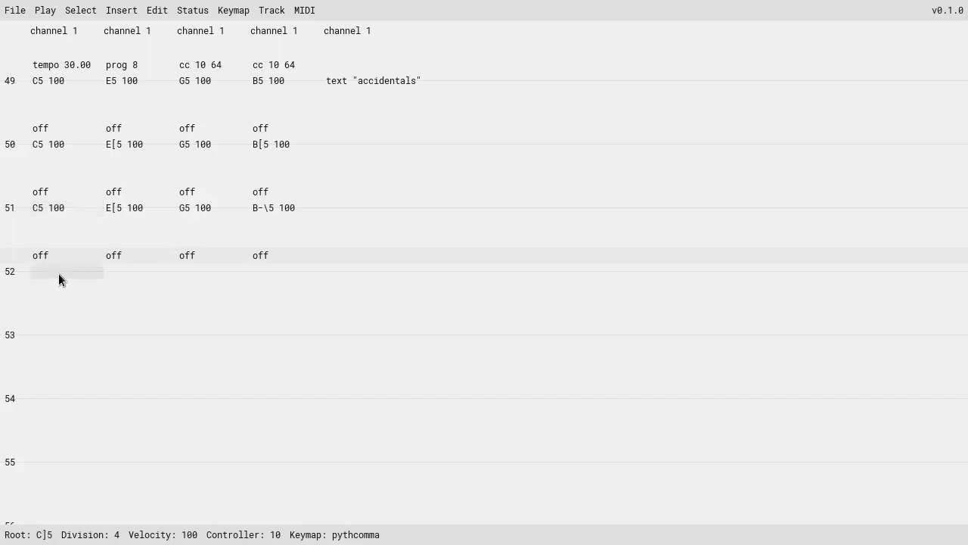
drag(57, 272, 268, 274)
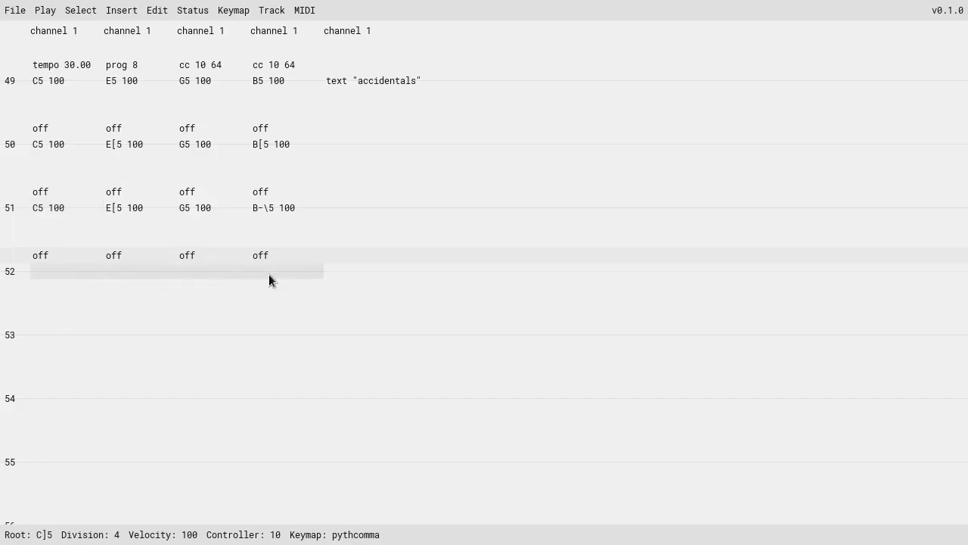
key(z)
key(c)
key(b)
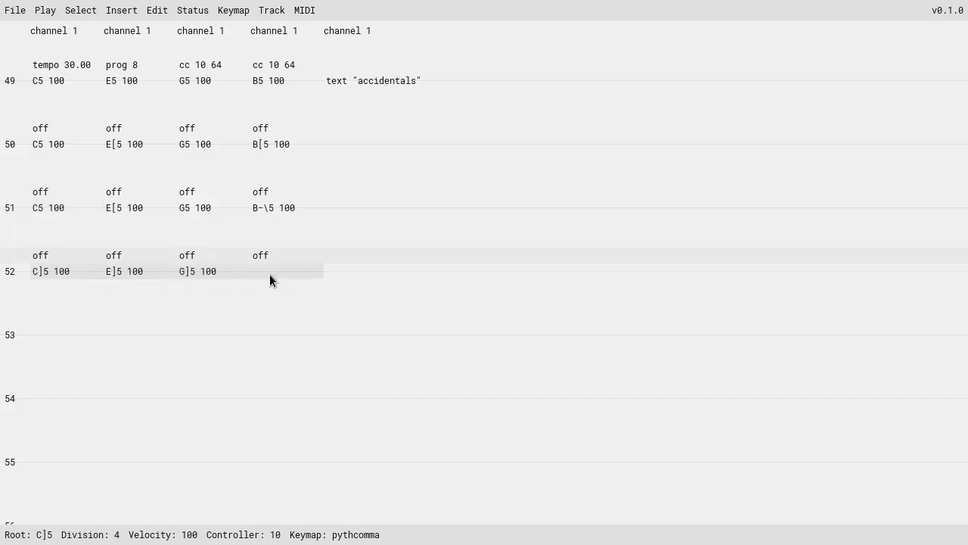
click(76, 323)
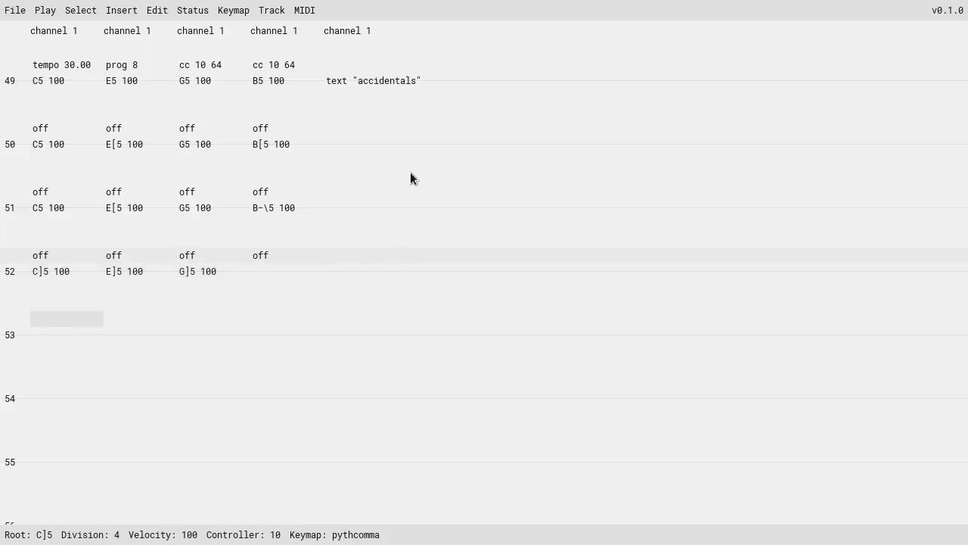
- Examine the closing text event with the project's GitHub address at beat 57
scroll(410, 172, down, 8)
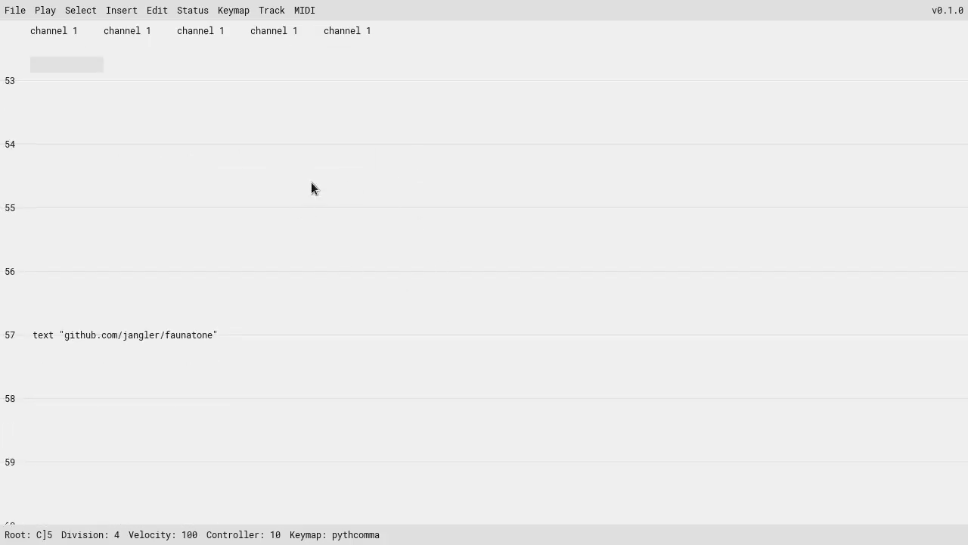
scroll(254, 293, down, 1)
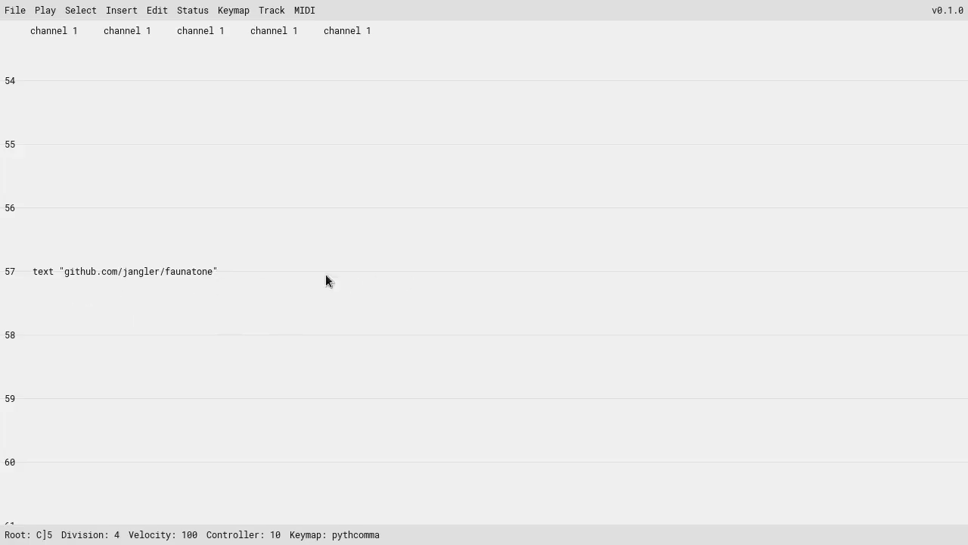
drag(57, 271, 396, 273)
click(396, 273)
drag(62, 274, 397, 274)
click(397, 274)
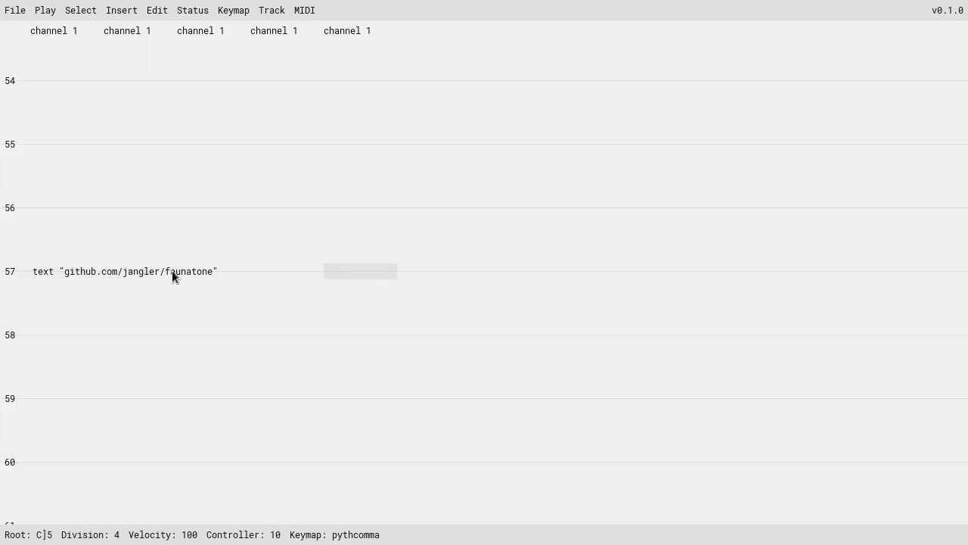
drag(270, 206, 351, 269)
click(350, 271)
drag(302, 273, 349, 270)
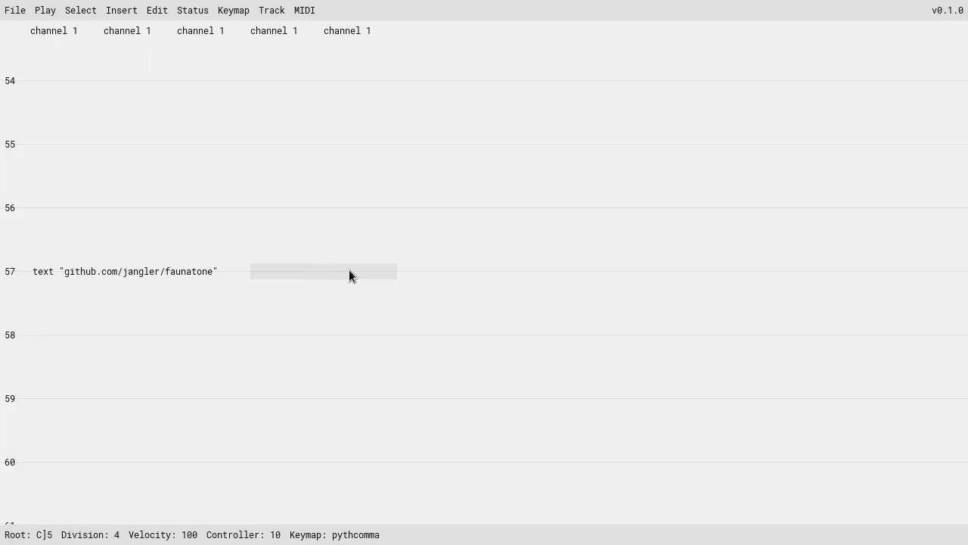